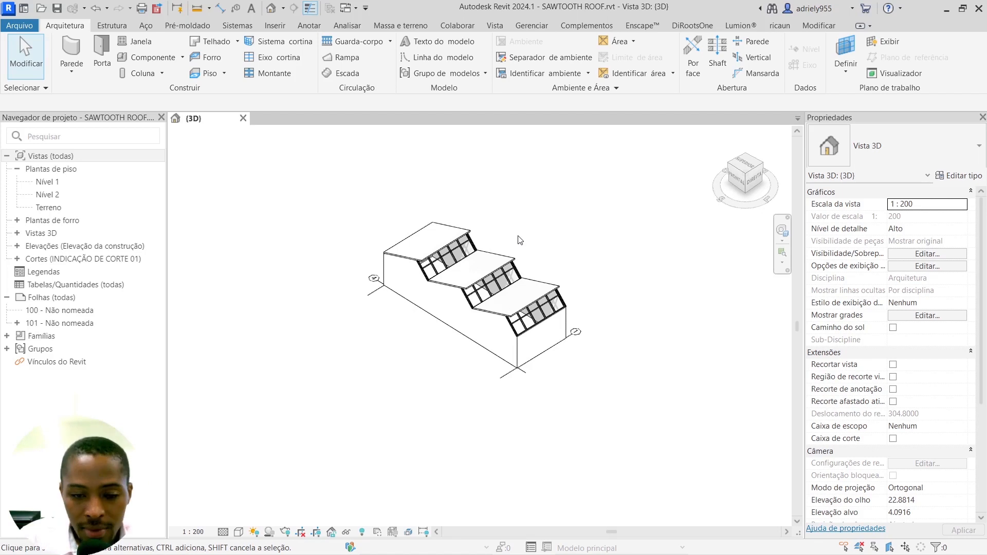
- Create a new project from the "aschip project templet pro" template
{"action": "middle_click_drag", "start_coordinate": [579, 279], "coordinate": [570, 273]}
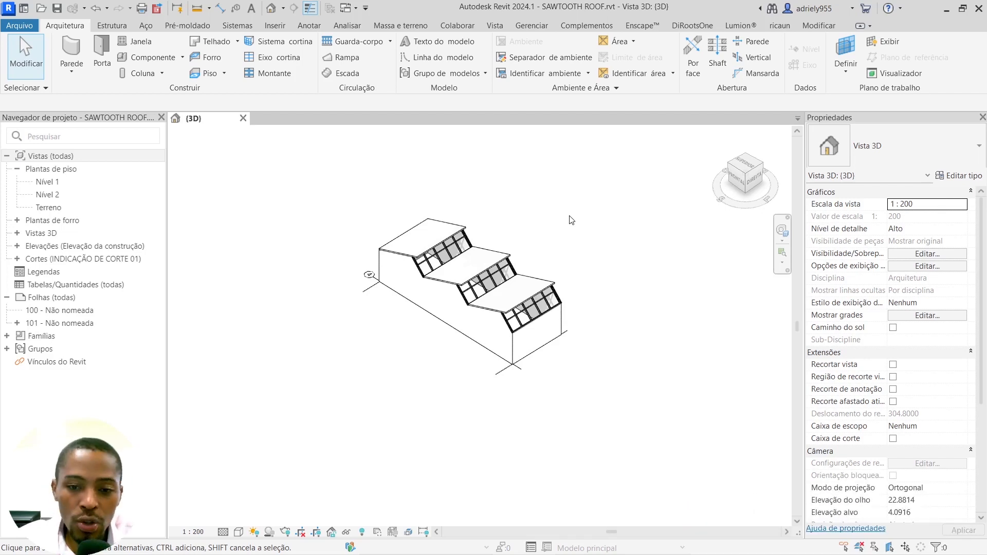
{"action": "left_click", "coordinate": [20, 27]}
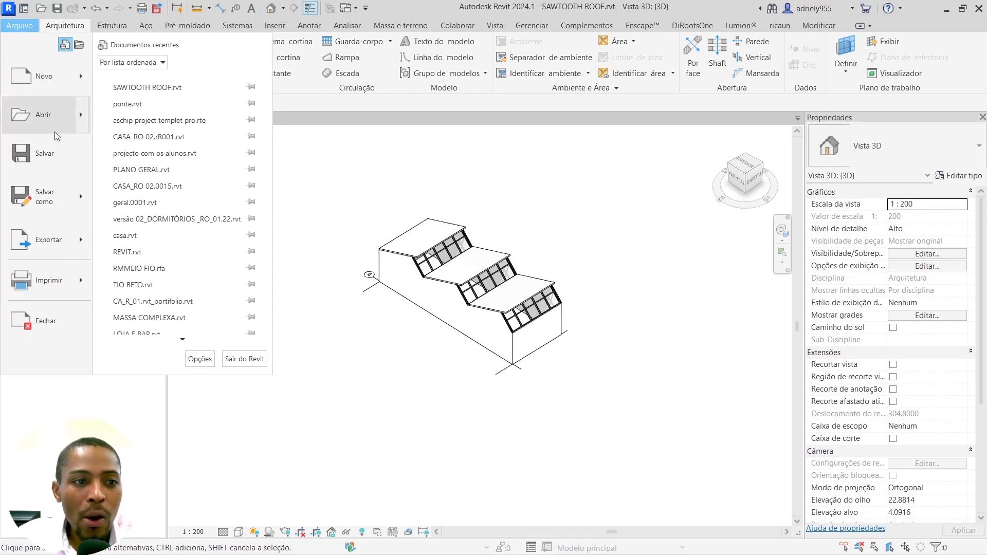
{"action": "left_click", "coordinate": [38, 81]}
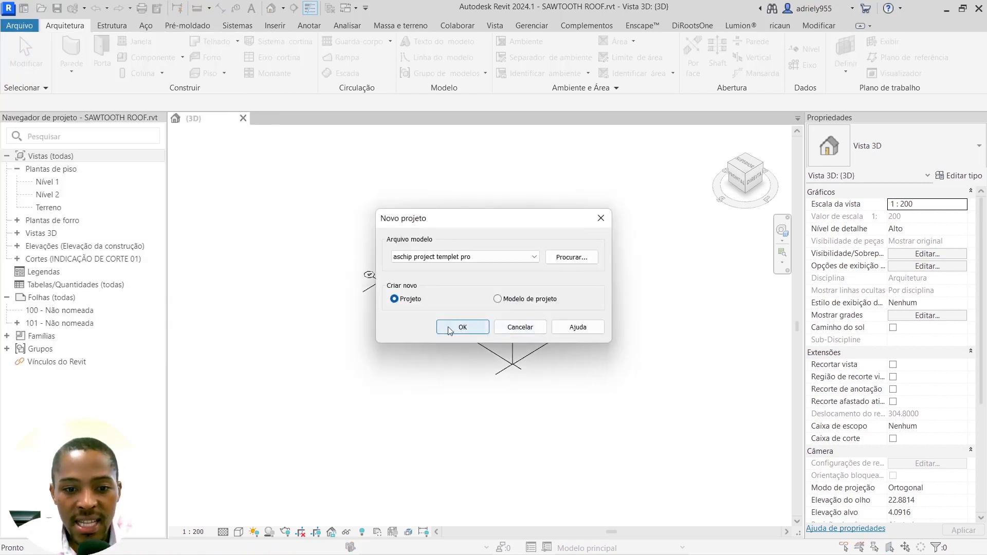
{"action": "left_click", "coordinate": [462, 327]}
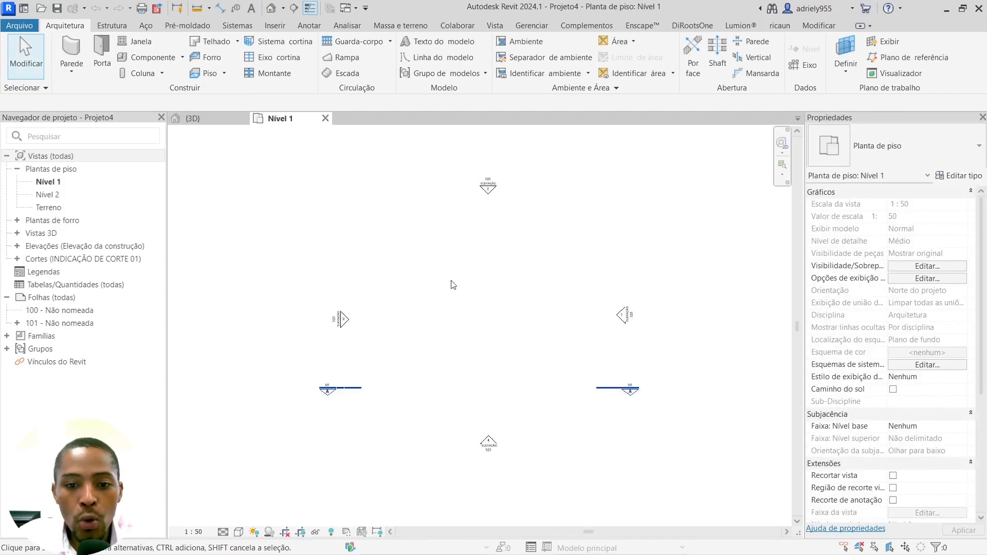
- Draw a rectangle of generic 200 mm walls, unconnected height 8 m, about 12.1 by 4.1 m, between the elevation markers on Nível 1
{"action": "scroll", "coordinate": [488, 268], "scroll_direction": "up", "scroll_amount": 2}
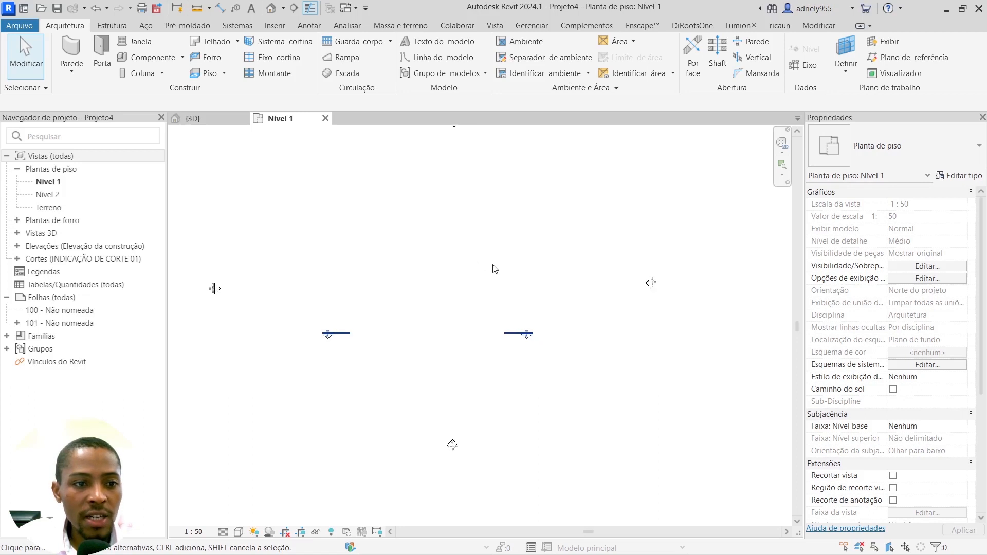
{"action": "left_click", "coordinate": [72, 48]}
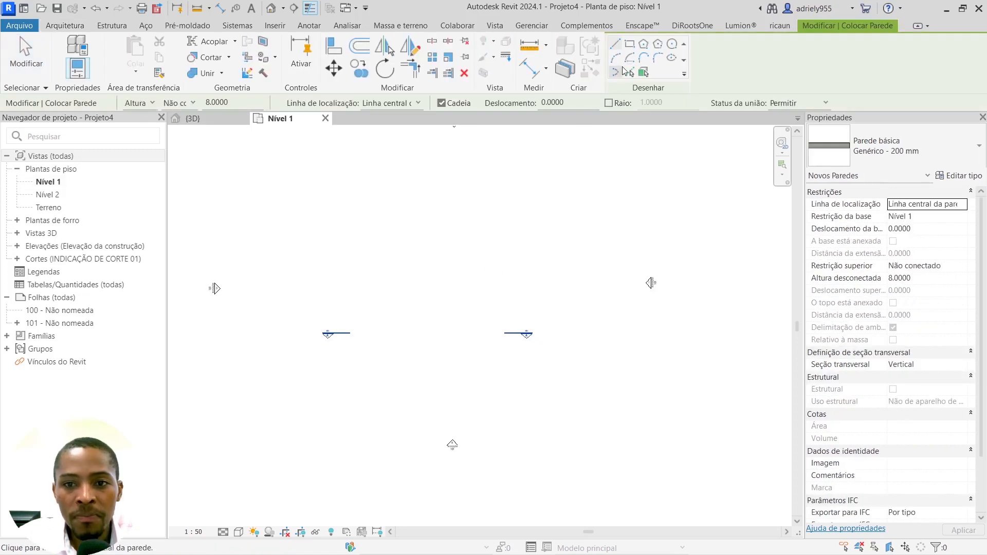
{"action": "left_click", "coordinate": [629, 46]}
{"action": "left_click", "coordinate": [356, 243]}
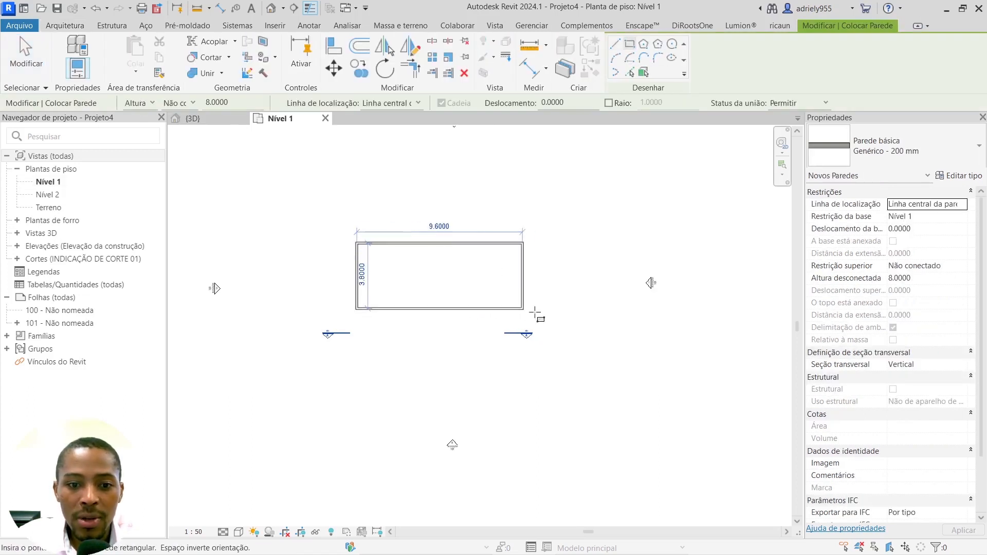
{"action": "left_click", "coordinate": [567, 313]}
{"action": "key", "text": "Escape"}
{"action": "key", "text": "Escape"}
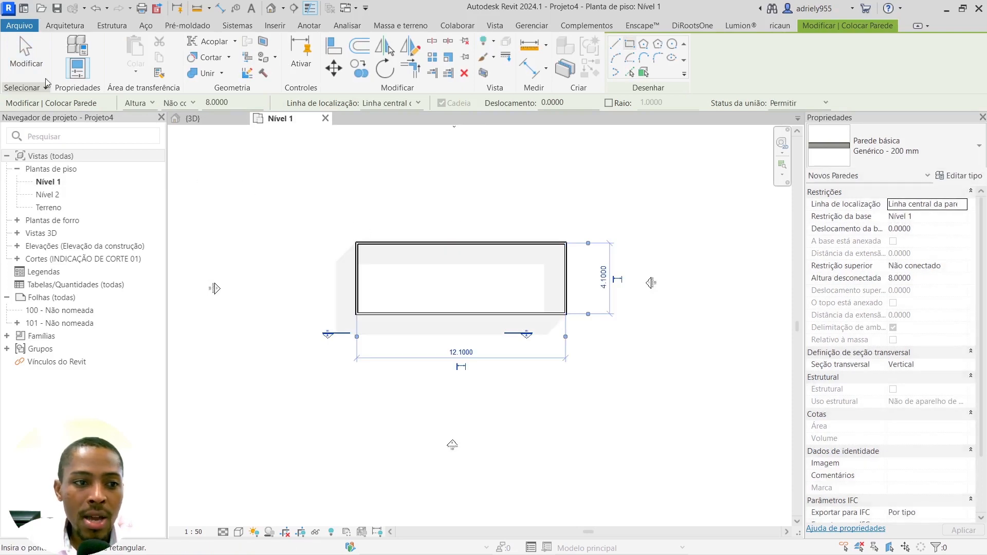
- Set the wall rectangle's length to 14 m and its width to 5 m
{"action": "left_click", "coordinate": [566, 280]}
{"action": "left_click", "coordinate": [472, 352]}
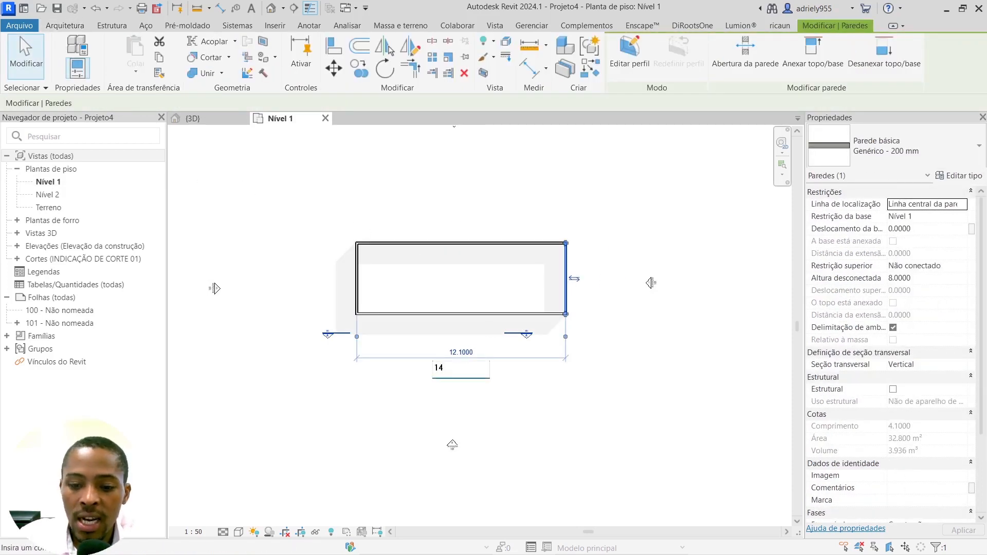
{"action": "type", "text": "14"}
{"action": "key", "text": "Return"}
{"action": "left_click", "coordinate": [440, 313]}
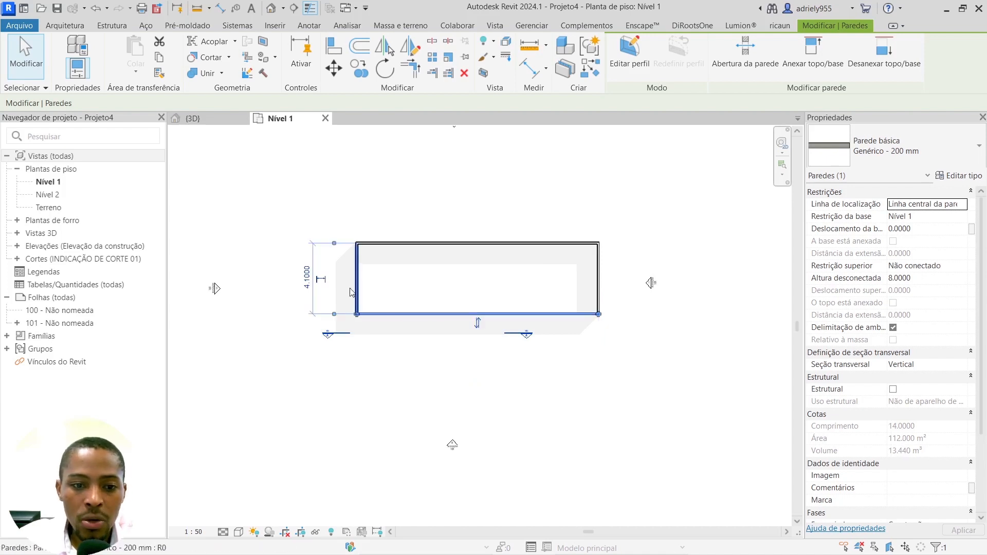
{"action": "left_click", "coordinate": [307, 276]}
{"action": "key", "text": "Return"}
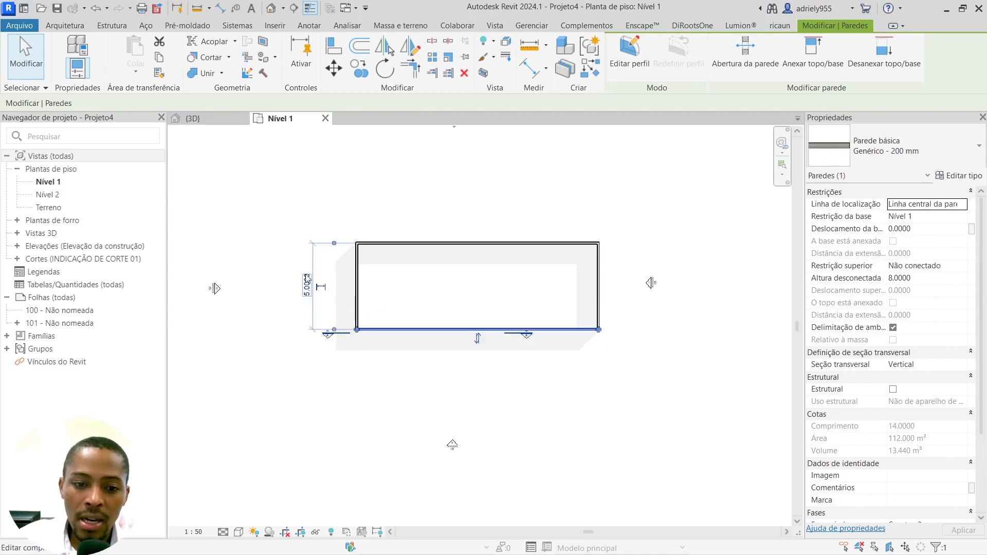
{"action": "left_click", "coordinate": [332, 203]}
- Draw two vertical reference planes across the building, about 6.07 m from the left wall and about 4.62 m from the right wall
{"action": "middle_click_drag", "start_coordinate": [385, 196], "coordinate": [360, 179]}
{"action": "scroll", "coordinate": [452, 238], "scroll_direction": "down", "scroll_amount": 2}
{"action": "middle_click_drag", "start_coordinate": [452, 238], "coordinate": [414, 253]}
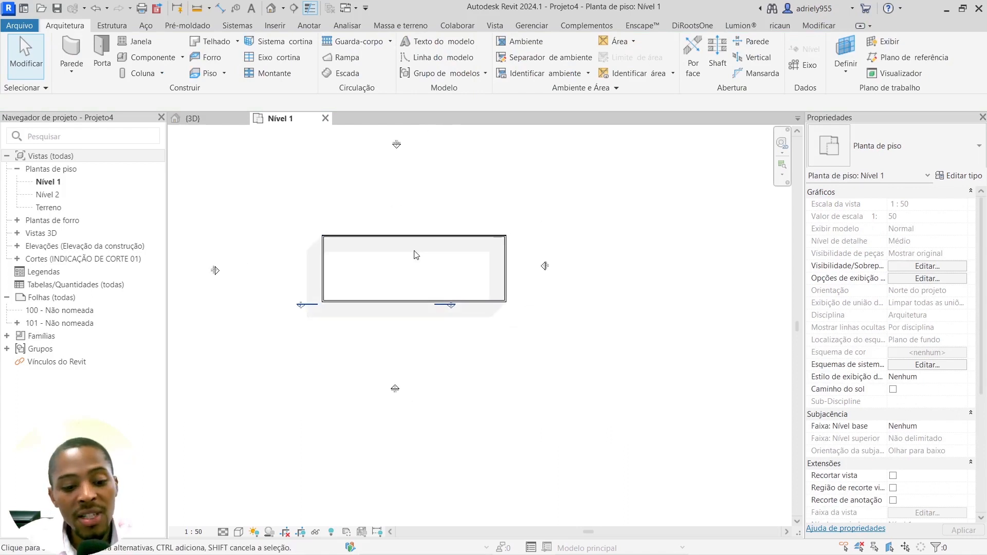
{"action": "key", "text": "r"}
{"action": "key", "text": "p"}
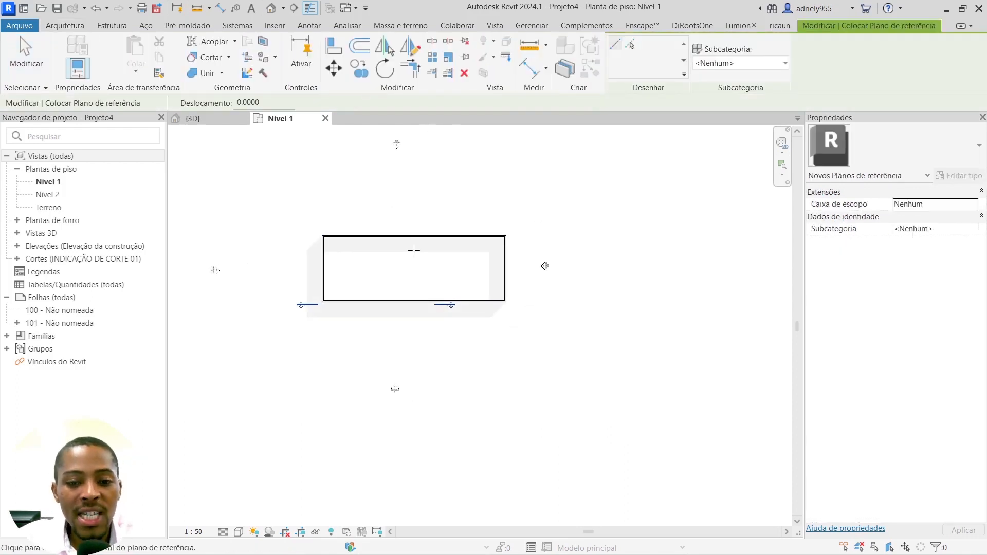
{"action": "left_click", "coordinate": [402, 319]}
{"action": "left_click", "coordinate": [402, 206]}
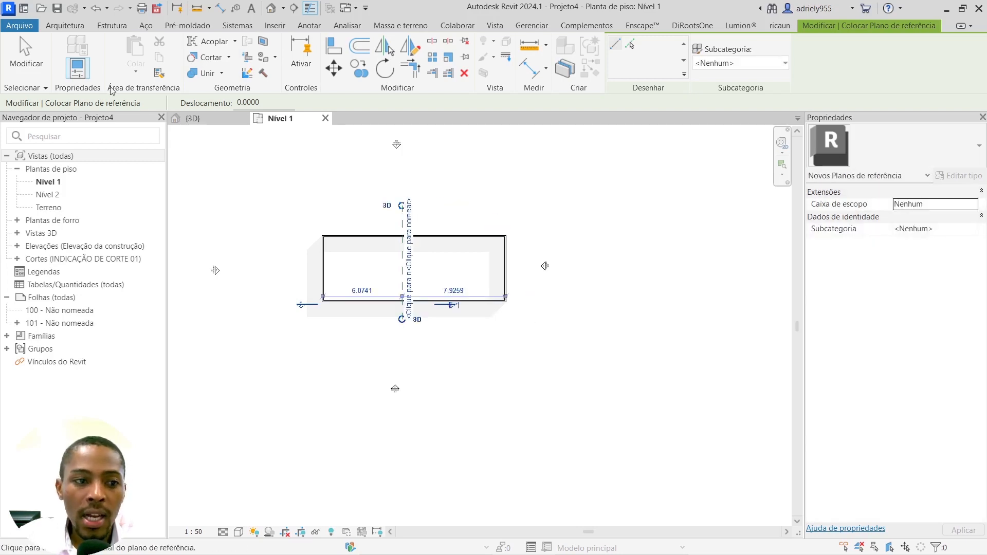
{"action": "scroll", "coordinate": [444, 331], "scroll_direction": "up", "scroll_amount": 2}
{"action": "left_click", "coordinate": [446, 326]}
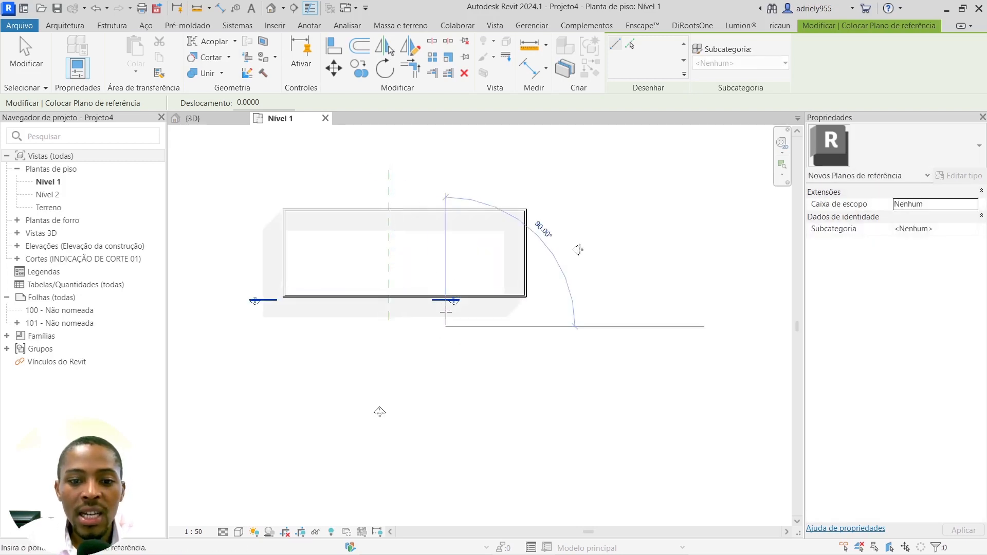
{"action": "left_click", "coordinate": [446, 178]}
{"action": "key", "text": "Escape"}
{"action": "key", "text": "Escape"}
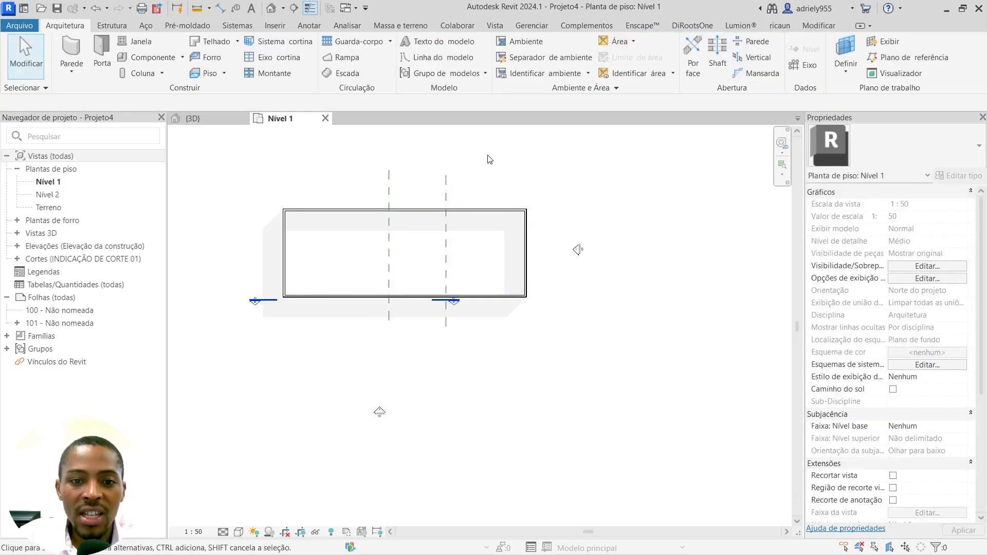
{"action": "left_click", "coordinate": [445, 195]}
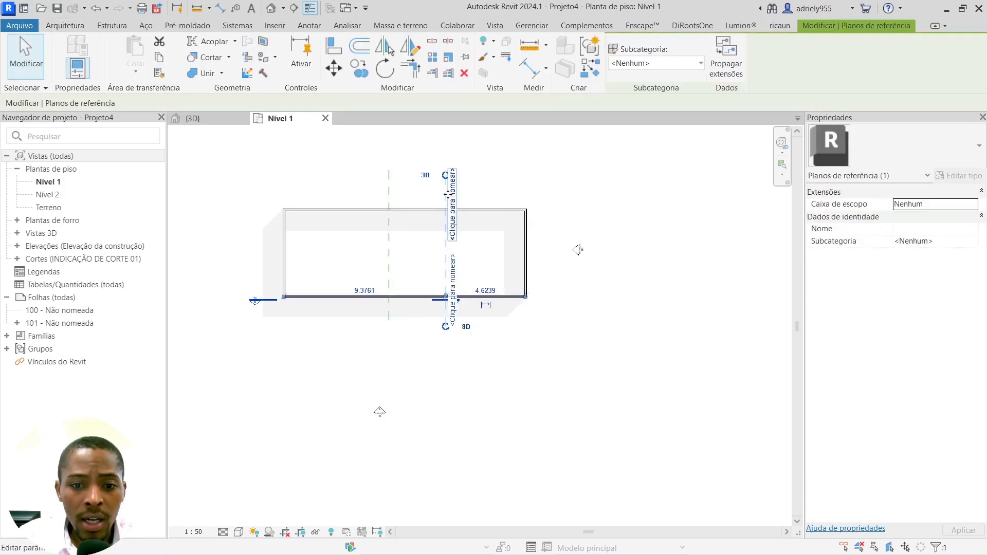
{"action": "scroll", "coordinate": [481, 293], "scroll_direction": "up", "scroll_amount": 4}
{"action": "scroll", "coordinate": [478, 289], "scroll_direction": "down", "scroll_amount": 3}
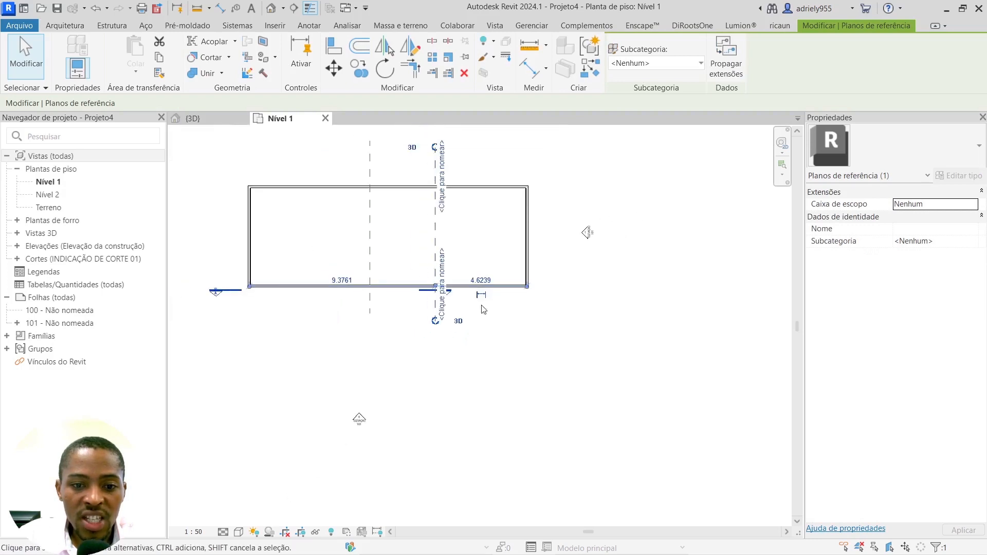
{"action": "left_click", "coordinate": [518, 152]}
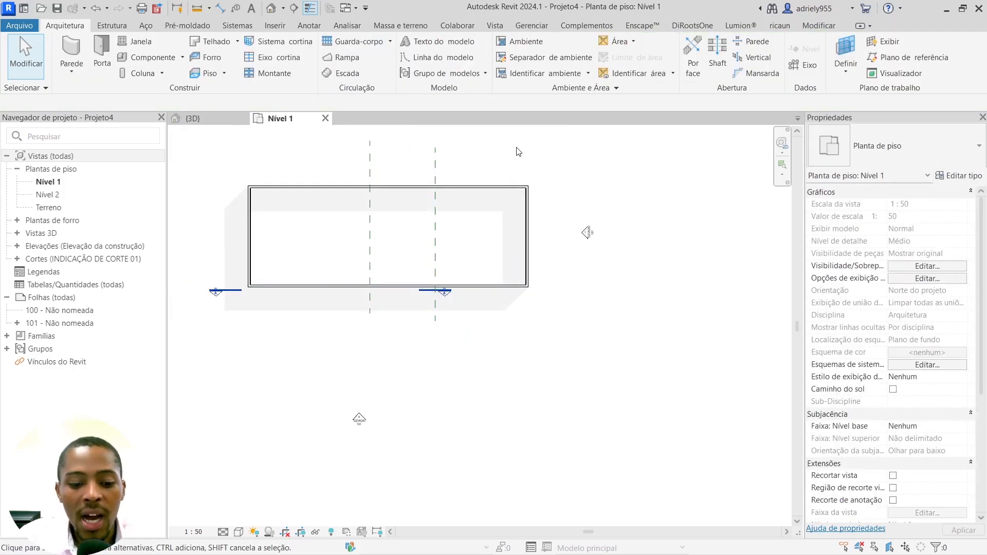
- Place an aligned dimension string above the building, referencing wall faces, from the right outer face through both reference planes to the left outer face
{"action": "key", "text": "d"}
{"action": "key", "text": "i"}
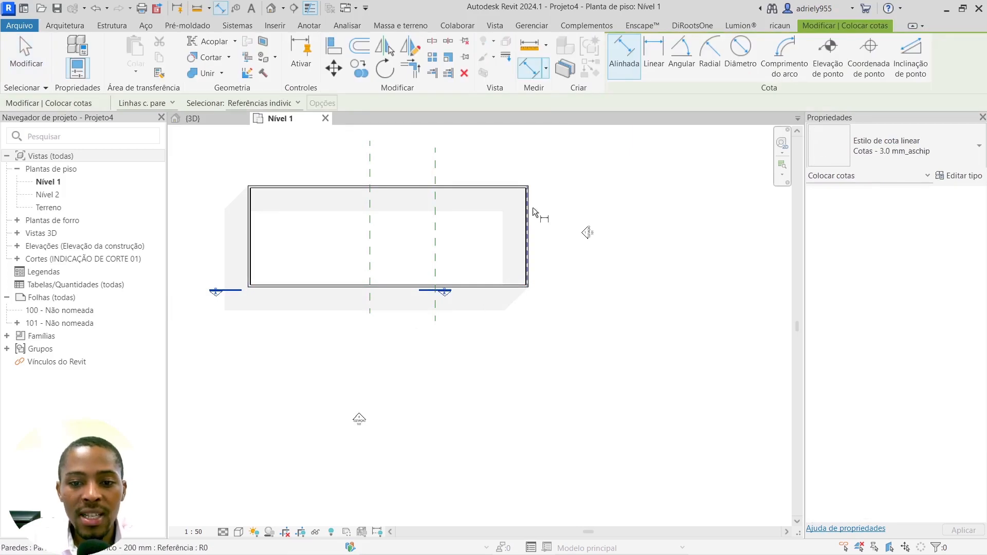
{"action": "scroll", "coordinate": [532, 207], "scroll_direction": "up", "scroll_amount": 5}
{"action": "scroll", "coordinate": [534, 206], "scroll_direction": "down", "scroll_amount": 3}
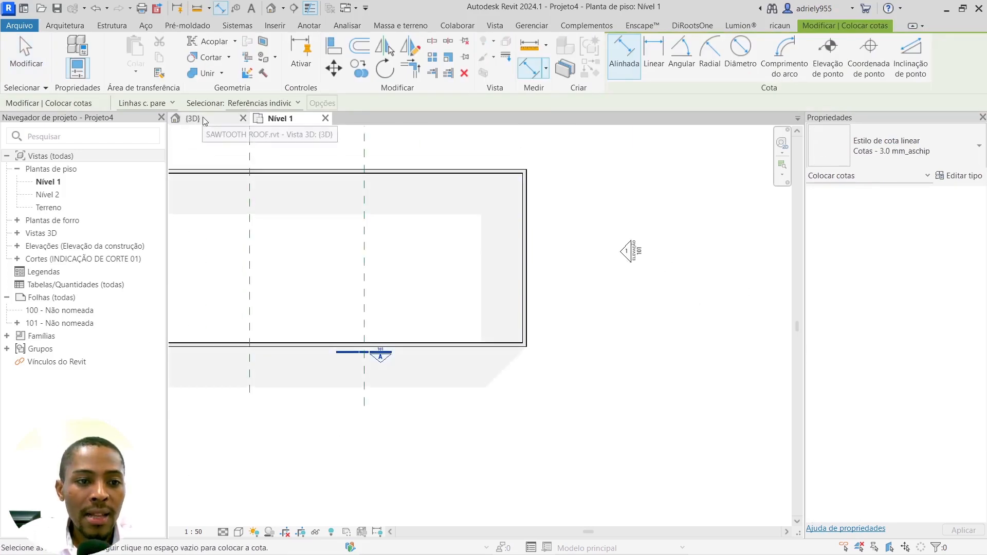
{"action": "left_click", "coordinate": [172, 103]}
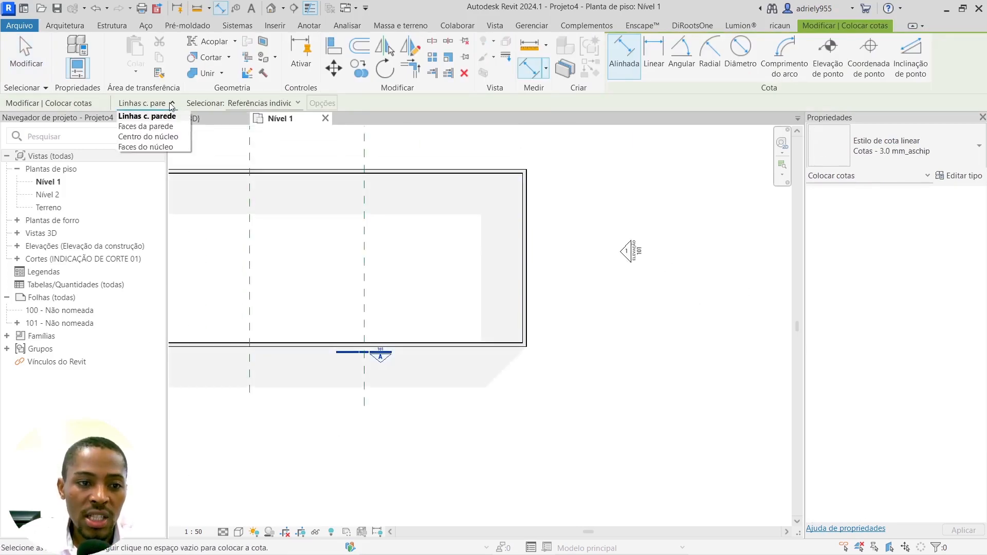
{"action": "left_click", "coordinate": [143, 127]}
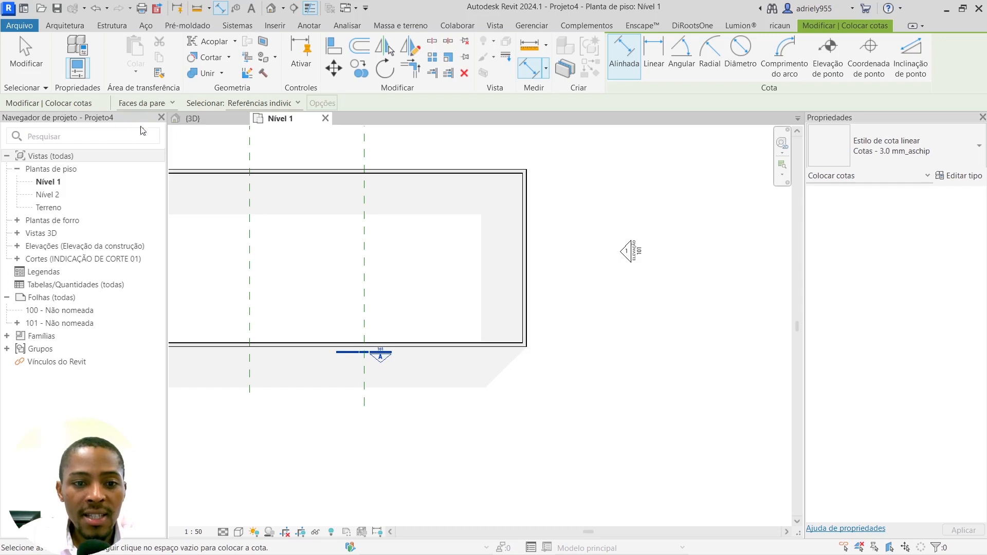
{"action": "left_click", "coordinate": [526, 203]}
{"action": "left_click", "coordinate": [364, 203]}
{"action": "scroll", "coordinate": [459, 220], "scroll_direction": "down", "scroll_amount": 2}
{"action": "left_click", "coordinate": [331, 207]}
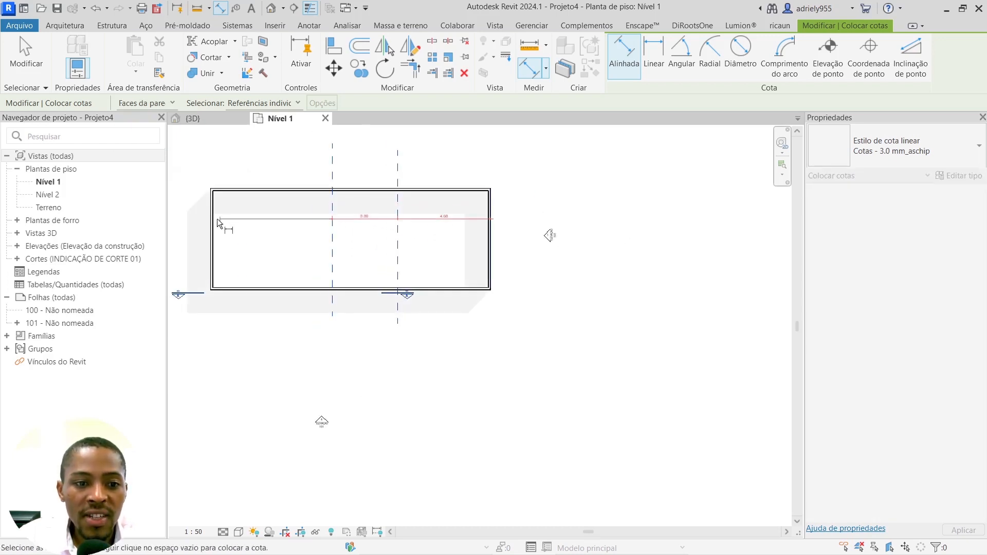
{"action": "left_click", "coordinate": [207, 214]}
{"action": "left_click", "coordinate": [231, 165]}
- Make the dimension string's segments equal so the reference planes divide the building into three equal bays, and delete the string
{"action": "scroll", "coordinate": [359, 157], "scroll_direction": "up", "scroll_amount": 2}
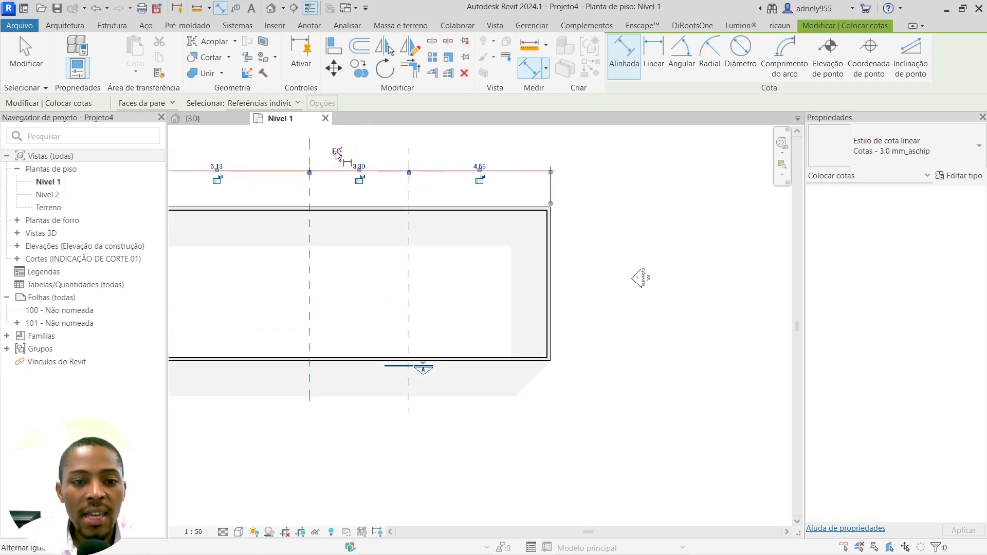
{"action": "left_click", "coordinate": [337, 152]}
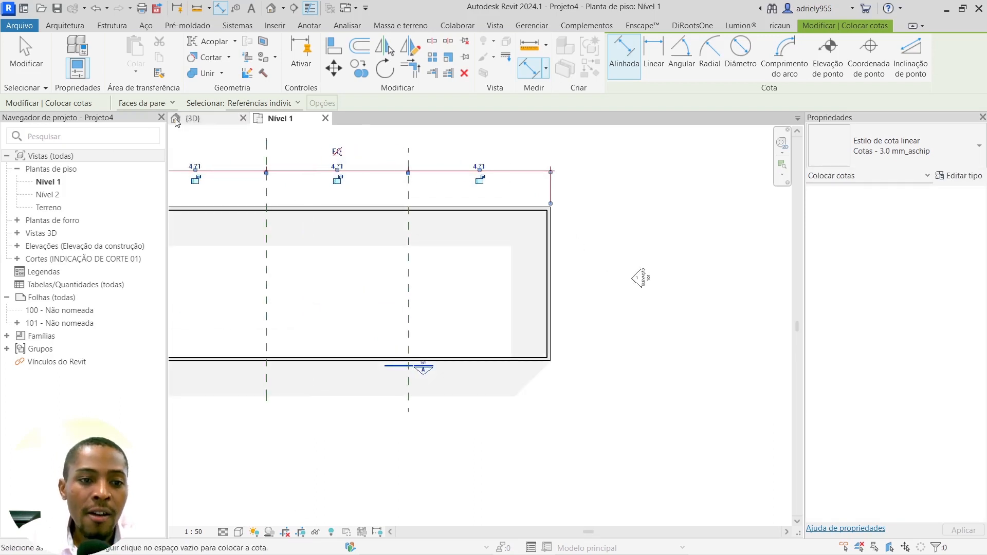
{"action": "left_click", "coordinate": [27, 56]}
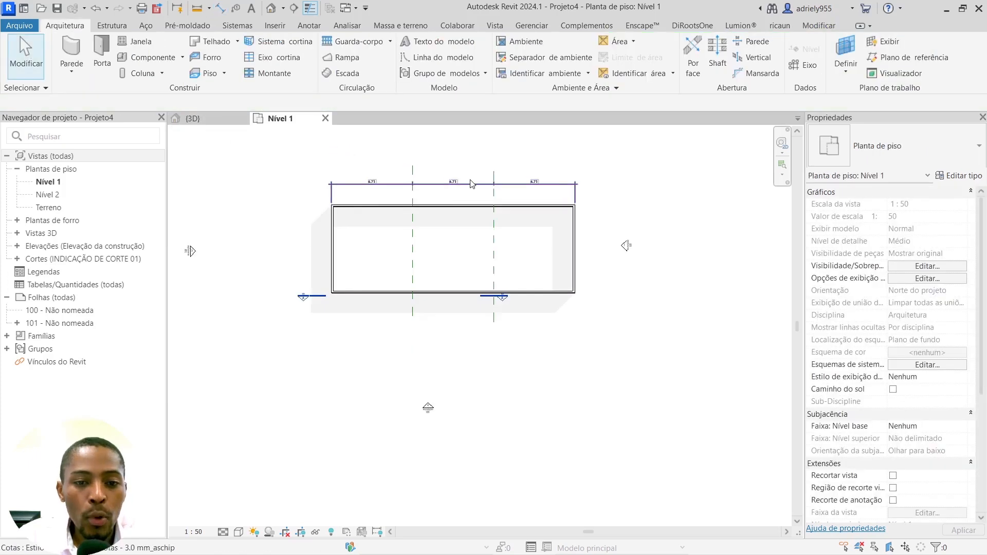
{"action": "left_click", "coordinate": [471, 184]}
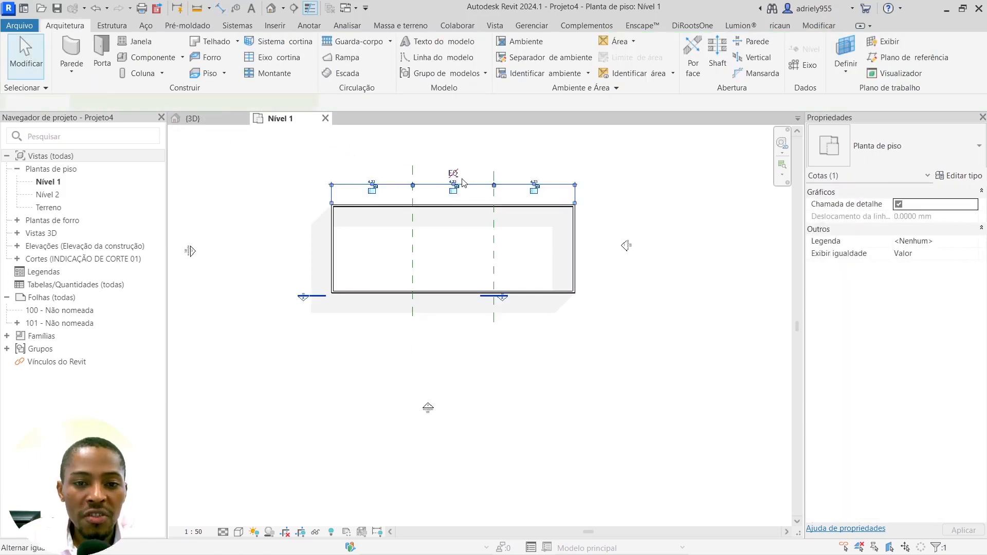
{"action": "key", "text": "Delete"}
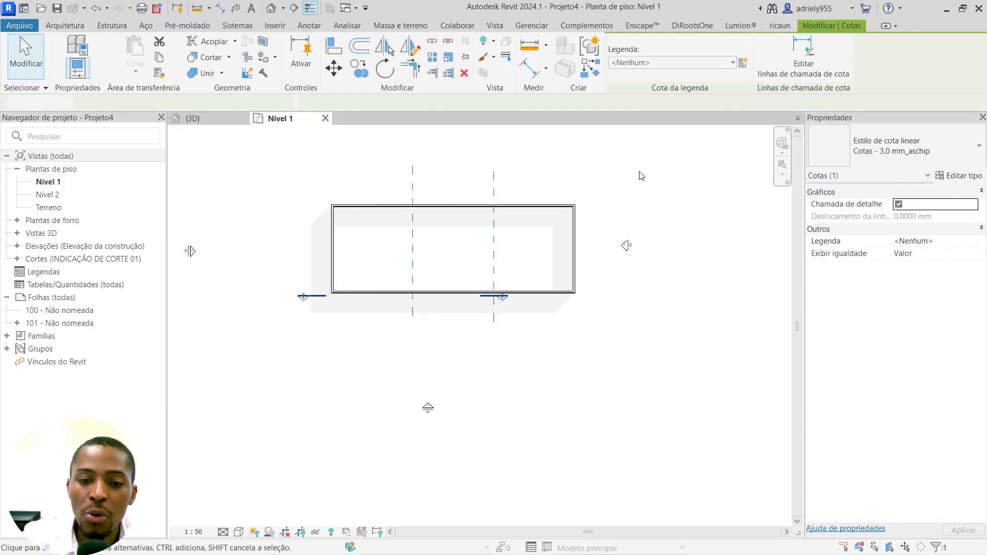
- Draw a horizontal detail line from the left wall's outer face to the first reference plane, and a vertical one upward from its midpoint
{"action": "scroll", "coordinate": [371, 194], "scroll_direction": "up", "scroll_amount": 3}
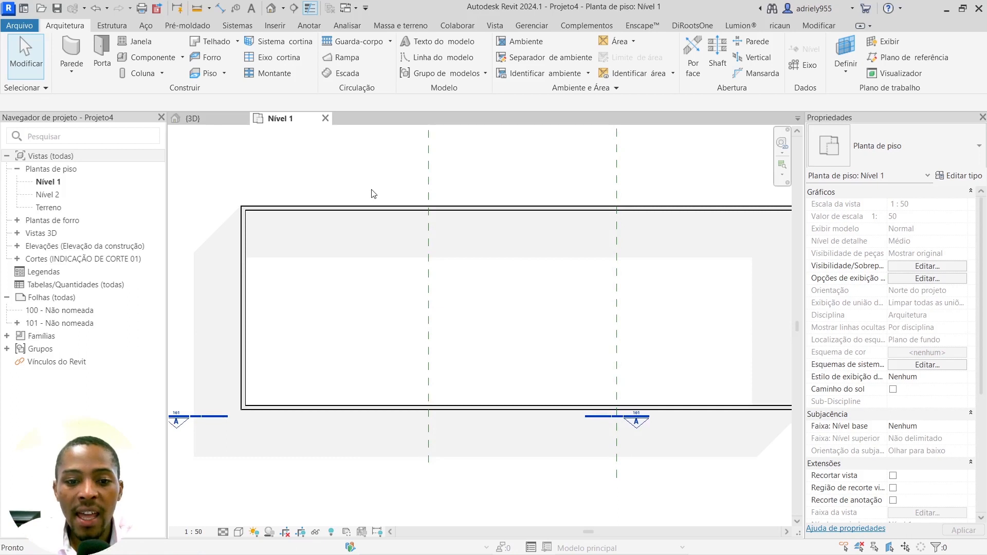
{"action": "scroll", "coordinate": [373, 193], "scroll_direction": "down", "scroll_amount": 2}
{"action": "key", "text": "d"}
{"action": "key", "text": "l"}
{"action": "left_click", "coordinate": [274, 220]}
{"action": "left_click", "coordinate": [417, 220]}
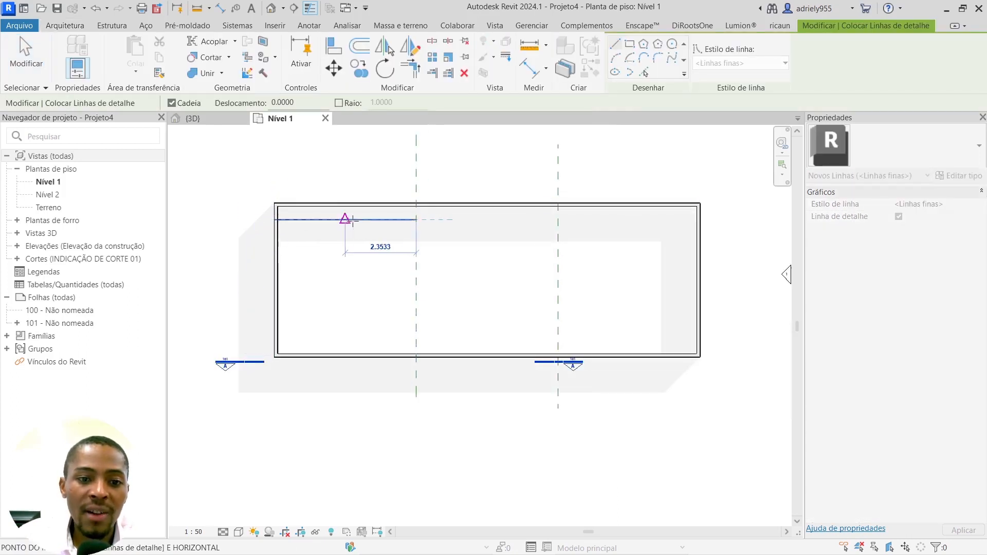
{"action": "key", "text": "Escape"}
{"action": "left_click", "coordinate": [345, 220]}
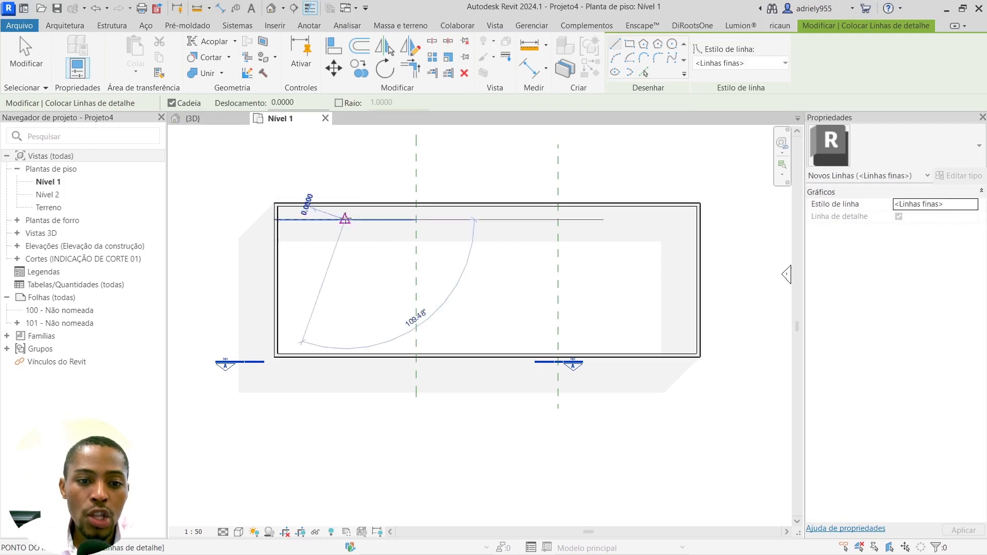
{"action": "left_click", "coordinate": [345, 162]}
{"action": "key", "text": "Escape"}
{"action": "key", "text": "Escape"}
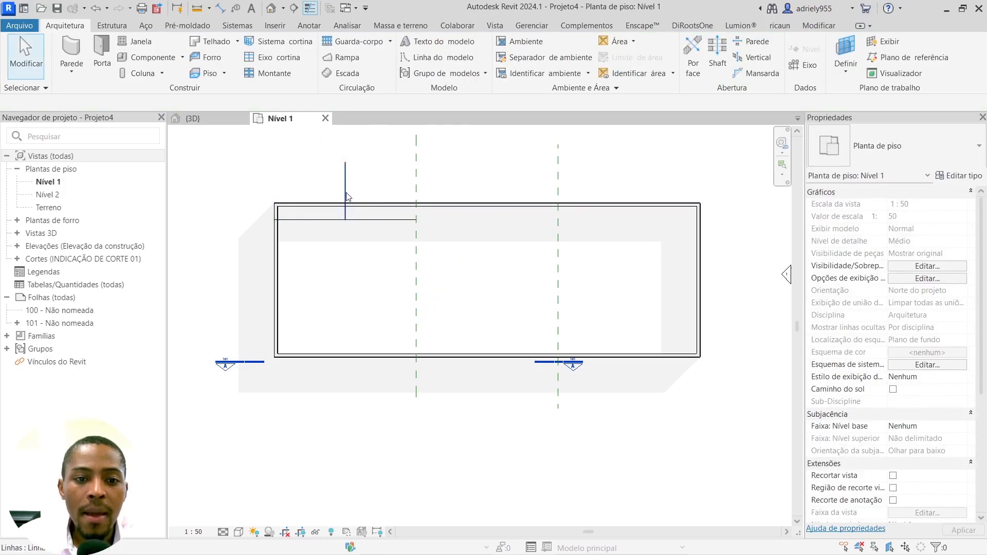
- Draw a horizontal detail line from the vertical line's midpoint to the first reference plane, and an upward line about 1.3 m long from its midpoint
{"action": "key", "text": "d"}
{"action": "key", "text": "l"}
{"action": "left_click", "coordinate": [345, 190]}
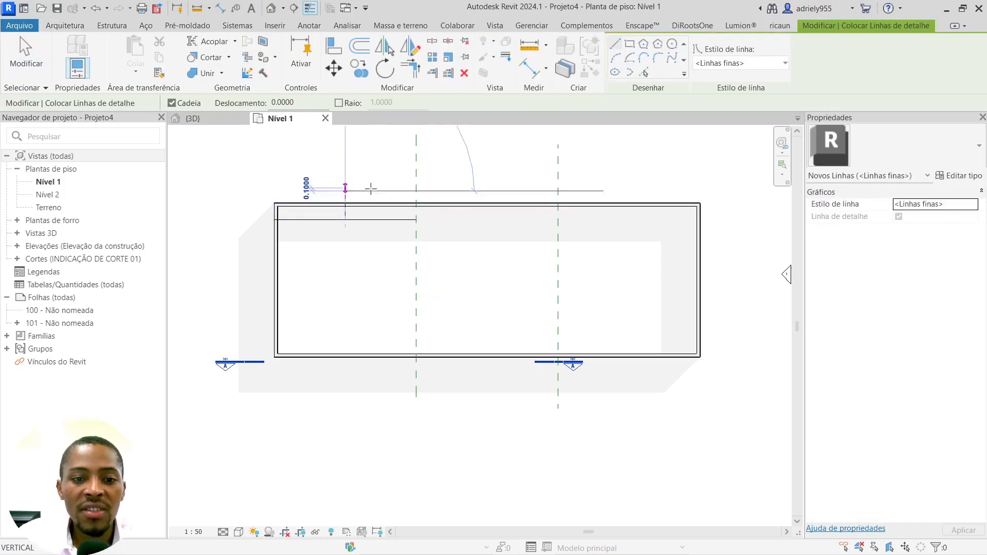
{"action": "left_click", "coordinate": [416, 191]}
{"action": "key", "text": "Escape"}
{"action": "left_click", "coordinate": [381, 190]}
{"action": "left_click", "coordinate": [380, 152]}
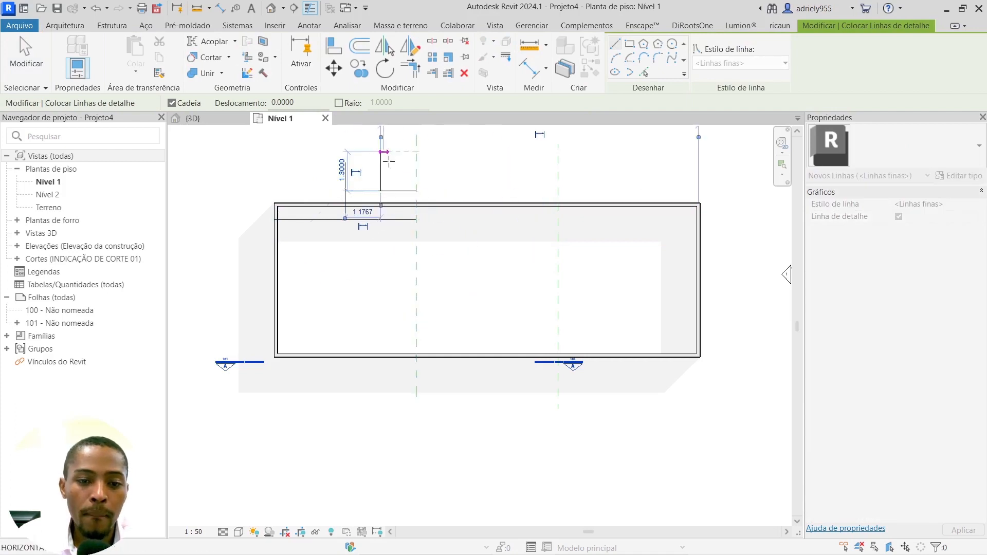
- Shorten the upper horizontal detail line so its right end meets the second vertical guide line
{"action": "key", "text": "Escape"}
{"action": "key", "text": "Escape"}
{"action": "left_click", "coordinate": [415, 192]}
{"action": "left_click_drag", "start_coordinate": [415, 190], "coordinate": [380, 191]}
{"action": "scroll", "coordinate": [381, 191], "scroll_direction": "up", "scroll_amount": 3}
{"action": "left_click", "coordinate": [403, 201]}
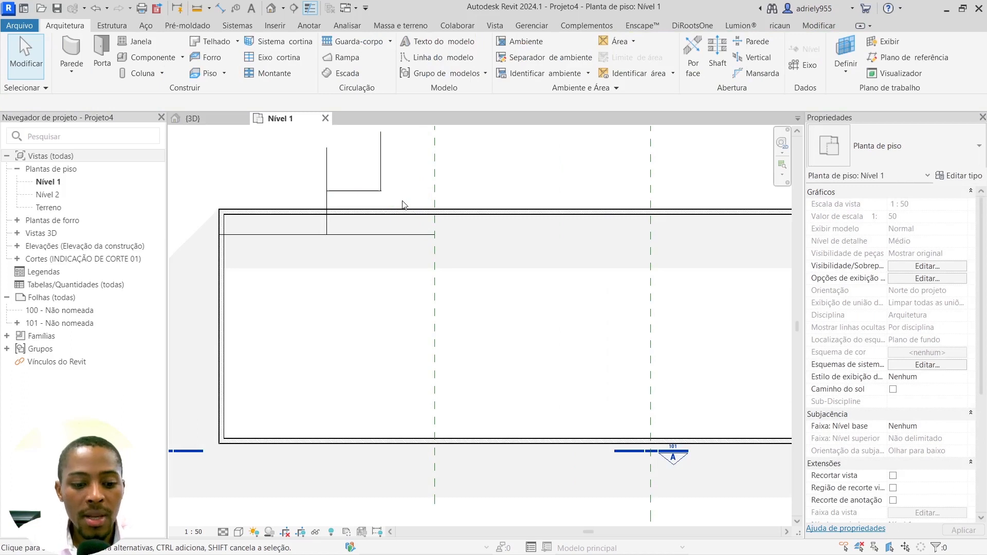
{"action": "scroll", "coordinate": [382, 191], "scroll_direction": "up", "scroll_amount": 4}
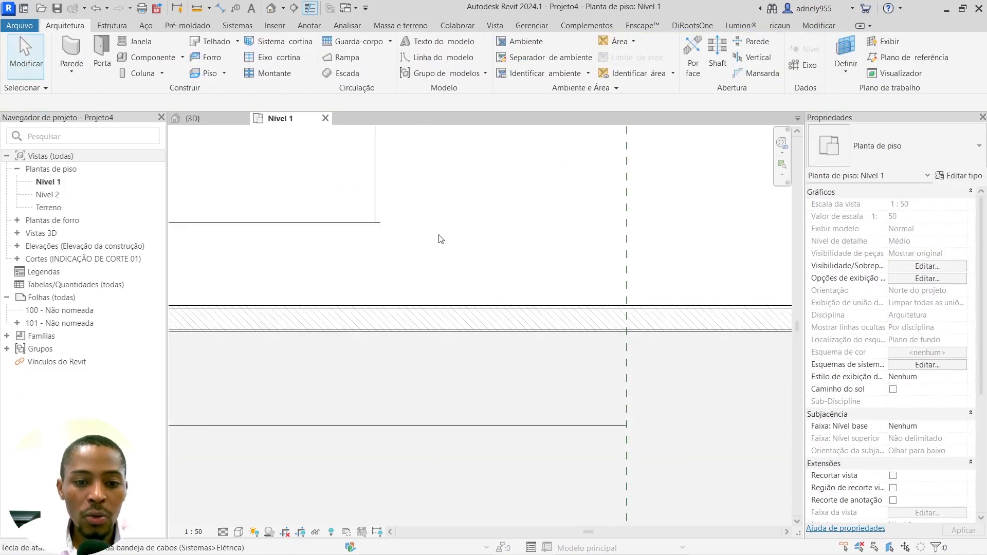
{"action": "scroll", "coordinate": [445, 212], "scroll_direction": "down", "scroll_amount": 4}
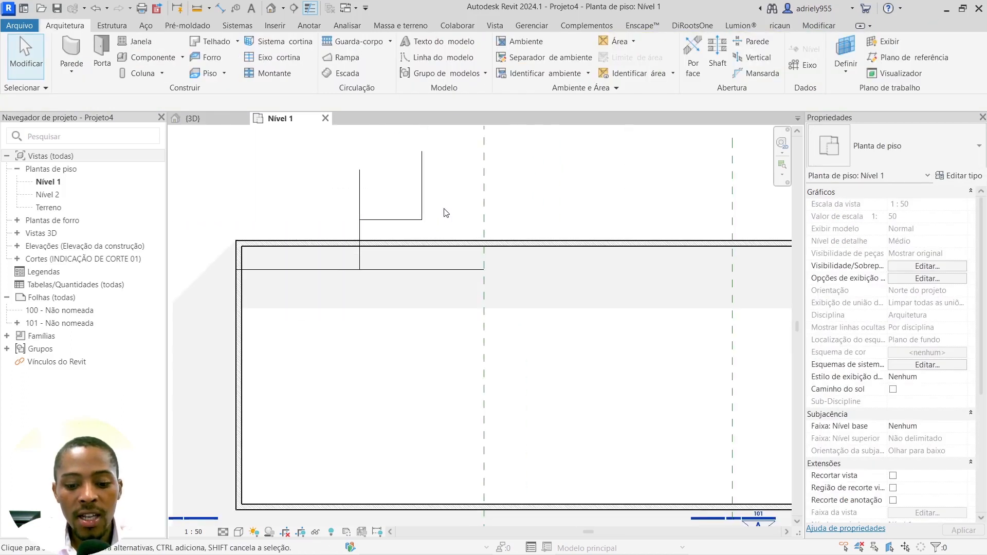
- Draw a vertical detail line about 6.6 m long downward from the shortened horizontal line's midpoint, past the lower wall
{"action": "key", "text": "d"}
{"action": "key", "text": "l"}
{"action": "left_click", "coordinate": [391, 219]}
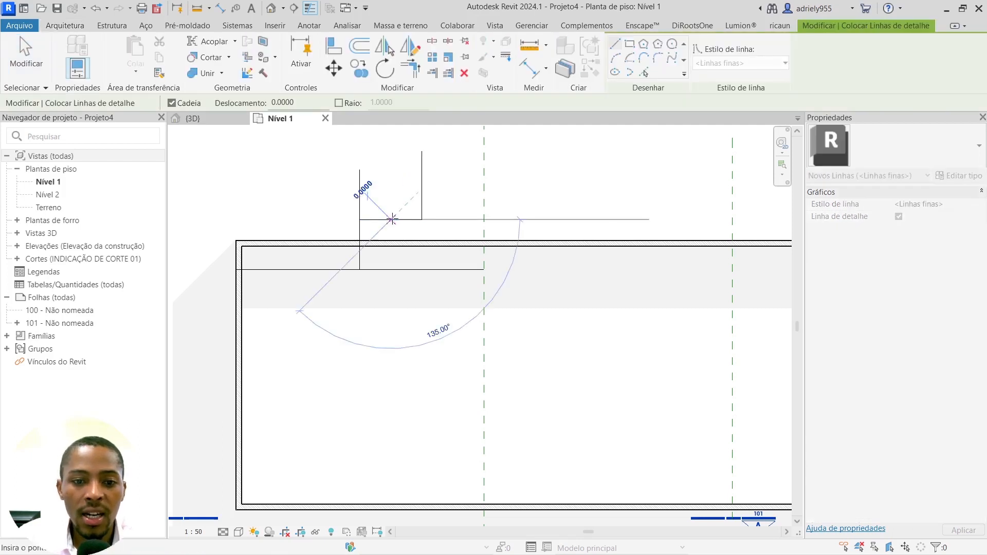
{"action": "scroll", "coordinate": [391, 216], "scroll_direction": "down", "scroll_amount": 2}
{"action": "left_click", "coordinate": [393, 421]}
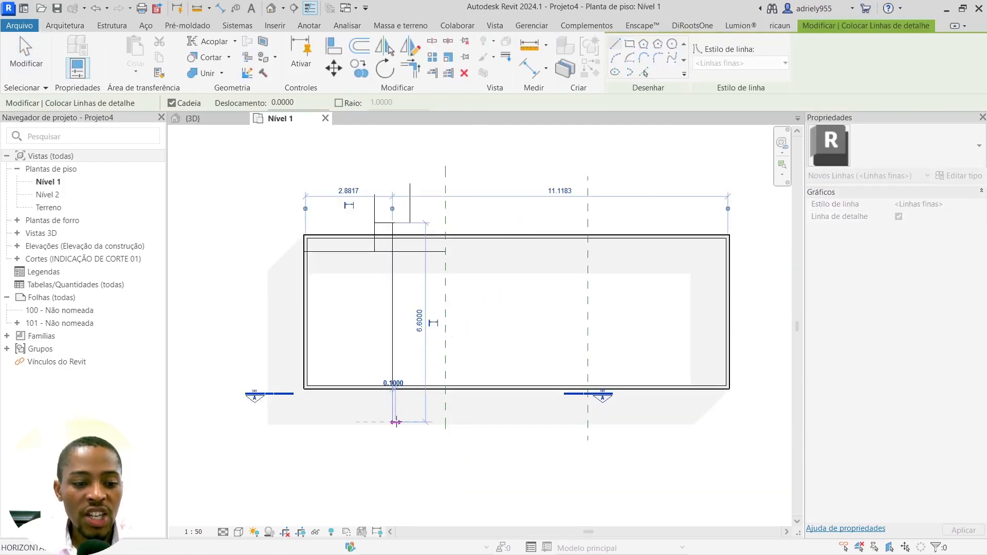
{"action": "key", "text": "Escape"}
{"action": "key", "text": "Escape"}
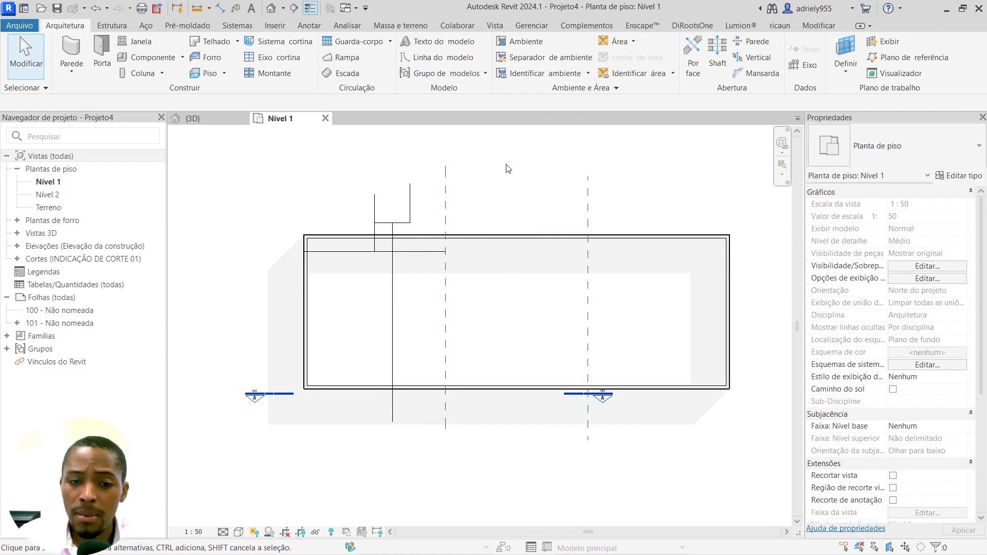
{"action": "middle_click_drag", "start_coordinate": [508, 170], "coordinate": [499, 162]}
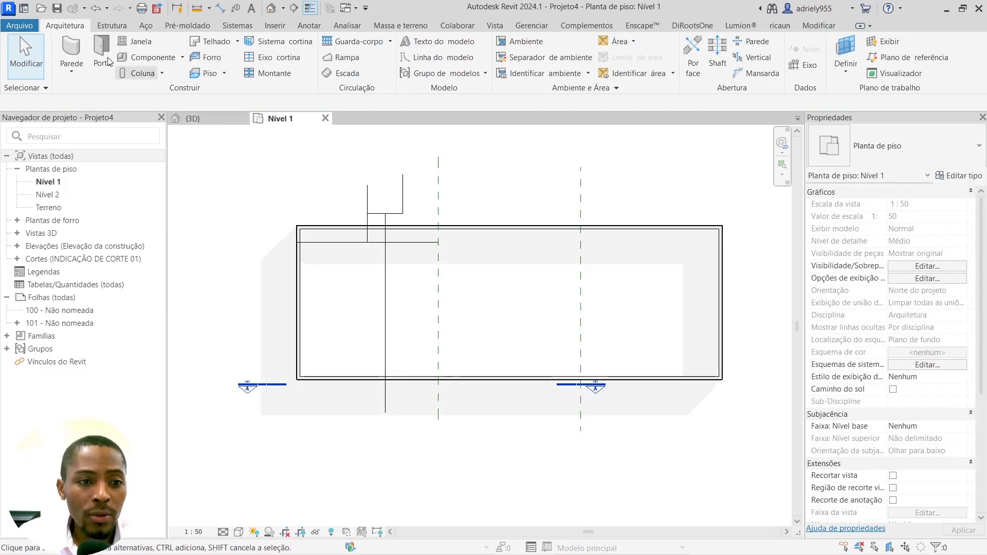
- Start a footprint roof based on Nível 2 and sketch a rectangle from the building's upper-left outer corner to the long guide line at the lower wall's outer face
{"action": "left_click", "coordinate": [214, 44]}
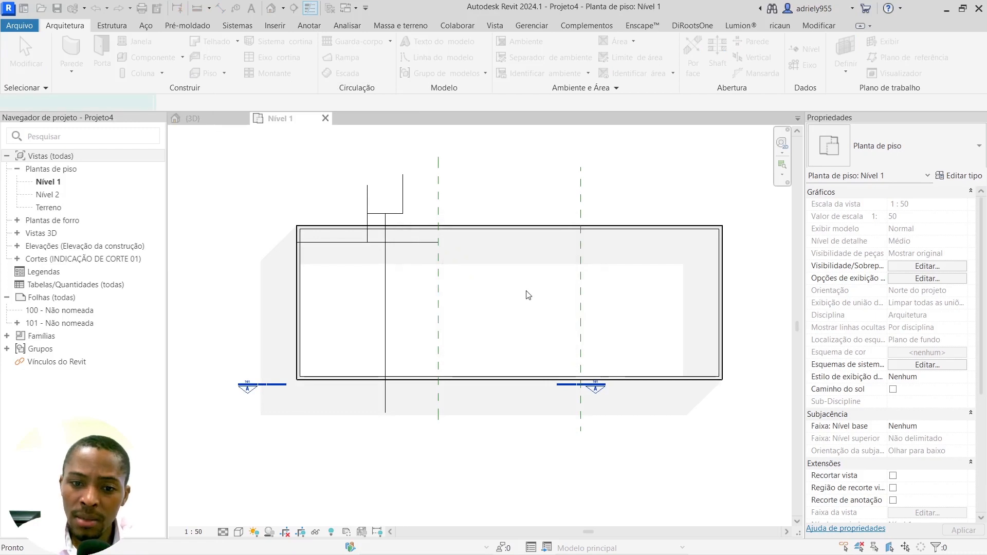
{"action": "left_click", "coordinate": [740, 44]}
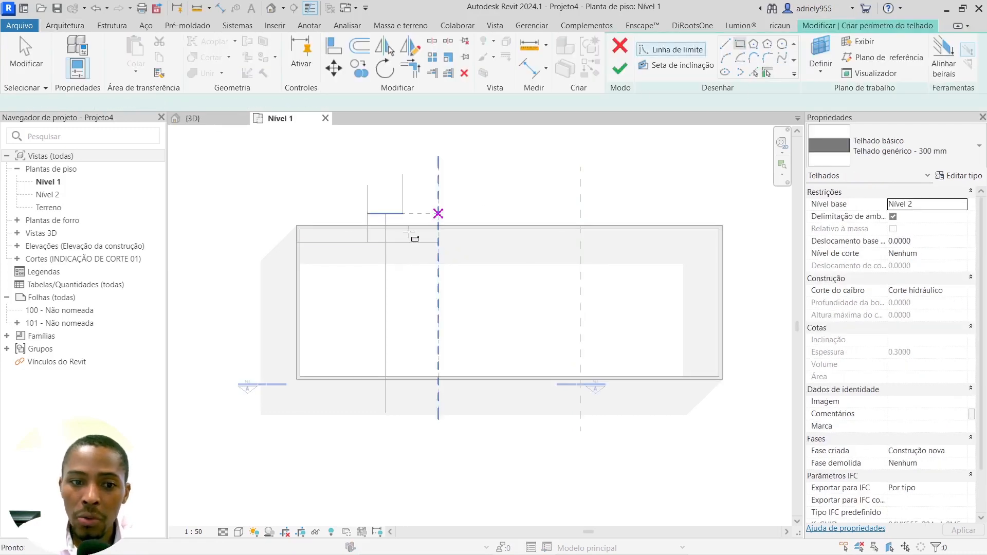
{"action": "left_click", "coordinate": [298, 226]}
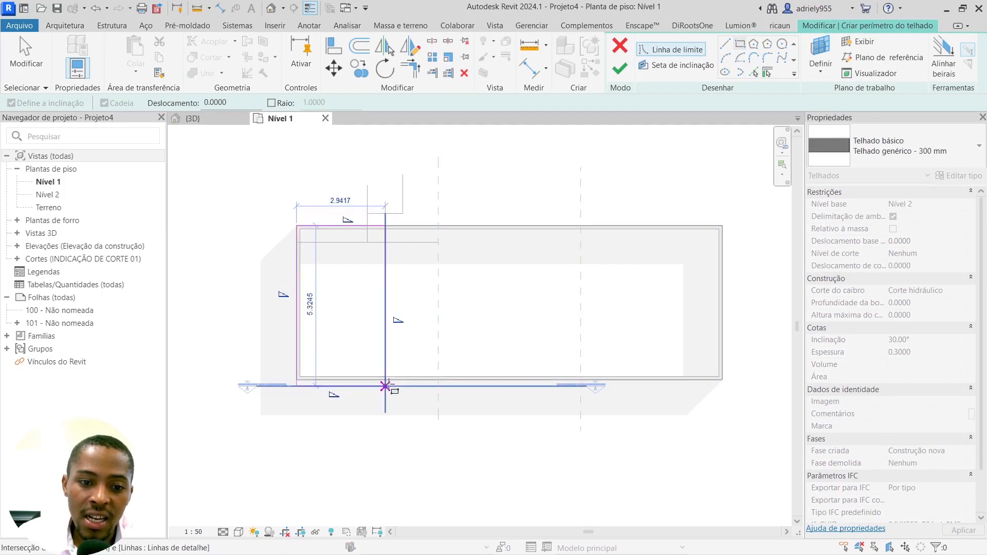
{"action": "left_click", "coordinate": [385, 380]}
{"action": "key", "text": "Escape"}
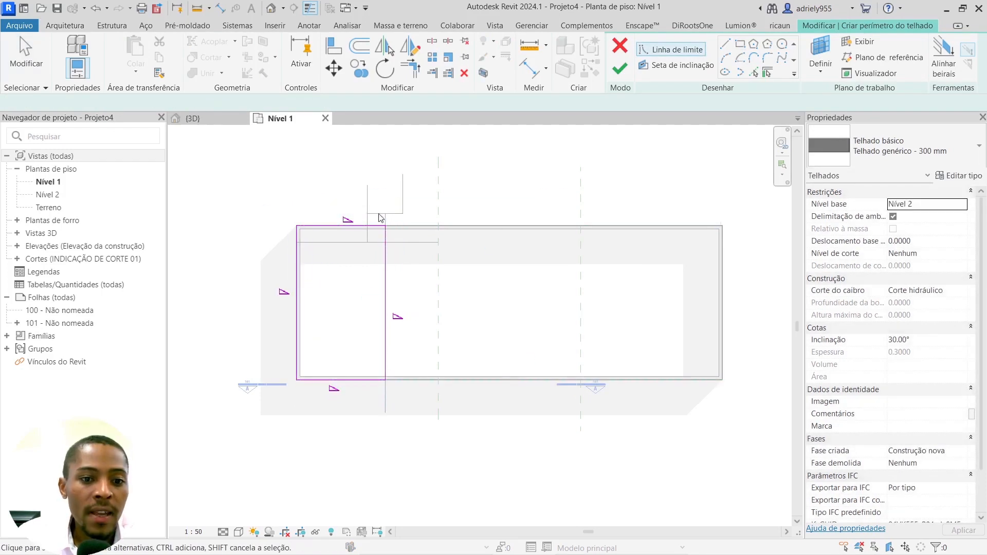
- Remove the slope definition from the roof sketch's upper, lower and right edges
{"action": "scroll", "coordinate": [416, 384], "scroll_direction": "up", "scroll_amount": 1}
{"action": "left_click_drag", "start_coordinate": [416, 384], "coordinate": [315, 154]}
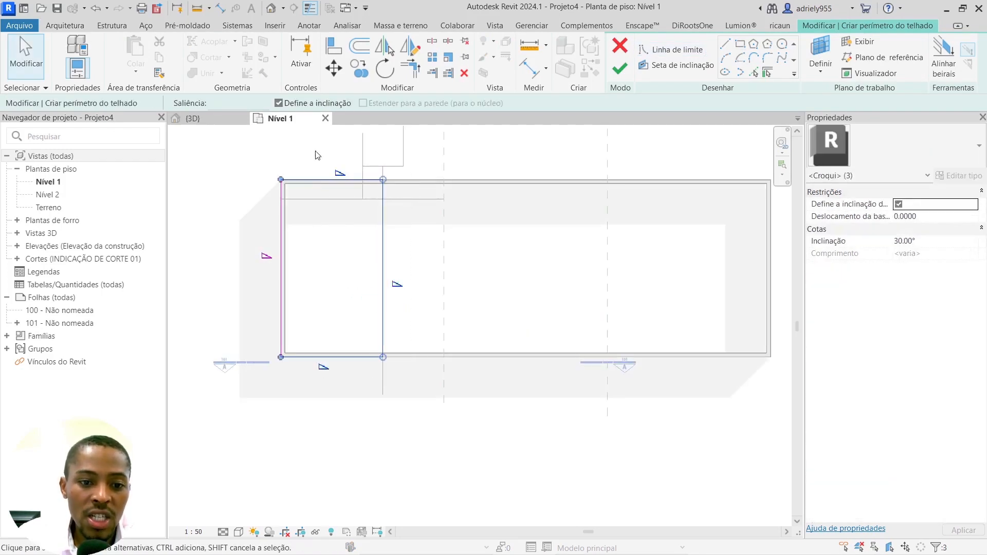
{"action": "left_click", "coordinate": [278, 103]}
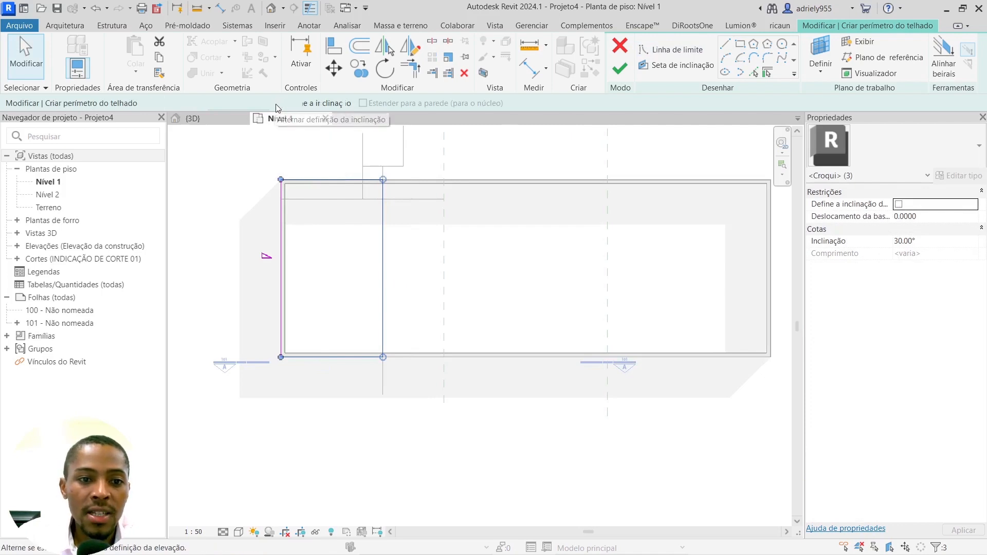
{"action": "left_click", "coordinate": [217, 183]}
{"action": "scroll", "coordinate": [392, 283], "scroll_direction": "down", "scroll_amount": 2}
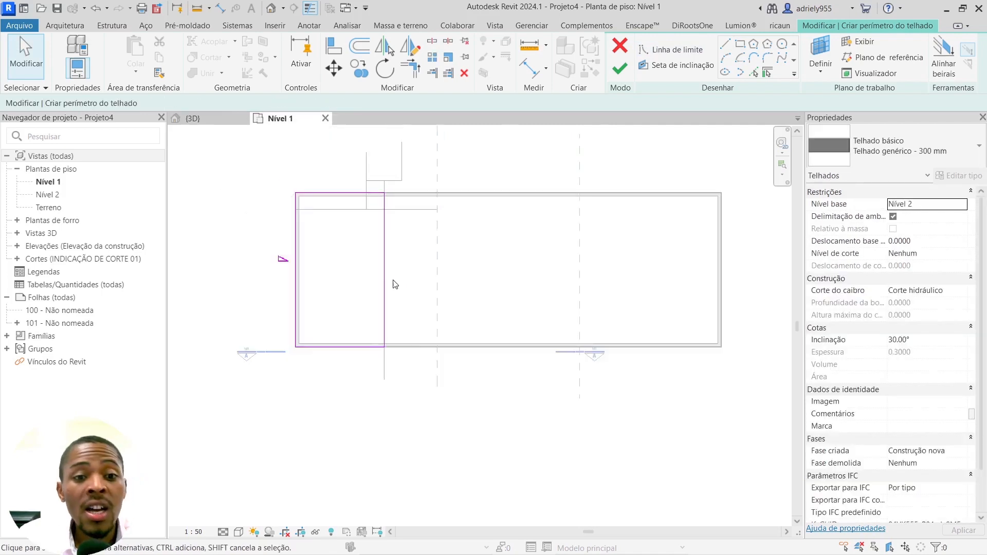
- Set the slope of the roof sketch's left edge to 20° and finish the roof
{"action": "left_click", "coordinate": [319, 271]}
{"action": "scroll", "coordinate": [319, 271], "scroll_direction": "up", "scroll_amount": 2}
{"action": "left_click", "coordinate": [333, 256]}
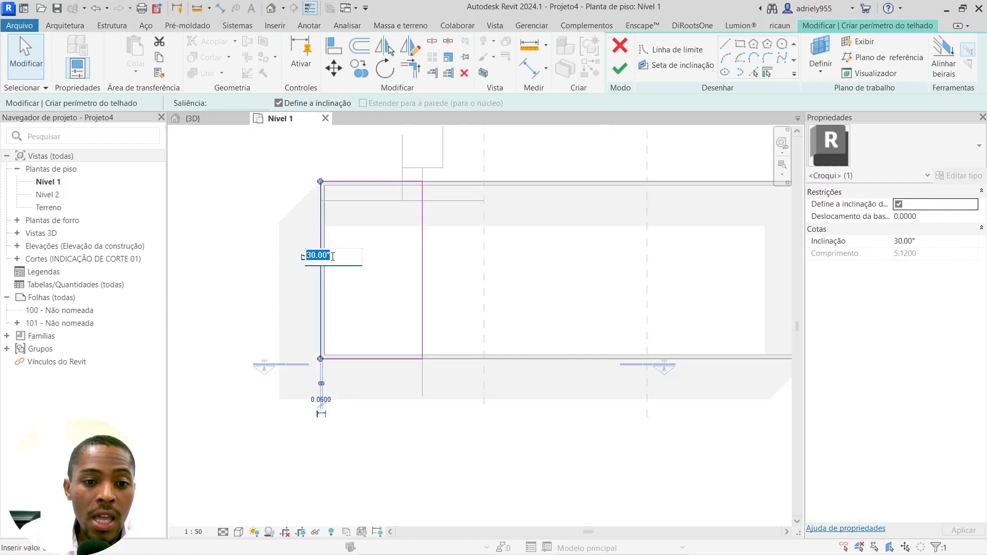
{"action": "type", "text": "20"}
{"action": "key", "text": "Return"}
{"action": "left_click", "coordinate": [395, 305]}
{"action": "scroll", "coordinate": [415, 316], "scroll_direction": "down", "scroll_amount": 1}
{"action": "middle_click_drag", "start_coordinate": [417, 317], "coordinate": [367, 293]}
{"action": "left_click", "coordinate": [618, 73]}
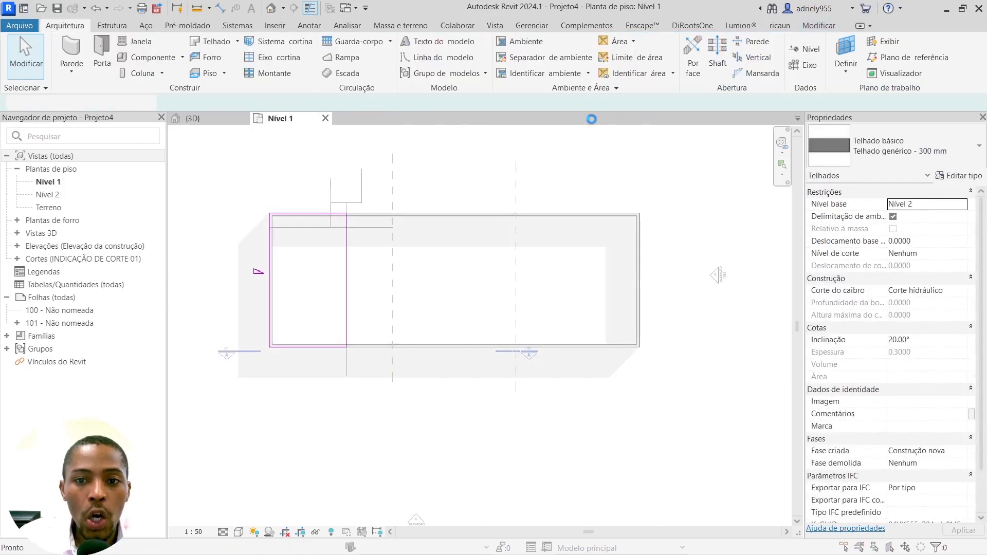
{"action": "left_click", "coordinate": [598, 286]}
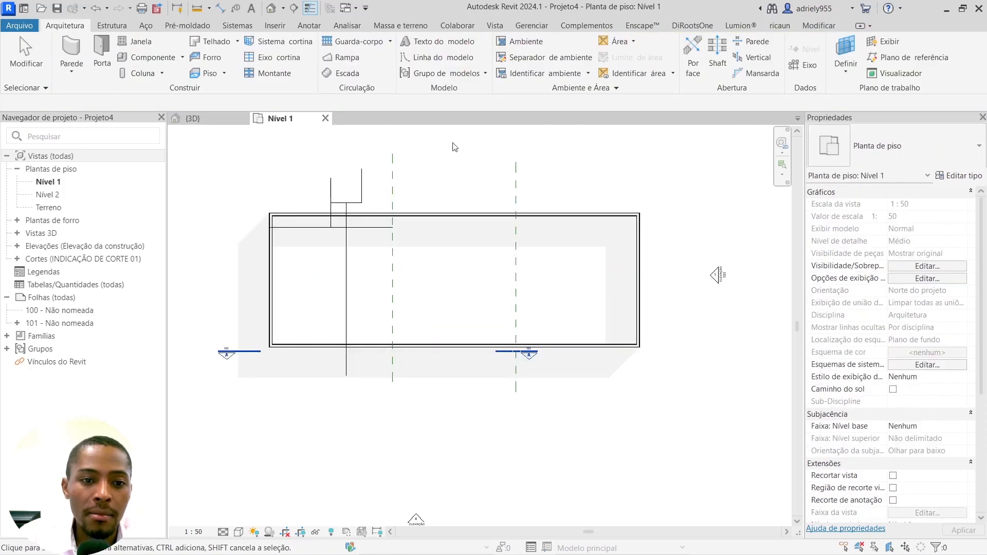
- In the default 3D view, set the top constraint of all four connected walls to Nível 2
{"action": "left_click", "coordinate": [273, 11]}
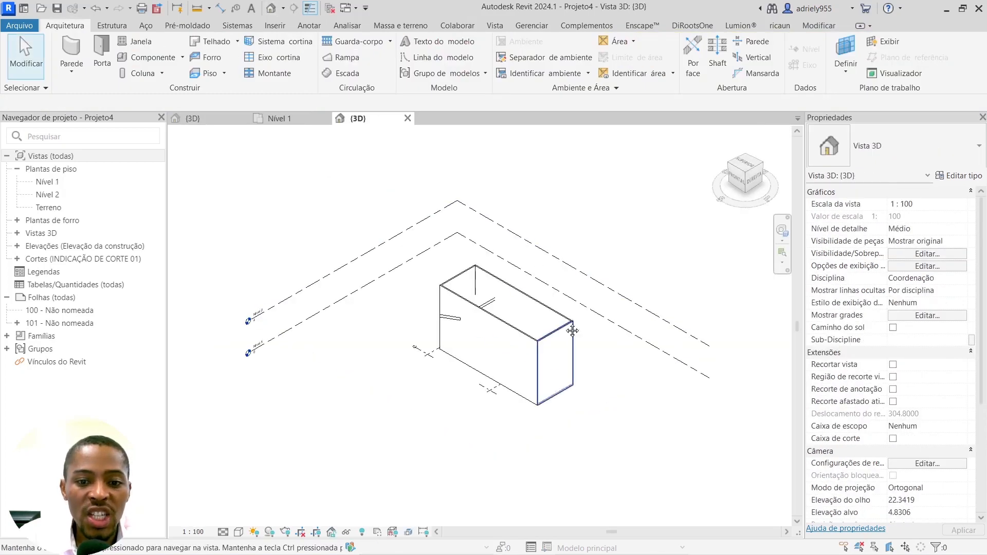
{"action": "scroll", "coordinate": [519, 305], "scroll_direction": "up", "scroll_amount": 2}
{"action": "scroll", "coordinate": [533, 319], "scroll_direction": "down", "scroll_amount": 2}
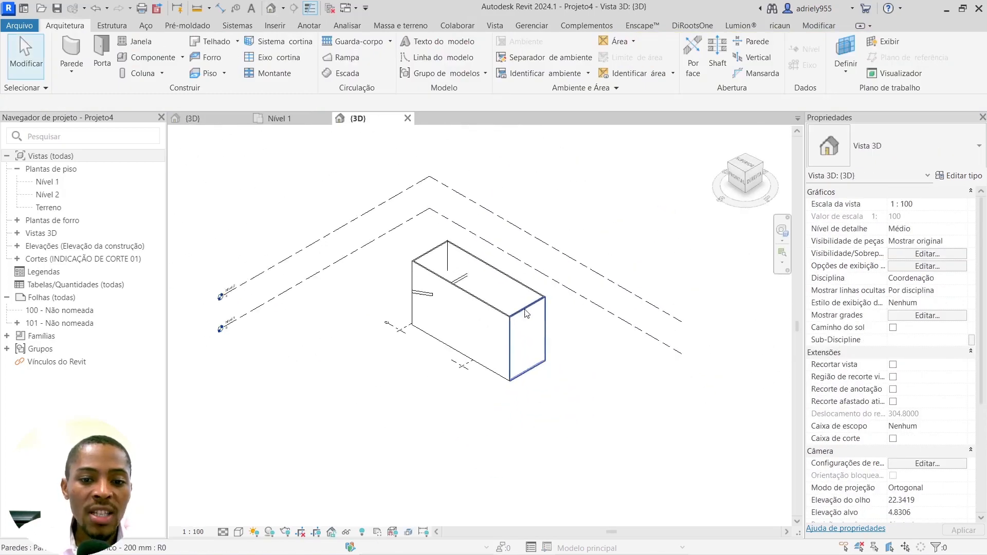
{"action": "left_click", "coordinate": [526, 314]}
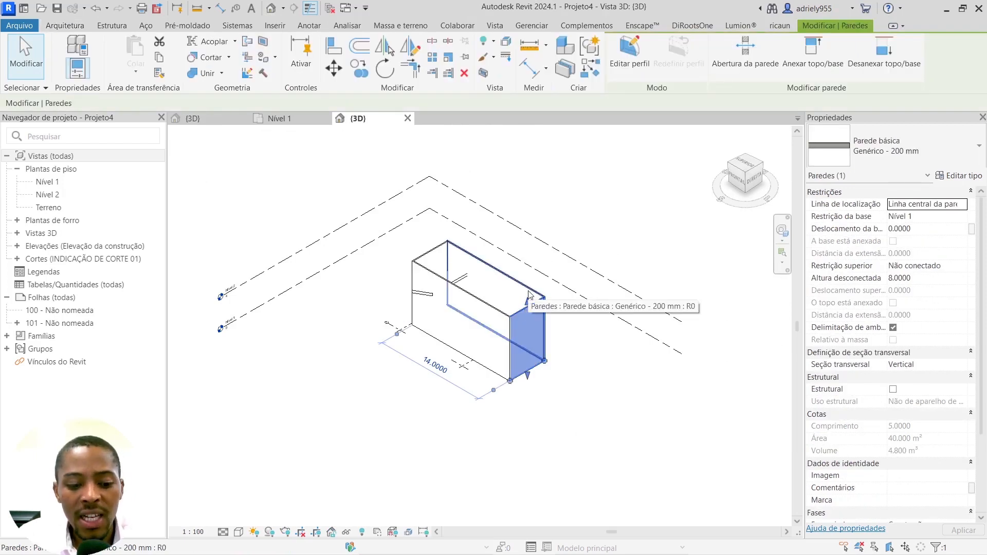
{"action": "key", "text": "Tab"}
{"action": "left_click", "coordinate": [528, 294]}
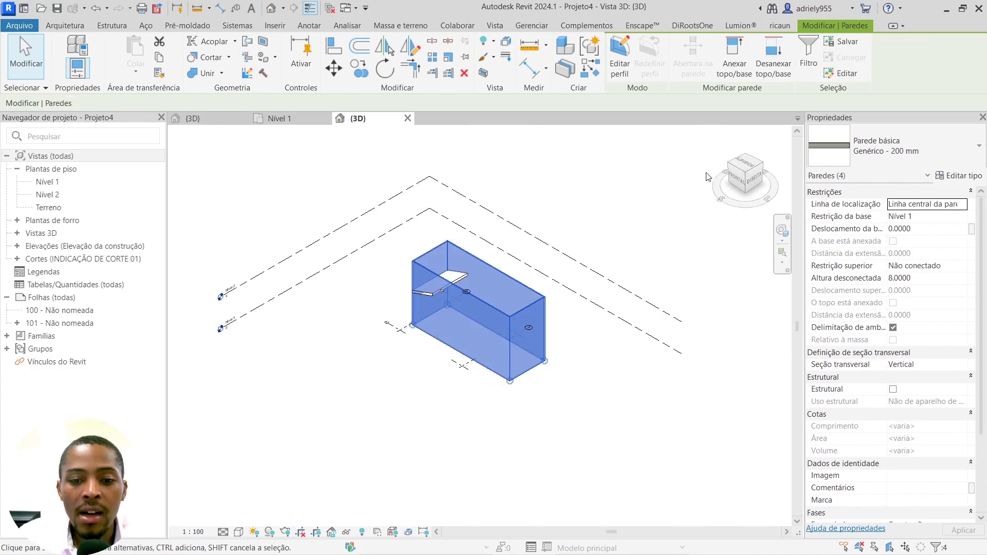
{"action": "scroll", "coordinate": [937, 365], "scroll_direction": "down", "scroll_amount": 3}
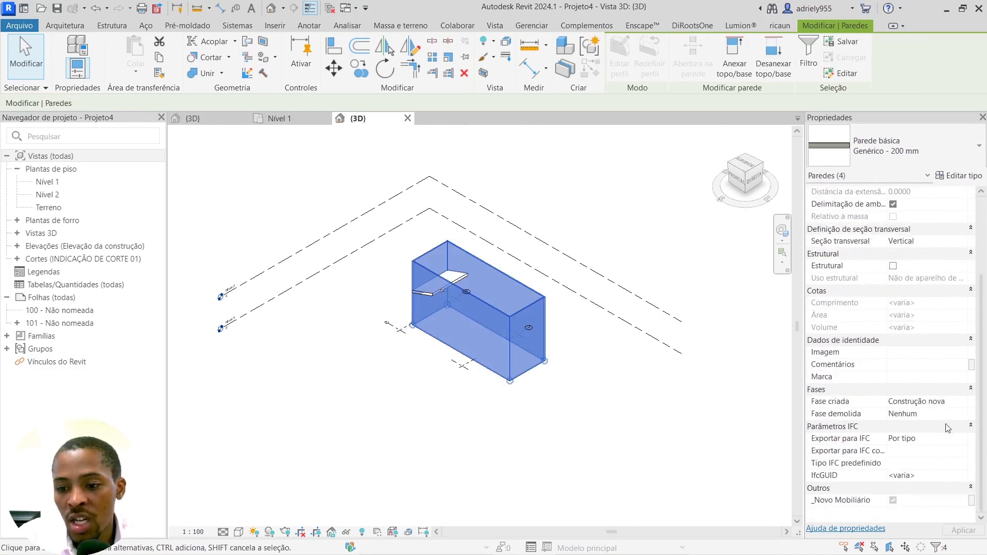
{"action": "scroll", "coordinate": [954, 419], "scroll_direction": "up", "scroll_amount": 3}
{"action": "left_click", "coordinate": [961, 277]}
{"action": "left_click", "coordinate": [962, 266]}
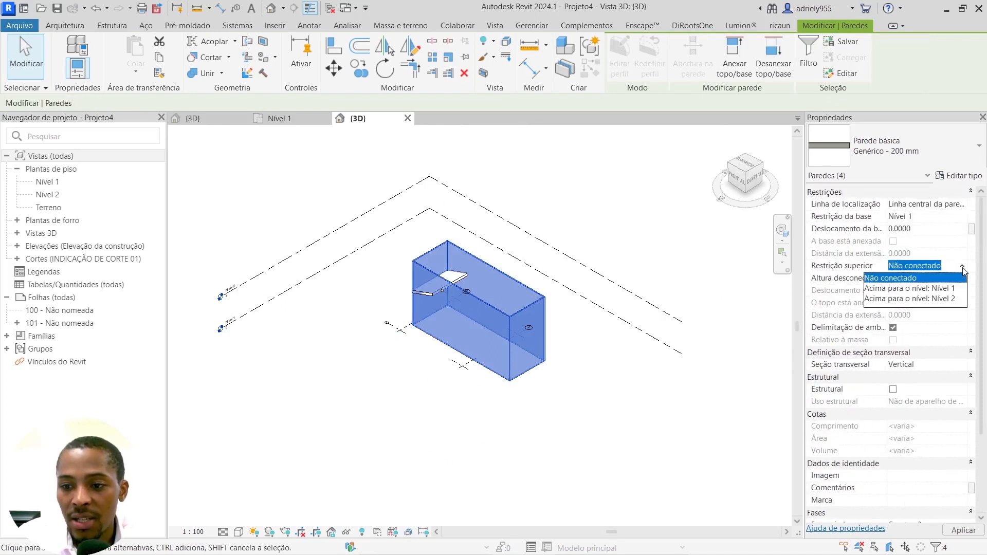
{"action": "left_click", "coordinate": [929, 298]}
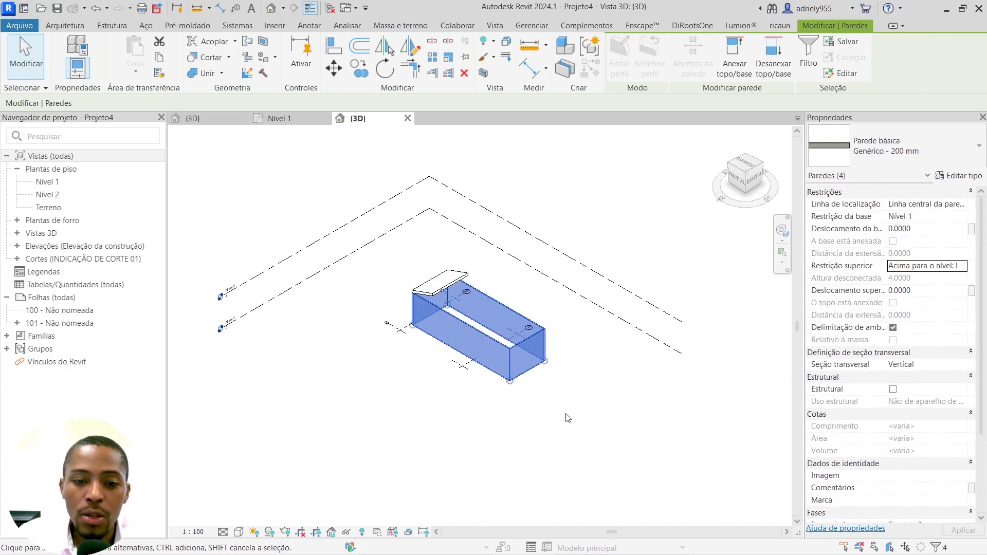
{"action": "left_click", "coordinate": [589, 409]}
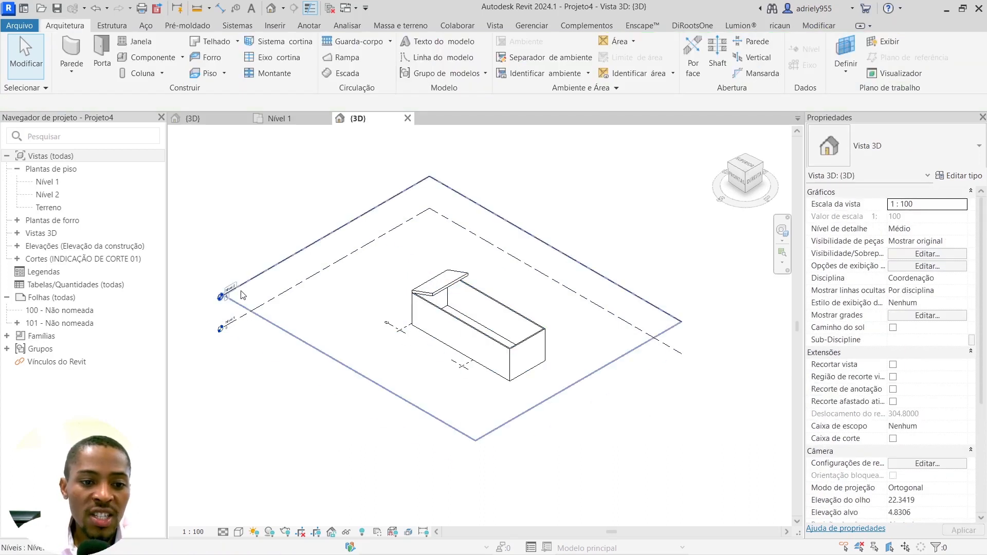
- Set the elevation of level Nível 2 to 3 m
{"action": "left_click", "coordinate": [236, 296]}
{"action": "scroll", "coordinate": [236, 296], "scroll_direction": "up", "scroll_amount": 6}
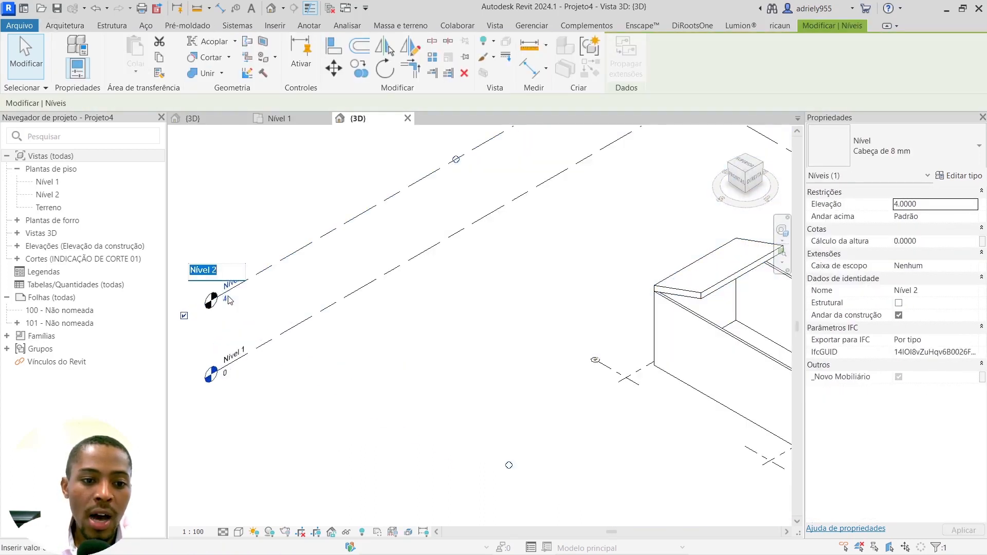
{"action": "type", "text": "3"}
{"action": "key", "text": "Return"}
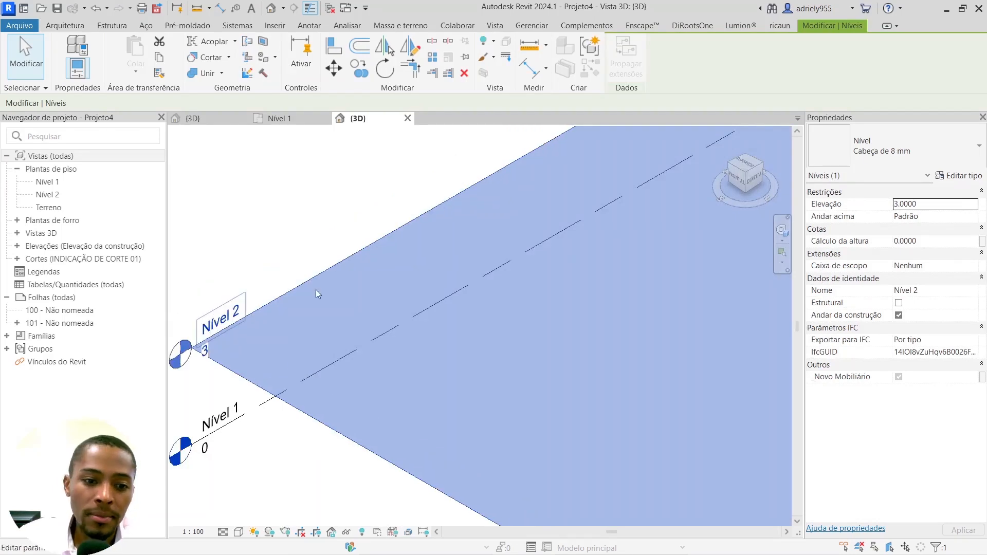
{"action": "scroll", "coordinate": [315, 289], "scroll_direction": "down", "scroll_amount": 6}
{"action": "left_click", "coordinate": [598, 353]}
{"action": "middle_click_drag", "start_coordinate": [652, 388], "coordinate": [555, 301]}
{"action": "scroll", "coordinate": [411, 216], "scroll_direction": "up", "scroll_amount": 3}
{"action": "scroll", "coordinate": [437, 231], "scroll_direction": "down", "scroll_amount": 2}
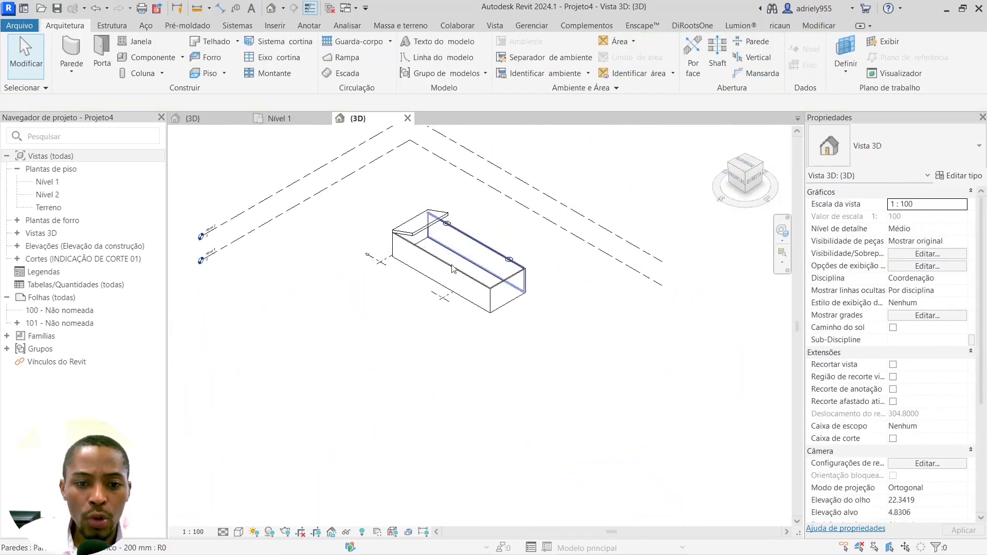
- In the Nível 1 plan, start a footprint roof on Nível 2 and sketch a rectangle between the first reference plane and the bay's midpoint guide, spanning the outer wall faces
{"action": "left_click", "coordinate": [280, 119]}
{"action": "mouse_move", "coordinate": [401, 334]}
{"action": "middle_mouse_down"}
{"action": "mouse_move", "coordinate": [407, 344]}
{"action": "mouse_move", "coordinate": [412, 335]}
{"action": "middle_mouse_up"}
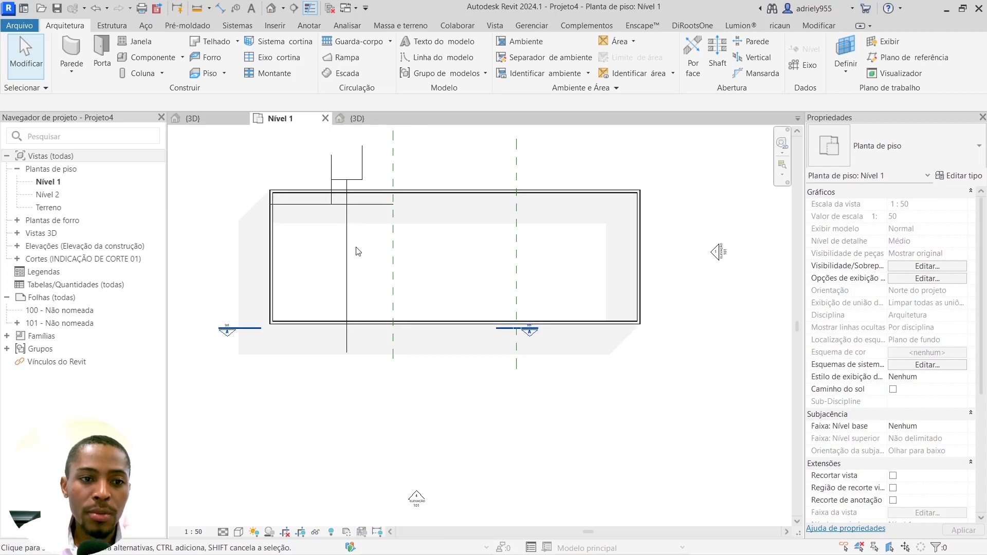
{"action": "left_click", "coordinate": [212, 41]}
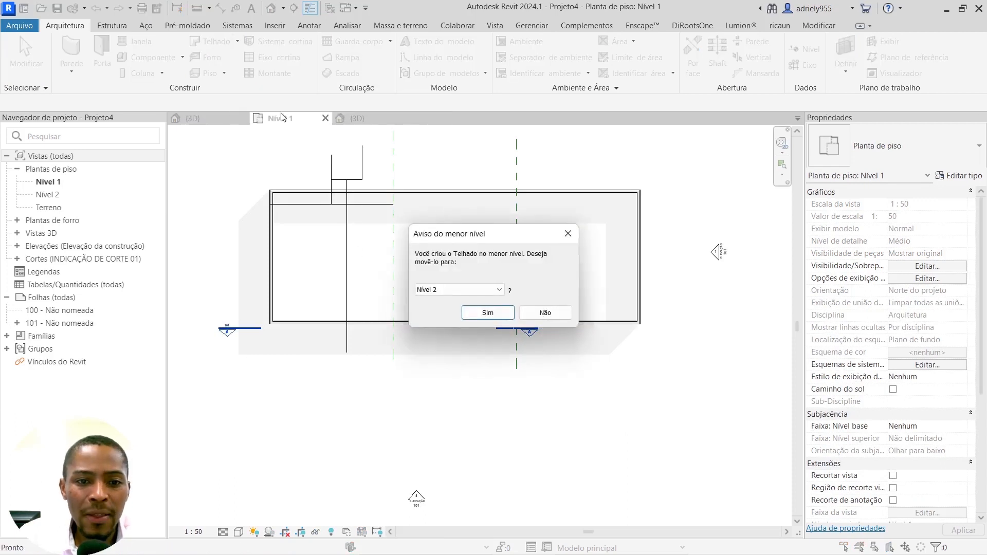
{"action": "left_click", "coordinate": [488, 313]}
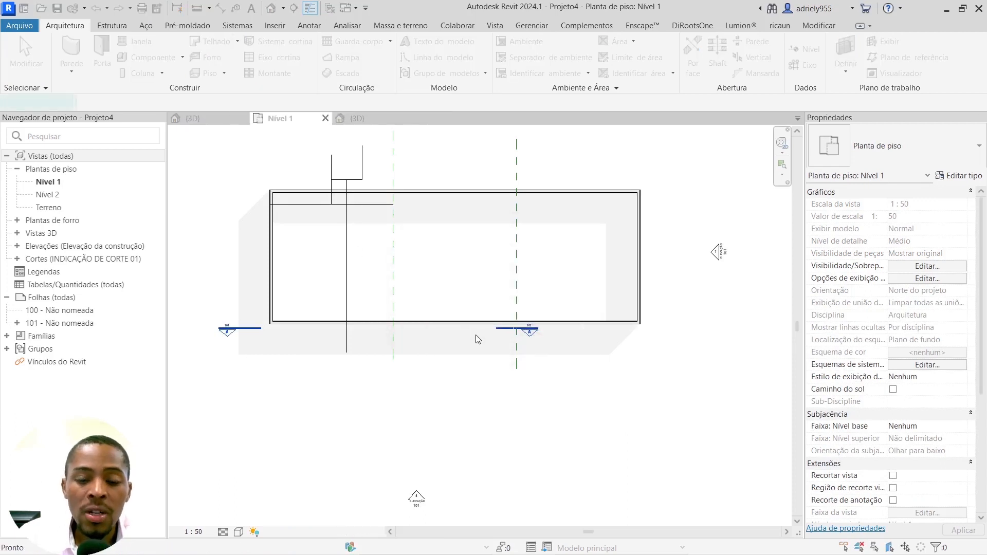
{"action": "left_click", "coordinate": [739, 44]}
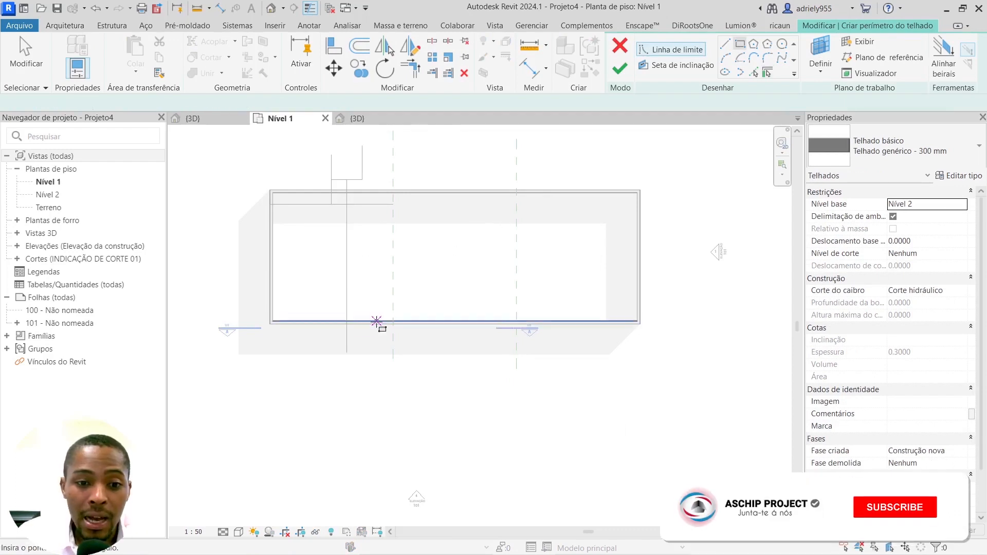
{"action": "scroll", "coordinate": [394, 327], "scroll_direction": "up", "scroll_amount": 3}
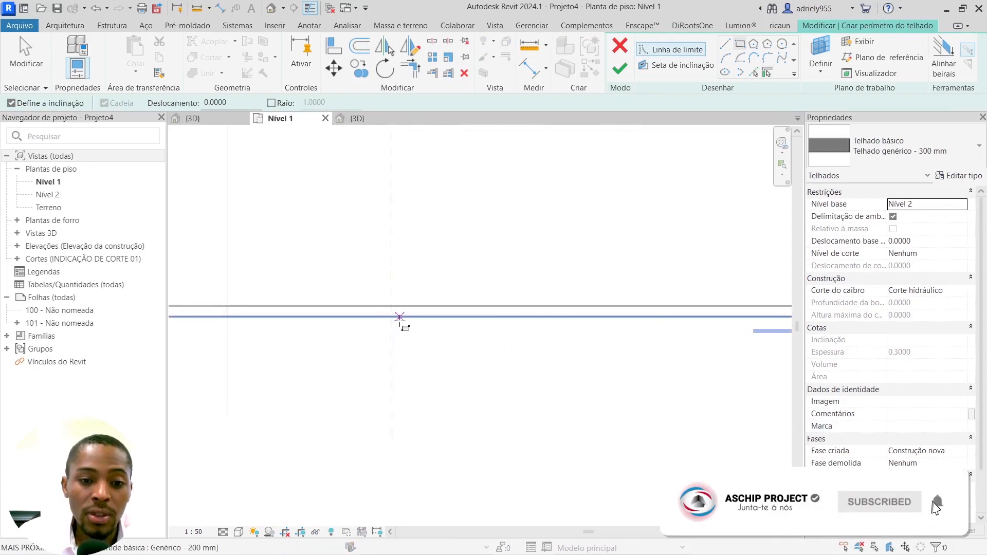
{"action": "left_click", "coordinate": [393, 326]}
{"action": "scroll", "coordinate": [393, 326], "scroll_direction": "down", "scroll_amount": 5}
{"action": "scroll", "coordinate": [375, 276], "scroll_direction": "up", "scroll_amount": 5}
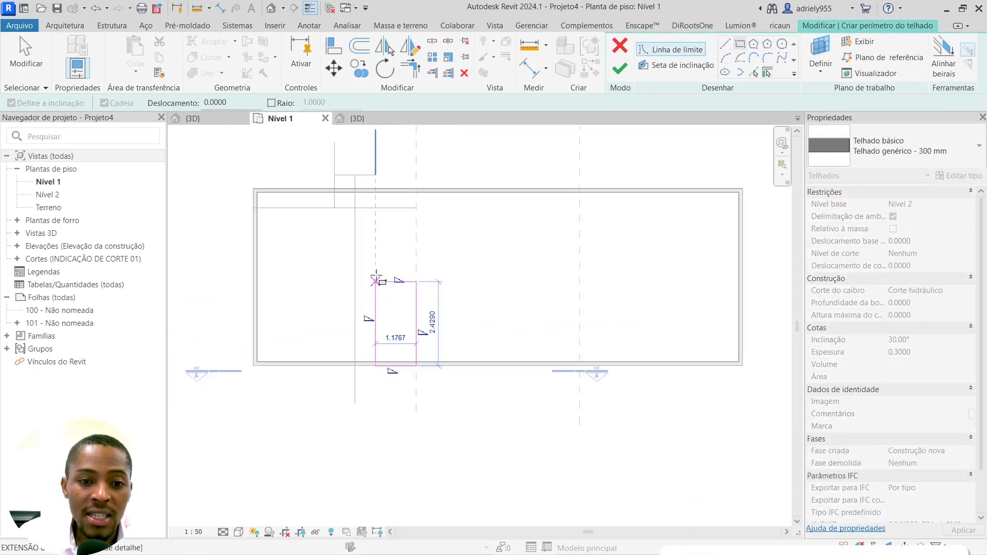
{"action": "left_click", "coordinate": [344, 193]}
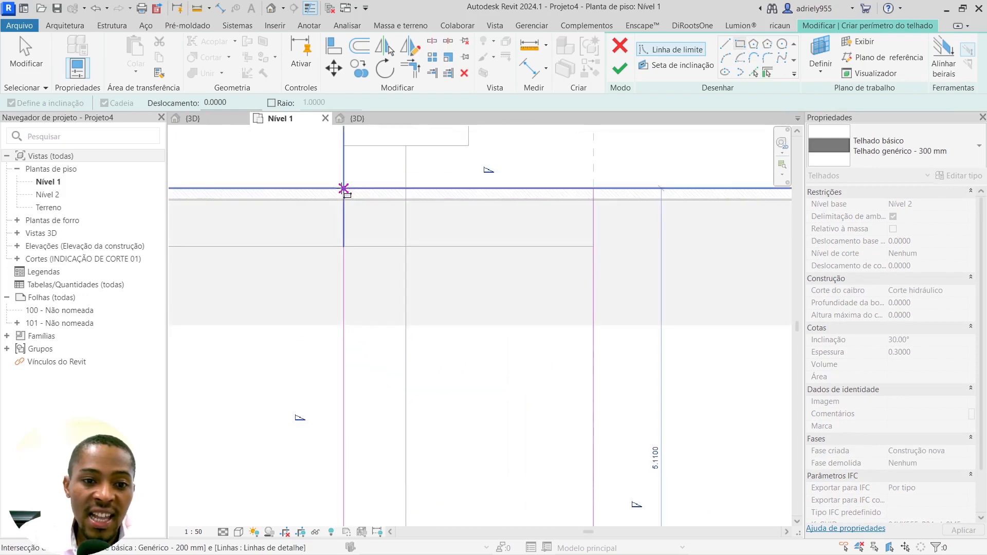
- Select all four lines of the roof sketch and turn off their slope definition
{"action": "scroll", "coordinate": [390, 288], "scroll_direction": "down", "scroll_amount": 5}
{"action": "key", "text": "Escape"}
{"action": "key", "text": "Escape"}
{"action": "left_click_drag", "start_coordinate": [480, 389], "coordinate": [338, 204]}
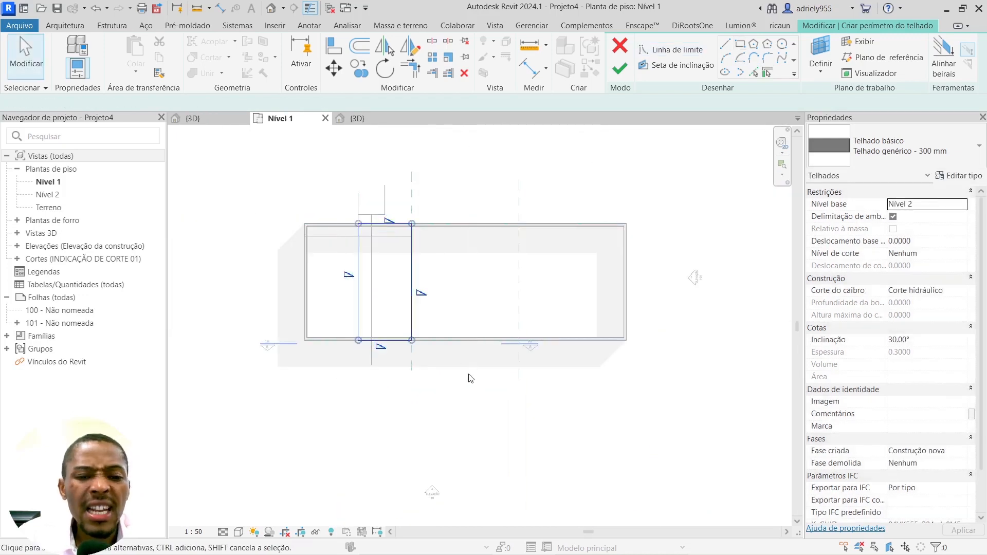
{"action": "left_click", "coordinate": [538, 207]}
- Add a slope arrow from the midpoint of the sketch's right edge to the midpoint of its left edge and finish the roof
{"action": "left_click", "coordinate": [673, 65]}
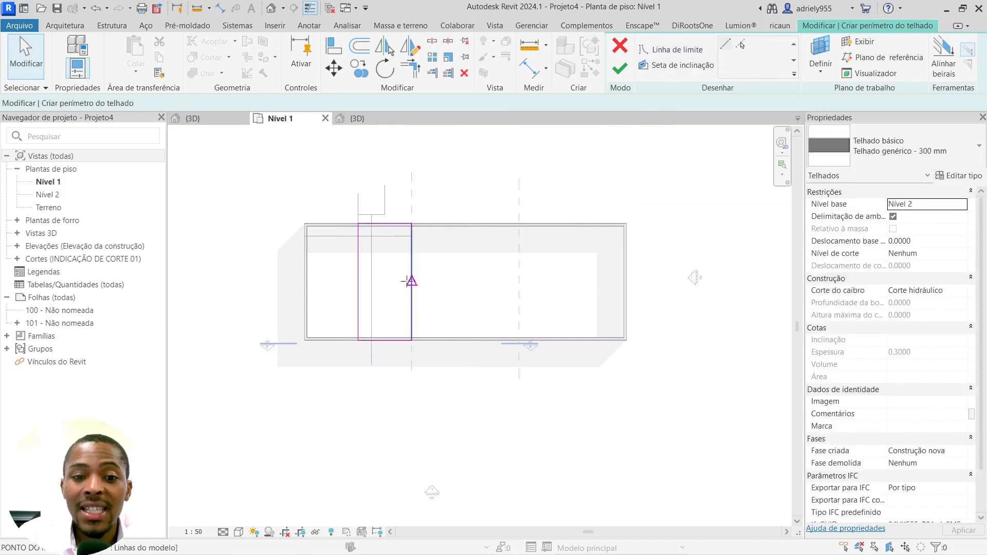
{"action": "left_click", "coordinate": [359, 282]}
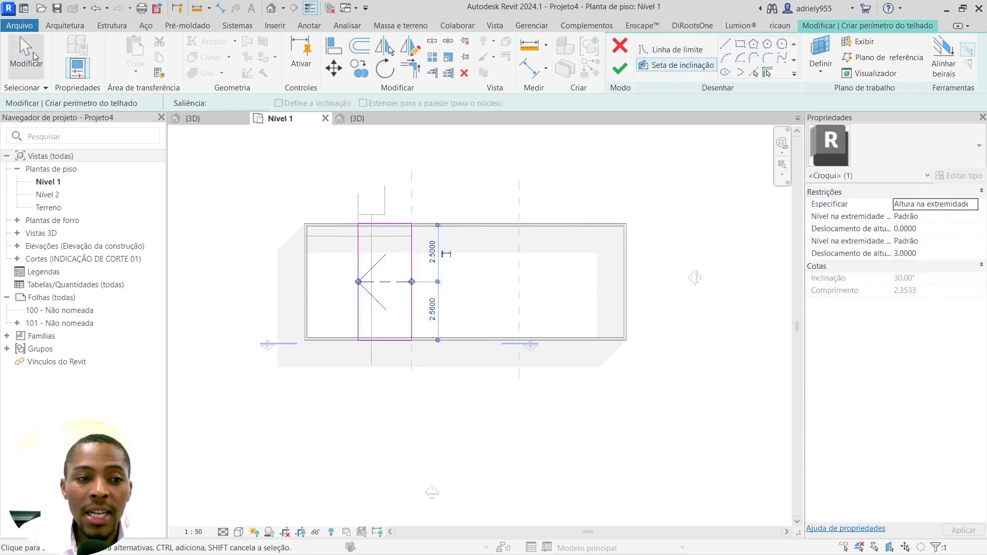
{"action": "left_click", "coordinate": [25, 57]}
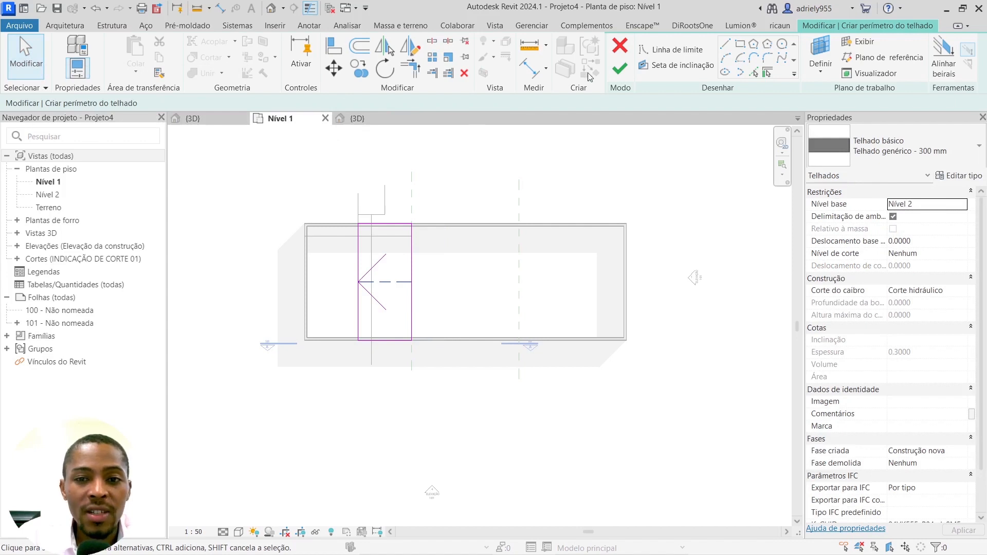
{"action": "left_click", "coordinate": [619, 69]}
- Open the Sul elevation and measure the height from Nível 2 to the underside of the first roof's raised end
{"action": "scroll", "coordinate": [436, 286], "scroll_direction": "down", "scroll_amount": 1}
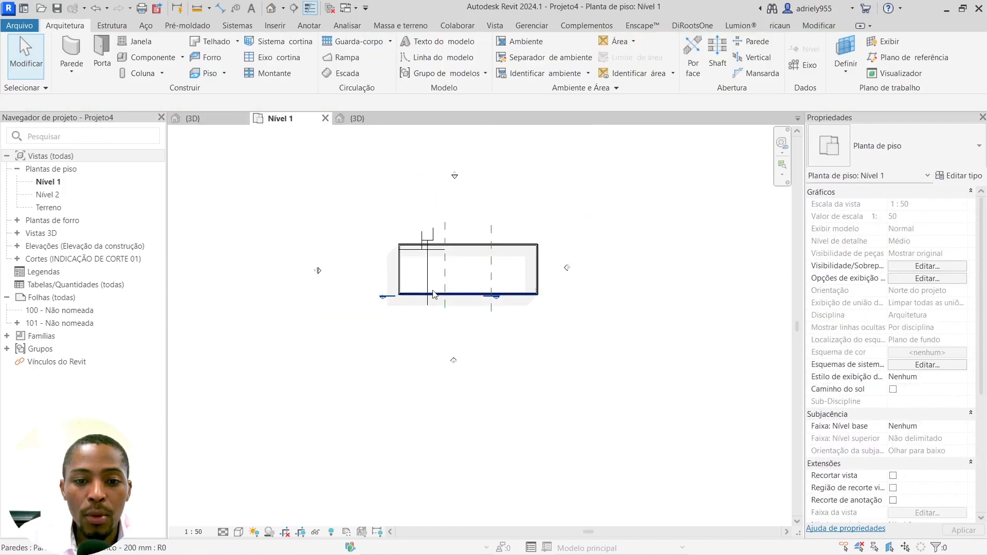
{"action": "scroll", "coordinate": [436, 286], "scroll_direction": "down", "scroll_amount": 2}
{"action": "double_click", "coordinate": [458, 368]}
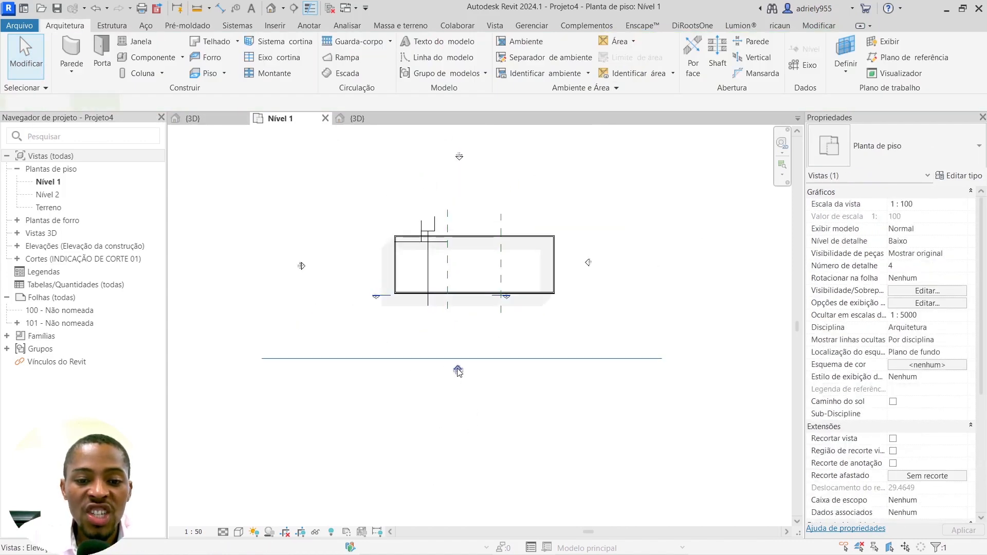
{"action": "scroll", "coordinate": [459, 319], "scroll_direction": "up", "scroll_amount": 5}
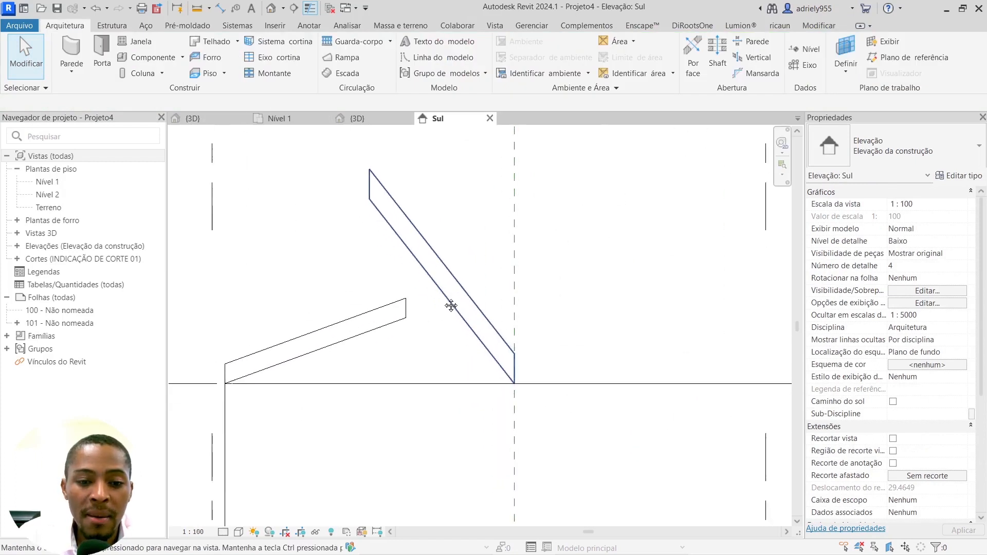
{"action": "scroll", "coordinate": [420, 318], "scroll_direction": "down", "scroll_amount": 3}
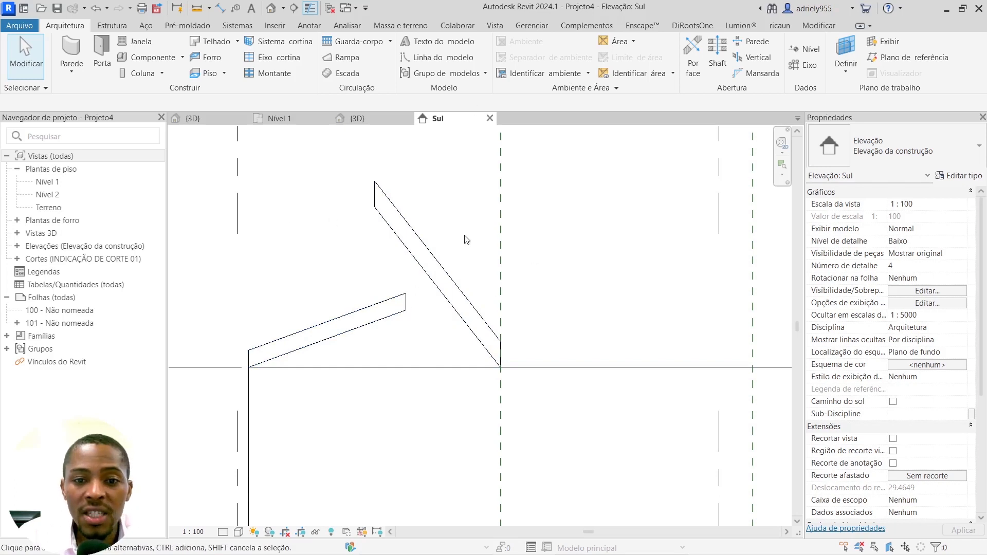
{"action": "left_click", "coordinate": [430, 260]}
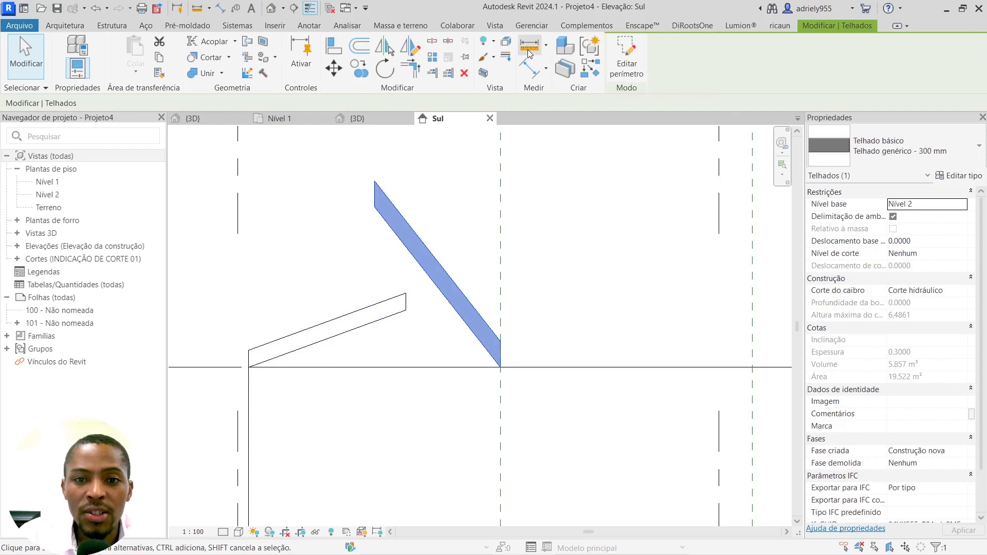
{"action": "left_click", "coordinate": [528, 50]}
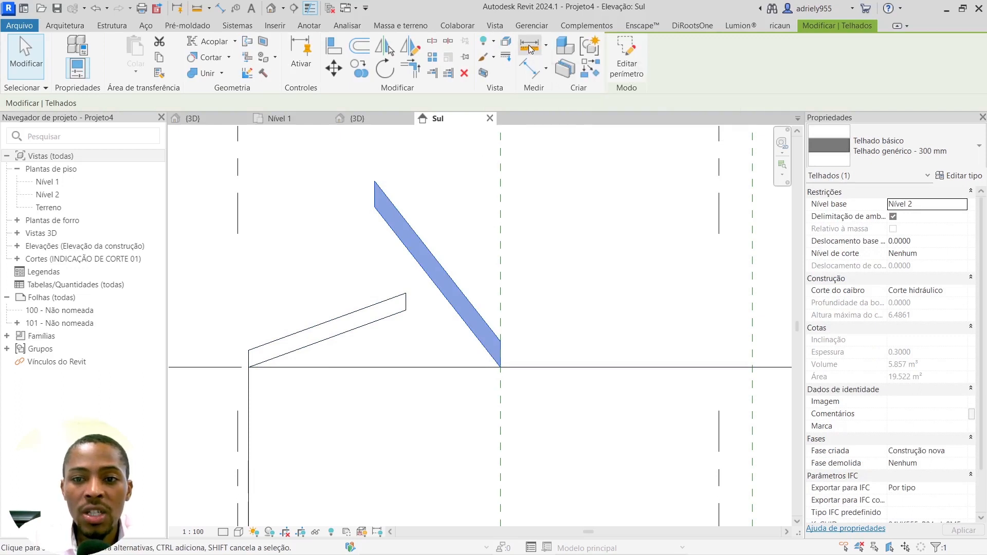
{"action": "scroll", "coordinate": [402, 329], "scroll_direction": "up", "scroll_amount": 3}
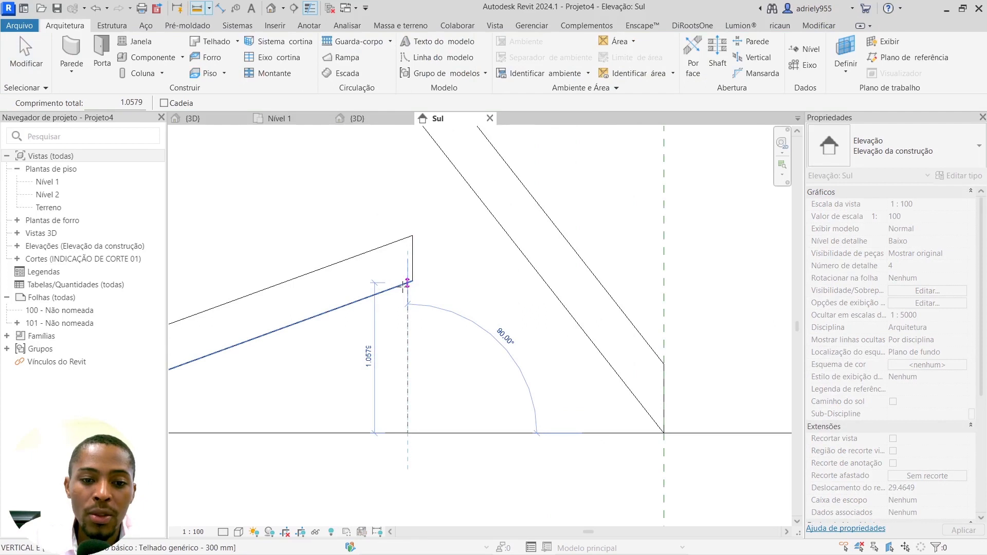
{"action": "left_click", "coordinate": [27, 61]}
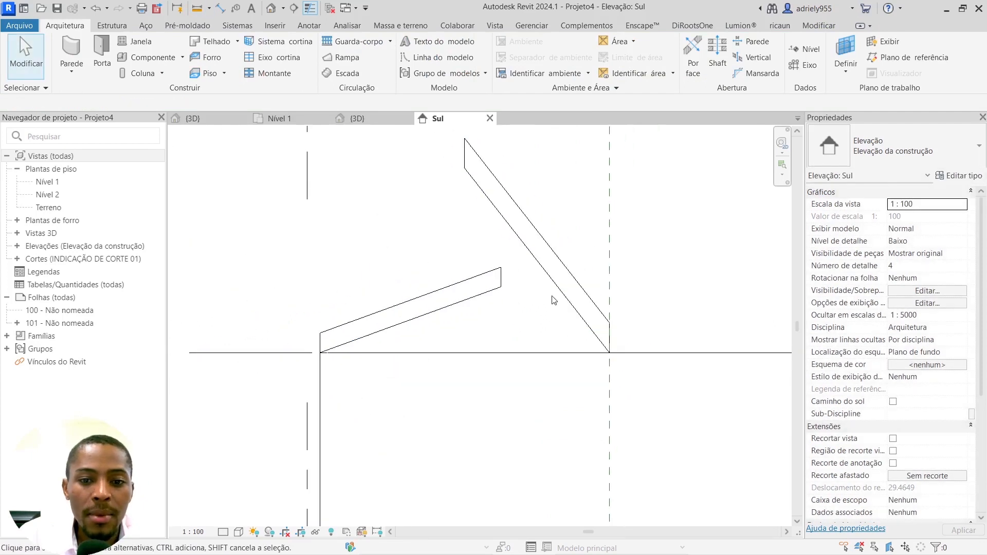
- Edit the new roof's footprint in the Nível 1 plan, set the slope arrow's head height offset to 1.05, and finish in the 3D view
{"action": "left_click", "coordinate": [531, 293]}
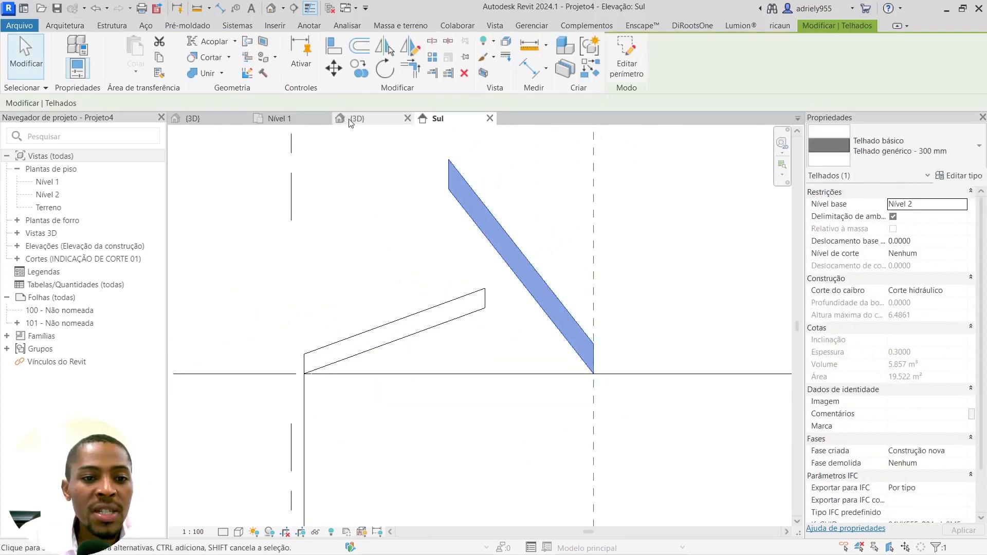
{"action": "left_click", "coordinate": [280, 118]}
{"action": "left_click", "coordinate": [626, 60]}
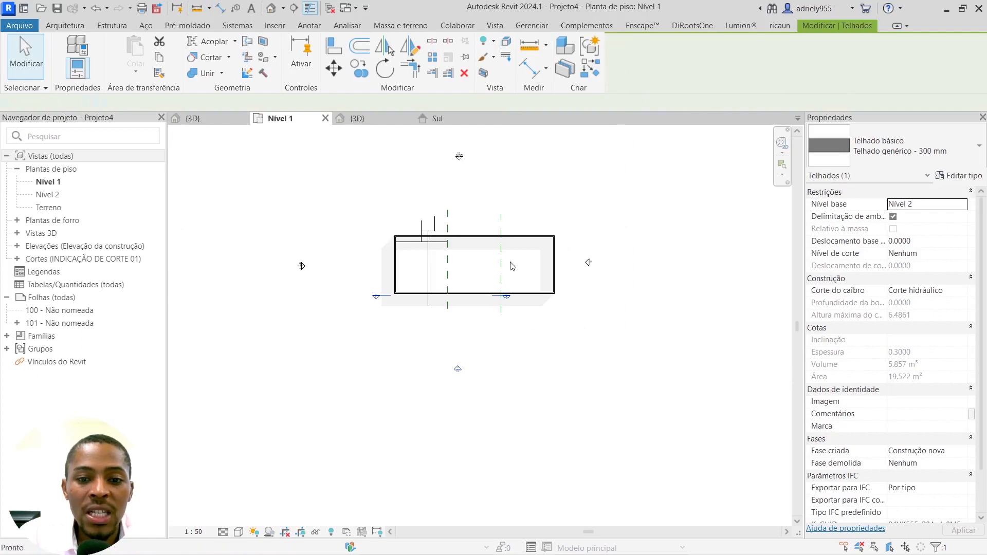
{"action": "scroll", "coordinate": [432, 262], "scroll_direction": "up", "scroll_amount": 5}
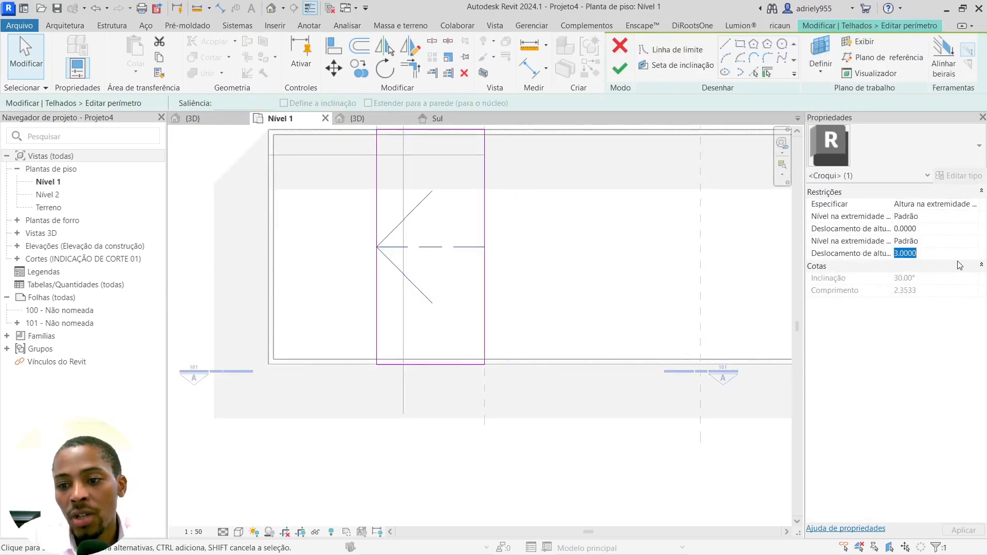
{"action": "type", "text": "1.05"}
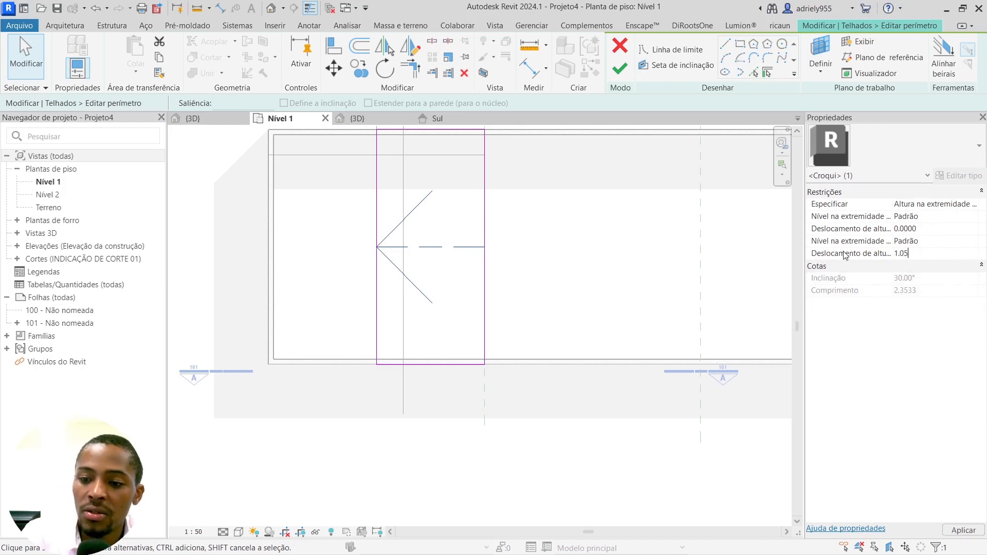
{"action": "left_click", "coordinate": [355, 118]}
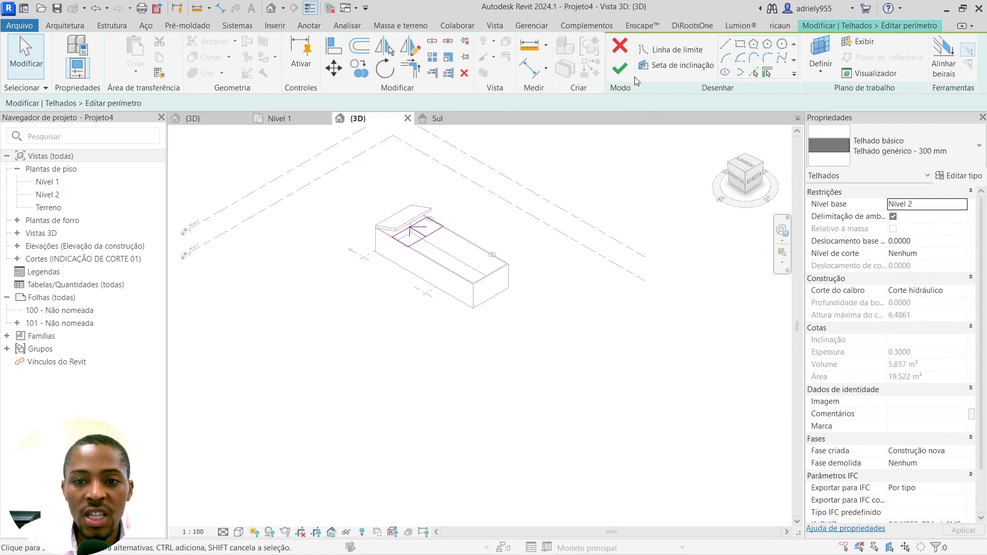
{"action": "left_click", "coordinate": [621, 69]}
{"action": "scroll", "coordinate": [454, 216], "scroll_direction": "up", "scroll_amount": 8}
{"action": "mouse_move", "coordinate": [454, 216]}
{"action": "middle_mouse_down"}
{"action": "mouse_move", "coordinate": [641, 272]}
{"action": "mouse_move", "coordinate": [652, 251]}
{"action": "mouse_move", "coordinate": [642, 240]}
{"action": "middle_mouse_up"}
{"action": "scroll", "coordinate": [639, 232], "scroll_direction": "down", "scroll_amount": 1}
{"action": "scroll", "coordinate": [642, 236], "scroll_direction": "down", "scroll_amount": 1}
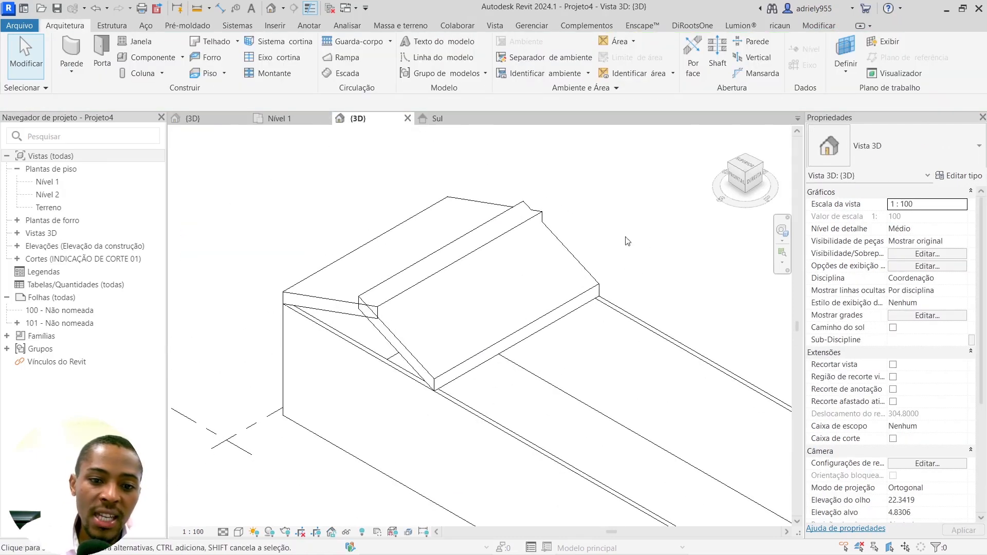
- Edit the steep roof's footprint again, set the slope arrow's head height offset to 0.9, and finish the sketch
{"action": "left_click", "coordinate": [530, 265]}
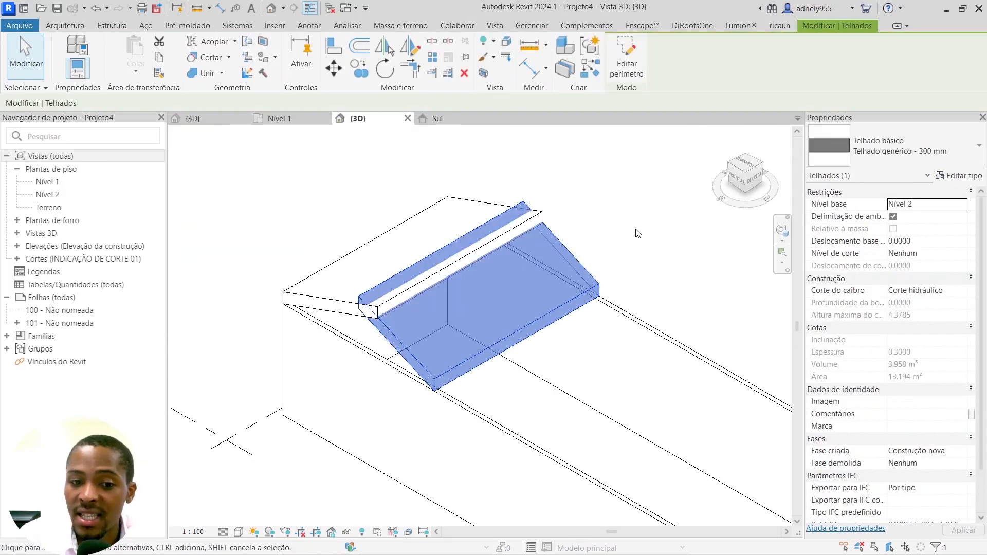
{"action": "scroll", "coordinate": [514, 221], "scroll_direction": "up", "scroll_amount": 2}
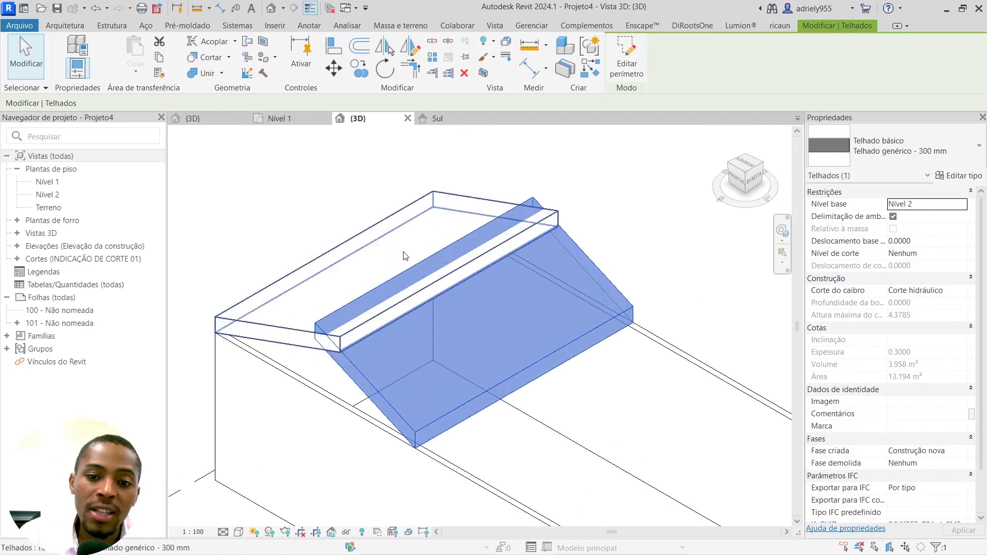
{"action": "scroll", "coordinate": [443, 363], "scroll_direction": "down", "scroll_amount": 3}
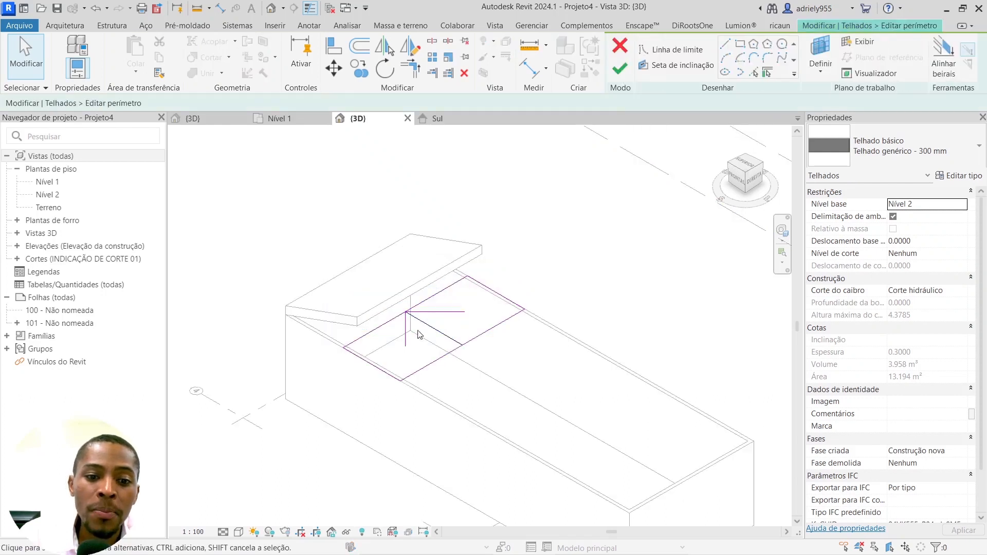
{"action": "left_click", "coordinate": [428, 328]}
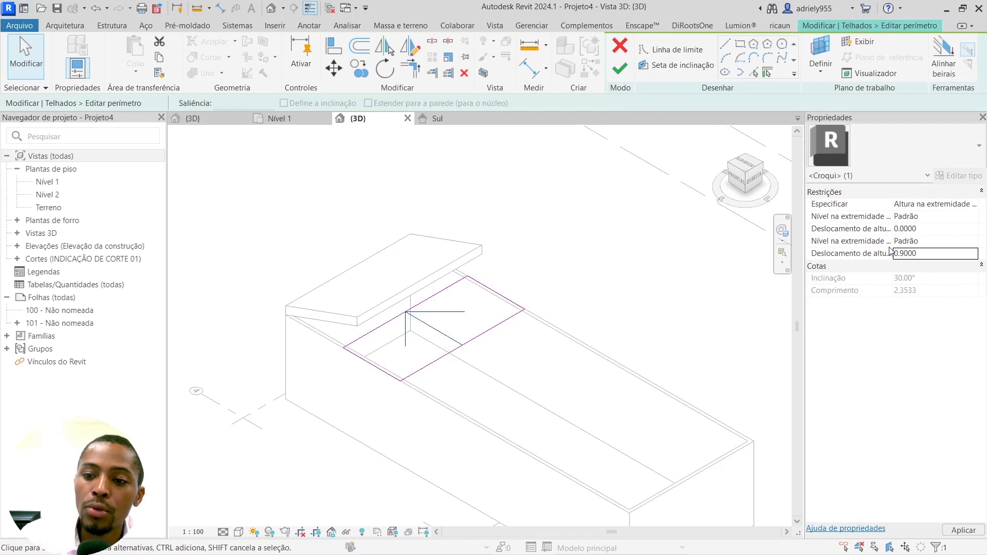
{"action": "left_click", "coordinate": [620, 71]}
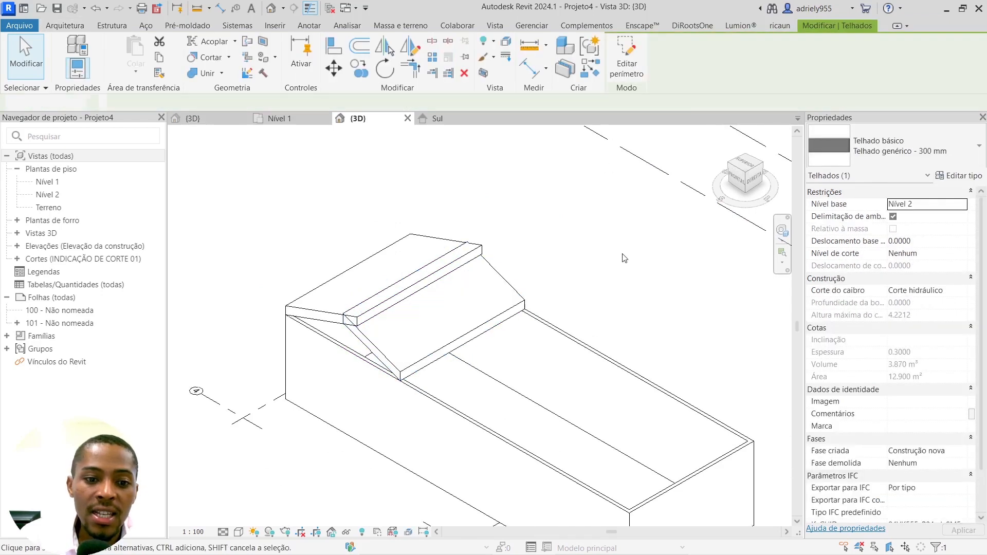
- Change the steep roof's type to the sloped glazing type Vidraça inclinada
{"action": "scroll", "coordinate": [485, 257], "scroll_direction": "up", "scroll_amount": 2}
{"action": "left_click", "coordinate": [495, 281]}
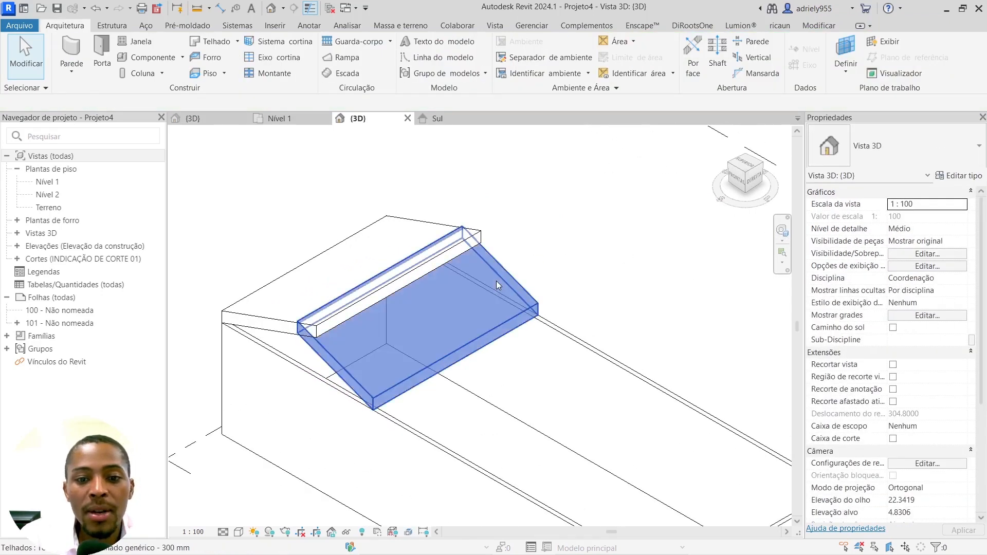
{"action": "left_click", "coordinate": [899, 147]}
{"action": "left_click", "coordinate": [861, 255]}
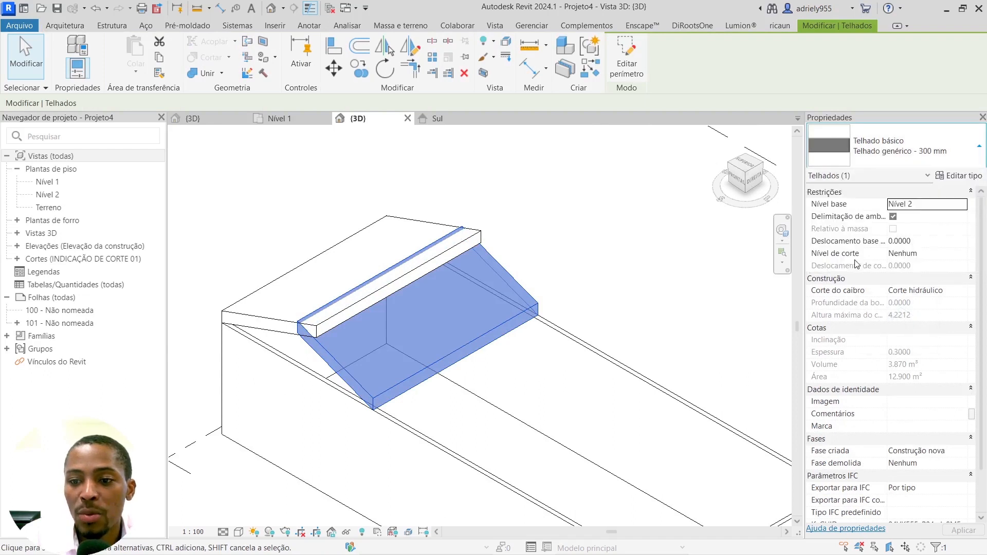
{"action": "left_click", "coordinate": [628, 233]}
{"action": "middle_click_drag", "start_coordinate": [628, 234], "coordinate": [571, 262], "text": "shift"}
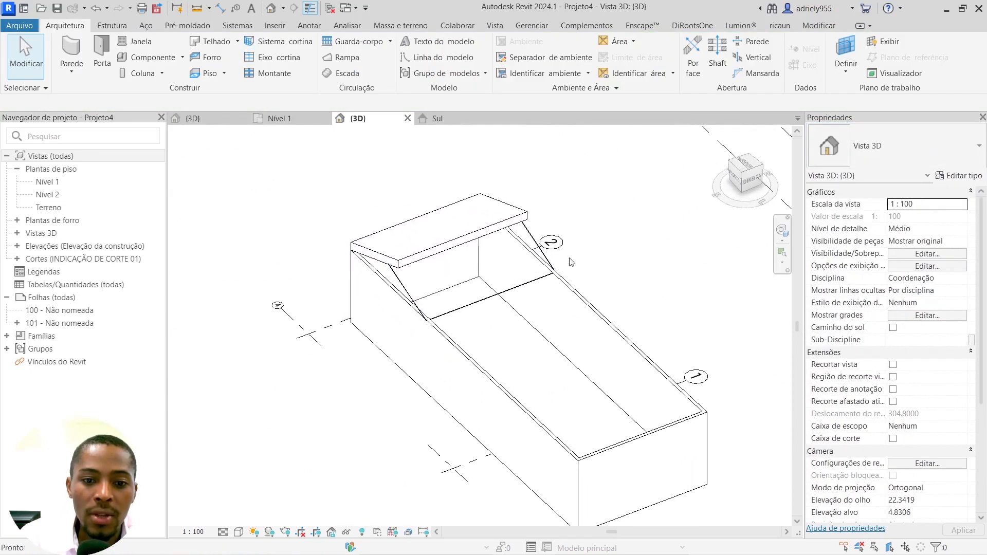
- Inspect the junction between the sloped glazing and the first roof from several angles in 3D
{"action": "scroll", "coordinate": [464, 306], "scroll_direction": "up", "scroll_amount": 2}
{"action": "left_click", "coordinate": [464, 305]}
{"action": "left_click", "coordinate": [656, 238]}
{"action": "left_click", "coordinate": [592, 251]}
{"action": "scroll", "coordinate": [479, 283], "scroll_direction": "down", "scroll_amount": 2}
{"action": "middle_click_drag", "start_coordinate": [434, 350], "coordinate": [381, 406], "text": "shift"}
{"action": "left_click", "coordinate": [530, 280]}
{"action": "middle_click_drag", "start_coordinate": [570, 337], "coordinate": [348, 249], "text": "shift"}
{"action": "scroll", "coordinate": [501, 324], "scroll_direction": "up", "scroll_amount": 3}
{"action": "middle_click_drag", "start_coordinate": [507, 326], "coordinate": [509, 360], "text": "shift"}
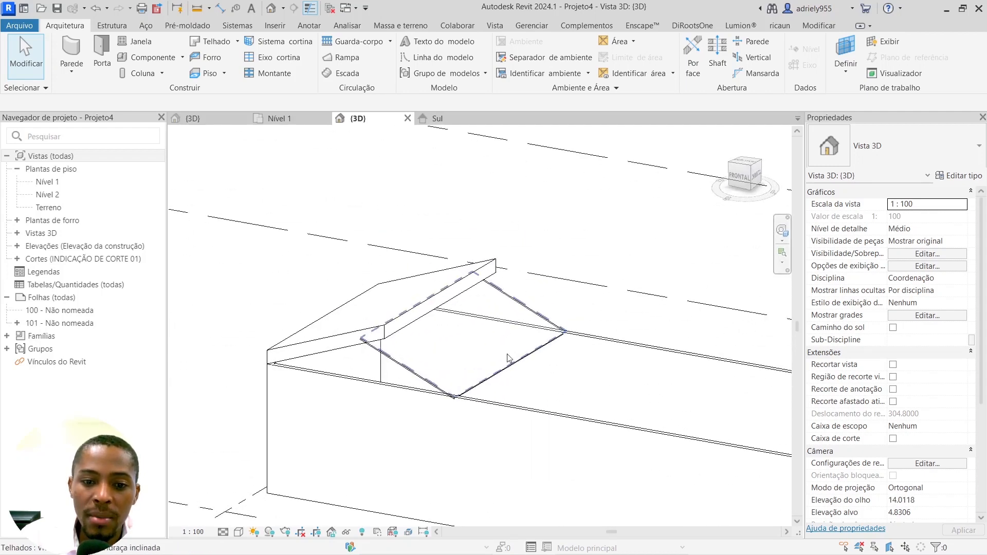
- Edit the sloped glazing's footprint, raise the slope arrow's head height offset, and finish the sketch
{"action": "left_click", "coordinate": [468, 323]}
{"action": "left_click", "coordinate": [622, 65]}
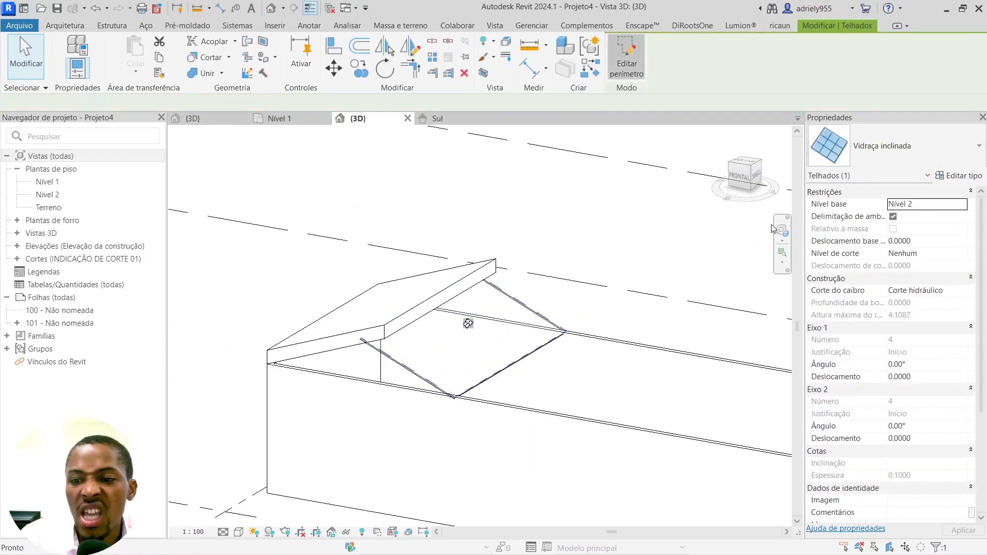
{"action": "left_click", "coordinate": [463, 355]}
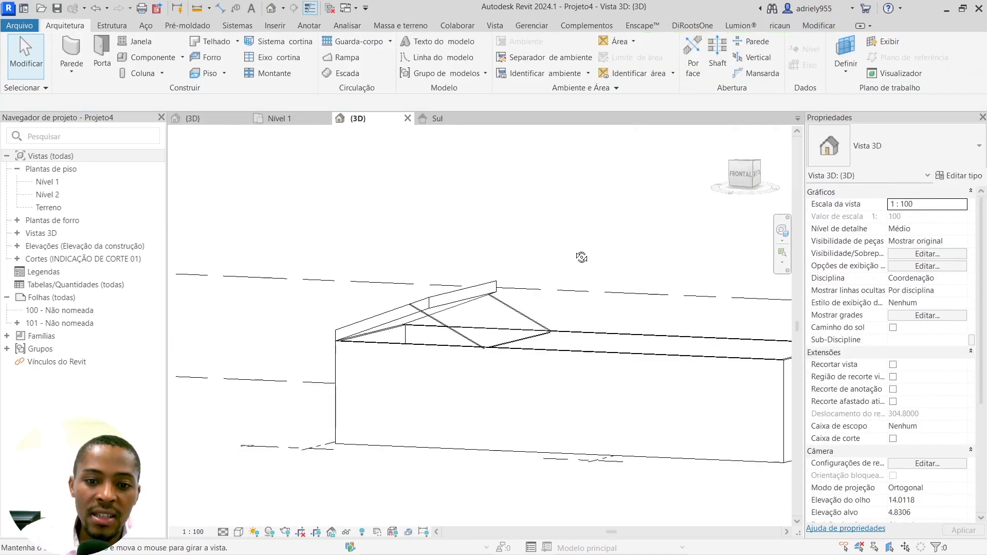
{"action": "mouse_move", "coordinate": [582, 256]}
{"action": "middle_mouse_down", "text": "shift"}
{"action": "mouse_move", "coordinate": [643, 260]}
{"action": "mouse_move", "coordinate": [639, 248]}
{"action": "mouse_move", "coordinate": [587, 264]}
{"action": "mouse_move", "coordinate": [653, 284]}
{"action": "mouse_move", "coordinate": [514, 344]}
{"action": "middle_mouse_up", "text": "shift"}
- In the Nível 1 plan, edit the glazing's footprint, move its left edge inward to 2.6 m from the outer wall, and finish
{"action": "left_click", "coordinate": [513, 347]}
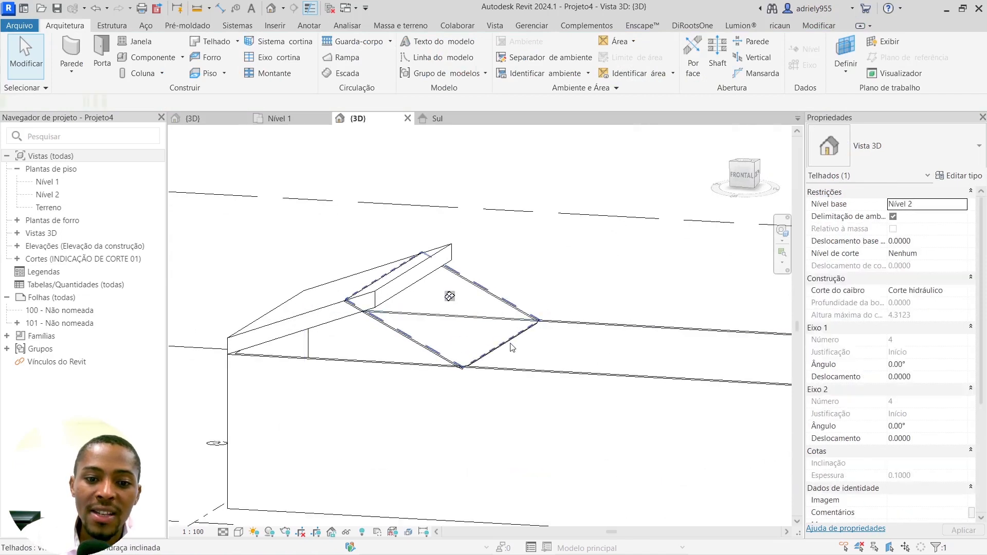
{"action": "left_click", "coordinate": [623, 57]}
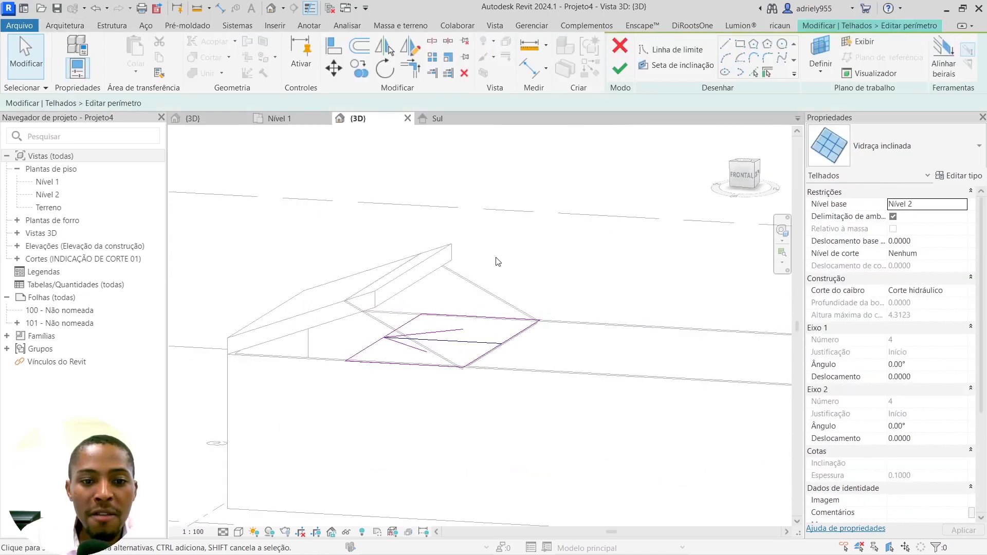
{"action": "left_click", "coordinate": [276, 119]}
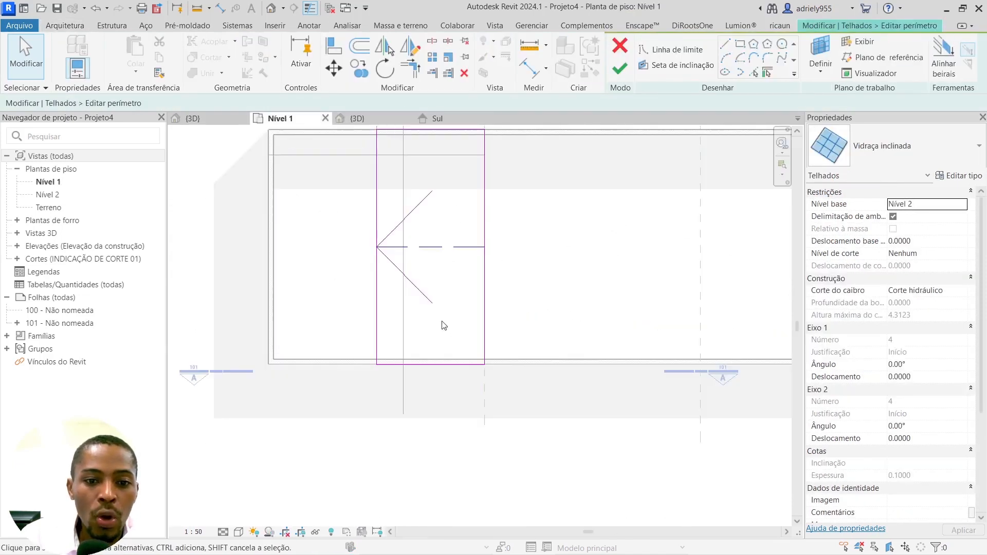
{"action": "left_click", "coordinate": [377, 279]}
{"action": "scroll", "coordinate": [386, 292], "scroll_direction": "up", "scroll_amount": 1}
{"action": "left_click_drag", "start_coordinate": [382, 294], "coordinate": [392, 297]}
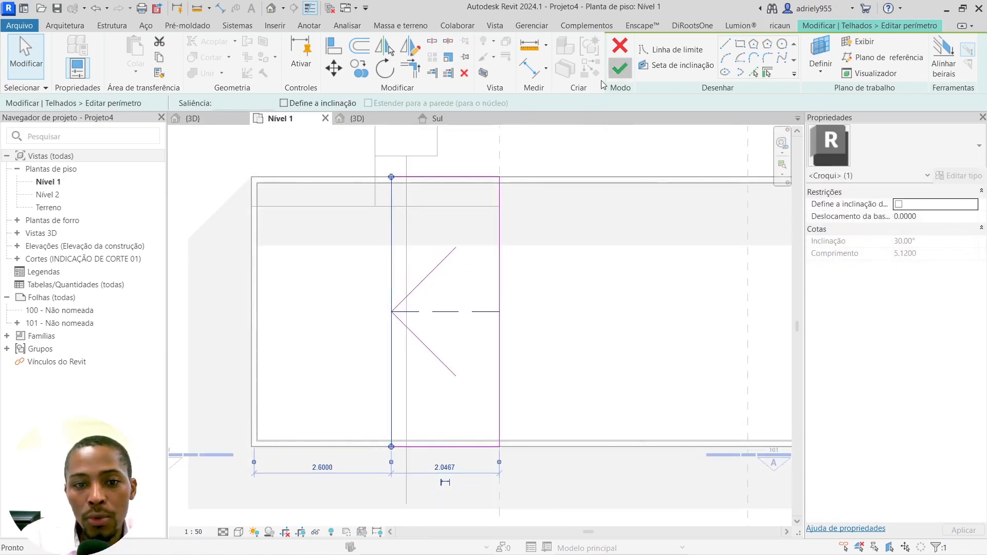
{"action": "left_click", "coordinate": [619, 70]}
- Set the grid layout of both axes in the sloped glazing type Vidraça inclinada to Distância fixa
{"action": "left_click", "coordinate": [362, 119]}
{"action": "left_click", "coordinate": [576, 249]}
{"action": "middle_click_drag", "start_coordinate": [576, 249], "coordinate": [515, 268], "text": "shift"}
{"action": "left_click", "coordinate": [473, 277]}
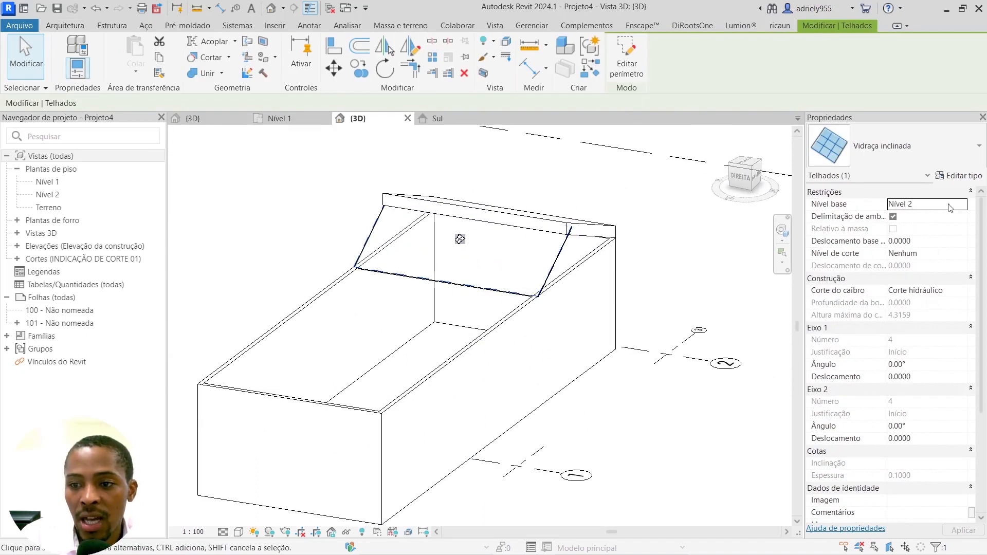
{"action": "left_click", "coordinate": [959, 177]}
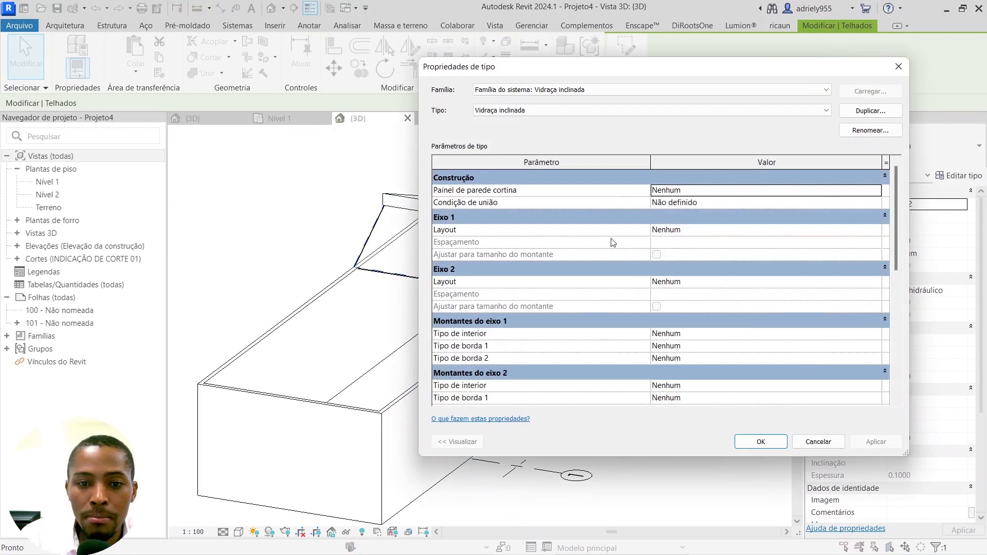
{"action": "left_click", "coordinate": [876, 230]}
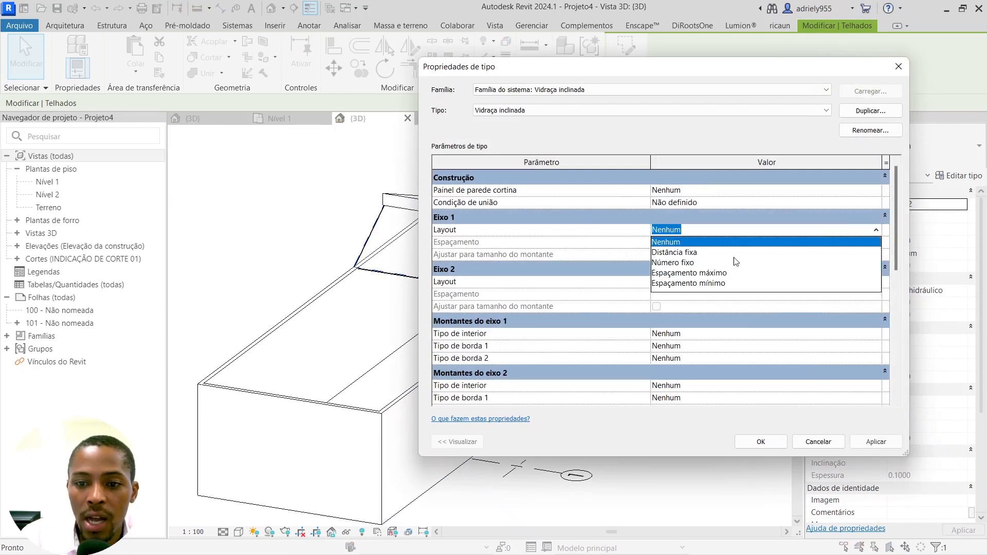
{"action": "left_click", "coordinate": [689, 252]}
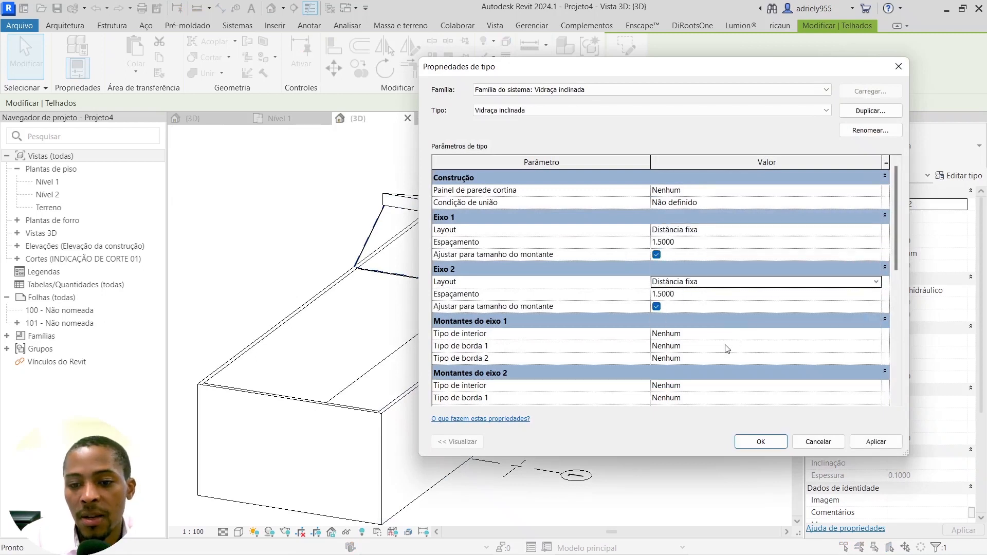
- Assign Montante retangular : 50mm x 150mm to the axis 1 interior, border 1 and border 2 mullions
{"action": "left_click", "coordinate": [862, 334]}
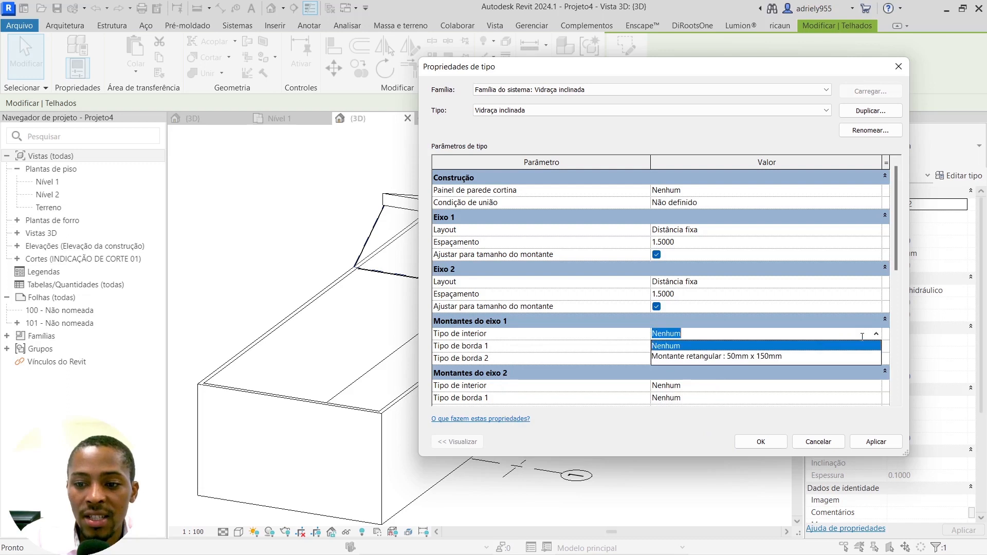
{"action": "left_click", "coordinate": [741, 356]}
{"action": "left_click", "coordinate": [876, 346]}
{"action": "left_click", "coordinate": [786, 367]}
{"action": "left_click", "coordinate": [875, 359]}
{"action": "left_click", "coordinate": [810, 380]}
- Assign Montante retangular : 50mm x 150mm to all three axis 2 mullion types and accept the type changes
{"action": "scroll", "coordinate": [867, 345], "scroll_direction": "down", "scroll_amount": 1}
{"action": "left_click", "coordinate": [874, 333]}
{"action": "left_click", "coordinate": [851, 355]}
{"action": "left_click", "coordinate": [877, 345]}
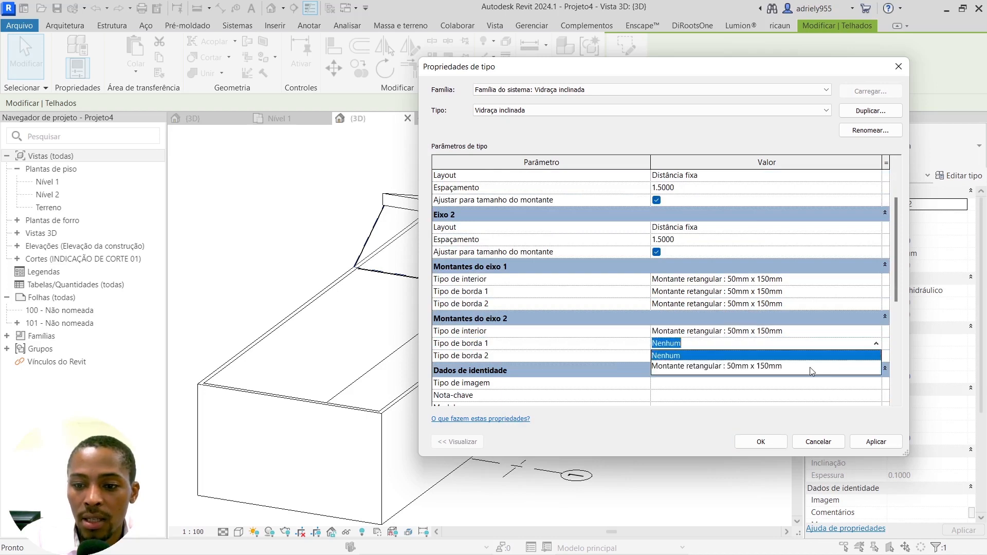
{"action": "left_click", "coordinate": [768, 369]}
{"action": "left_click", "coordinate": [876, 356]}
{"action": "left_click", "coordinate": [751, 379]}
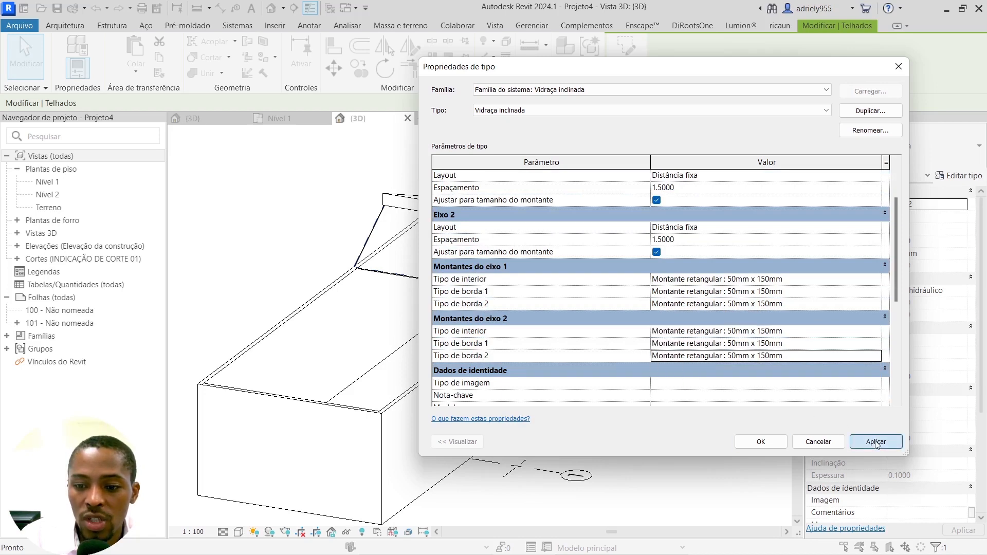
{"action": "left_click", "coordinate": [761, 442]}
{"action": "key", "text": "Escape"}
- Set the 3D view's visual style to Sombreado
{"action": "middle_click_drag", "start_coordinate": [566, 360], "coordinate": [529, 368], "text": "shift"}
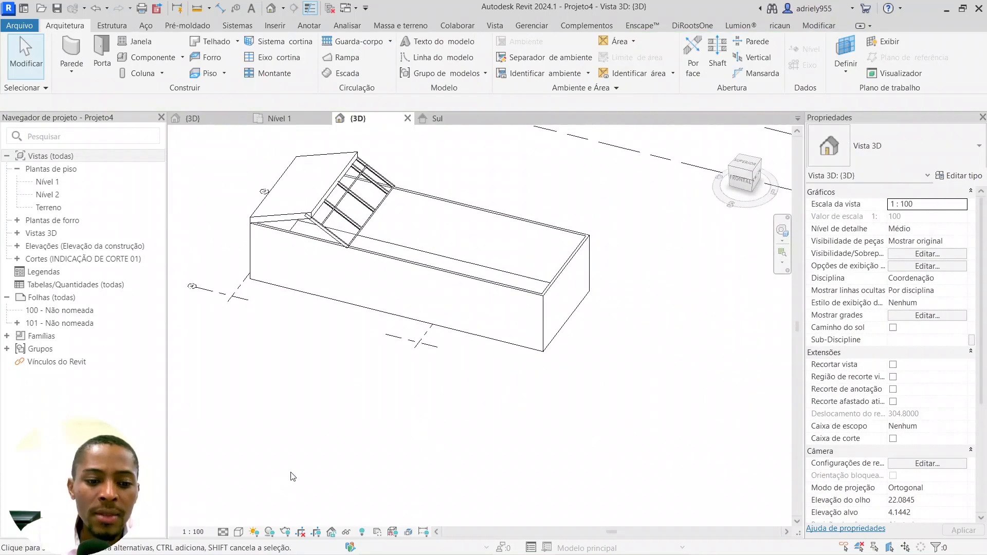
{"action": "left_click", "coordinate": [239, 531]}
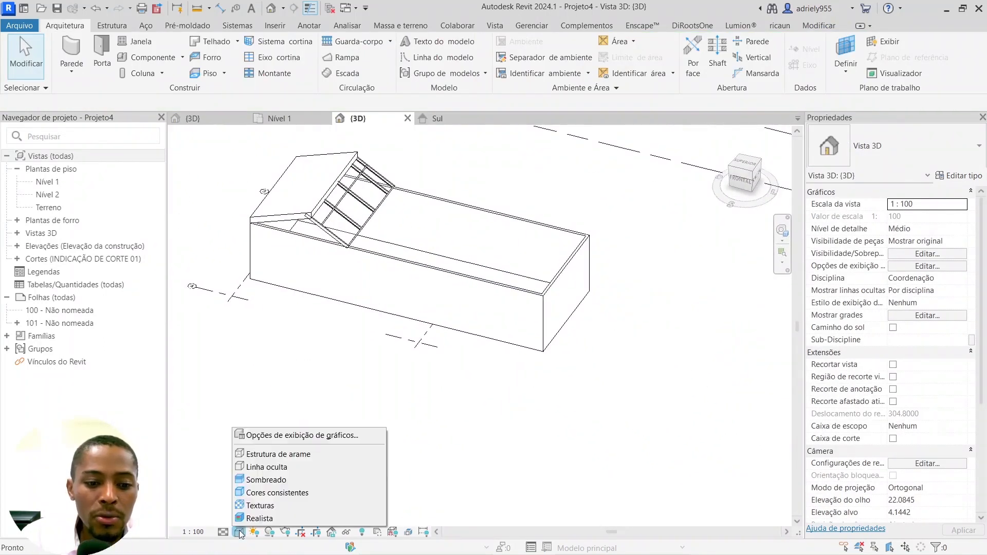
{"action": "left_click", "coordinate": [273, 484]}
{"action": "middle_click_drag", "start_coordinate": [349, 467], "coordinate": [470, 310], "text": "shift"}
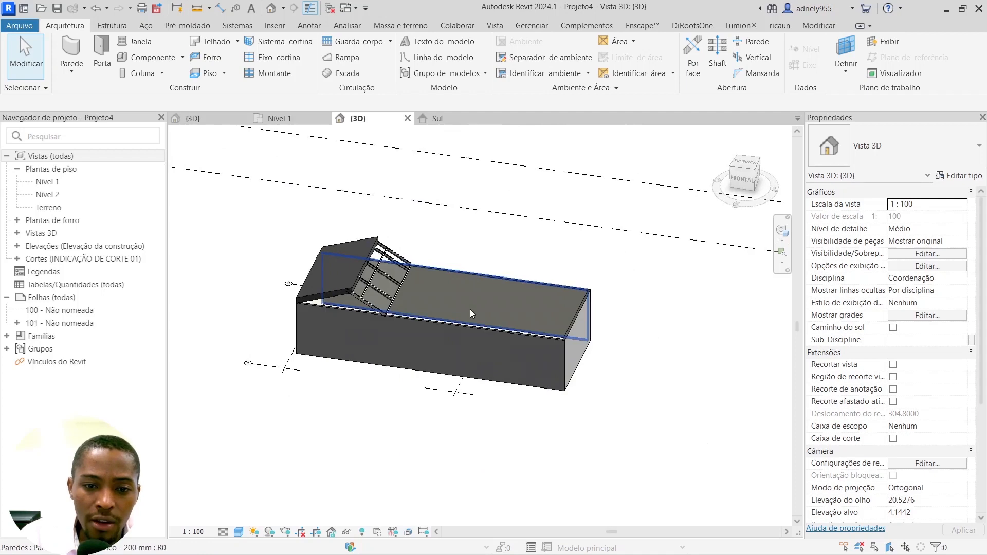
- Attach the tops of the two long walls to the first sloped roof
{"action": "left_click", "coordinate": [467, 312]}
{"action": "left_click", "coordinate": [377, 347], "text": "ctrl"}
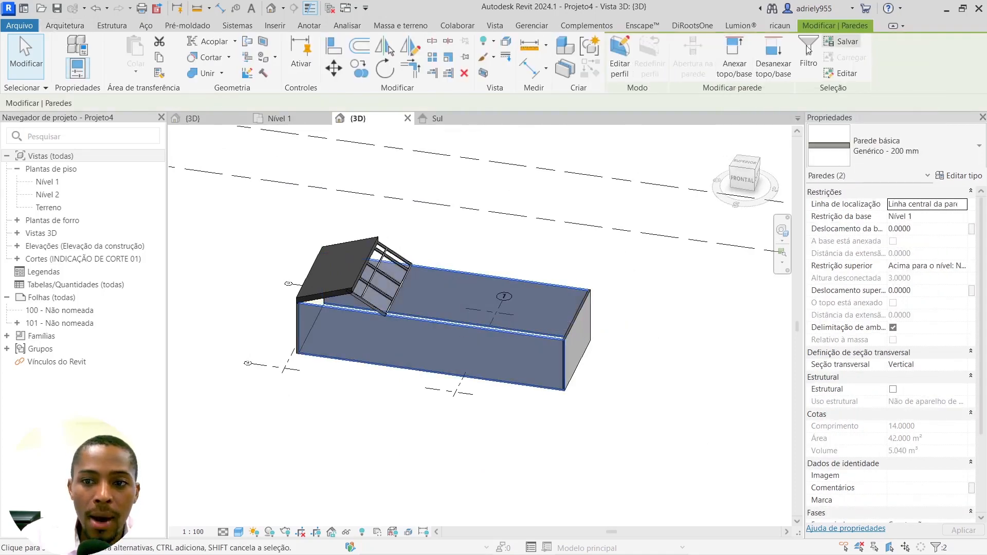
{"action": "left_click", "coordinate": [735, 59]}
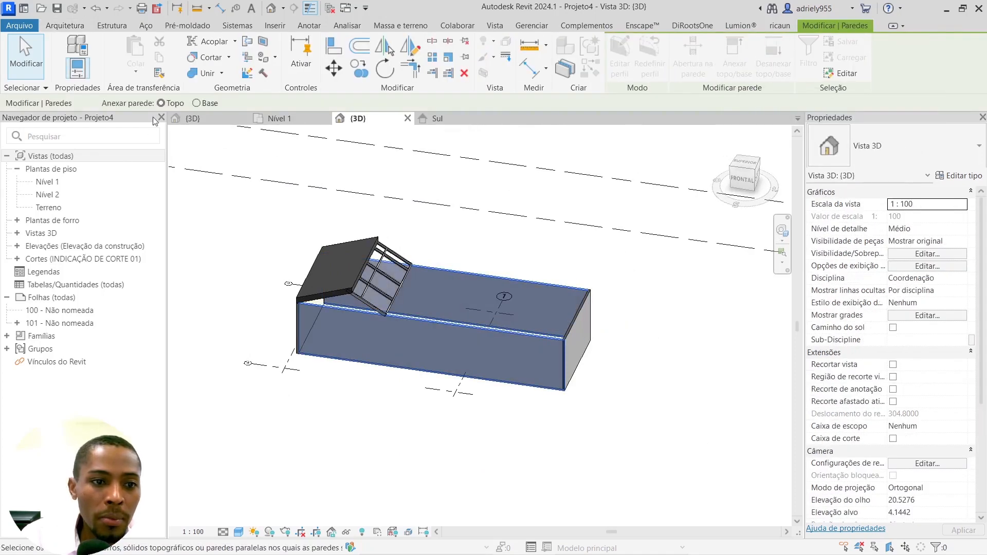
{"action": "left_click", "coordinate": [359, 251]}
- Try to attach the tops of the two long walls to the sloped glazing
{"action": "left_click", "coordinate": [735, 59]}
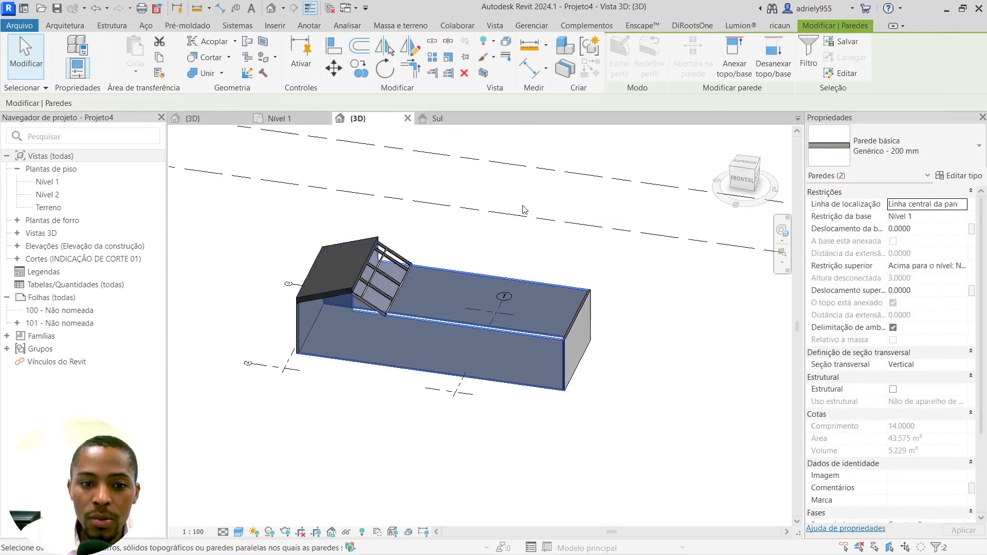
{"action": "left_click", "coordinate": [404, 288]}
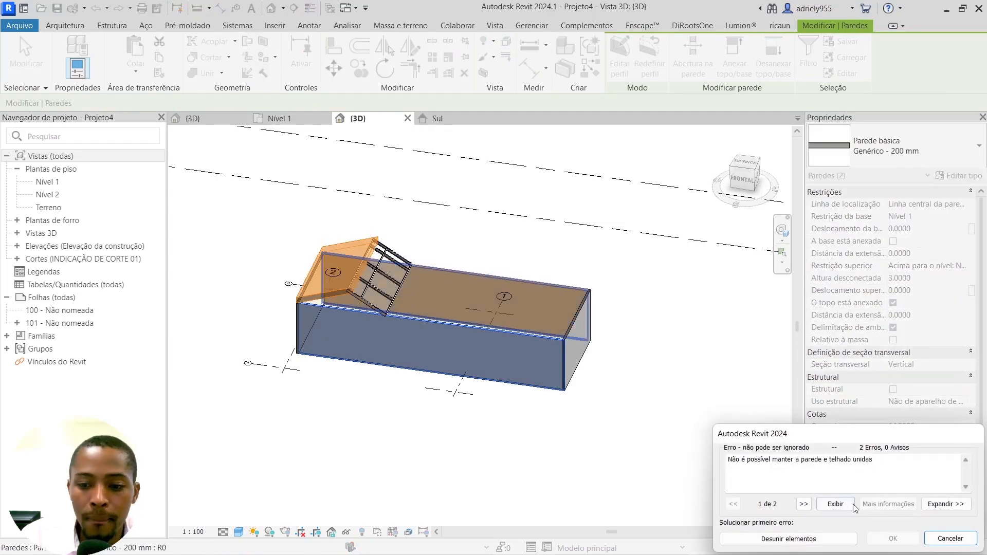
{"action": "middle_click_drag", "start_coordinate": [636, 445], "coordinate": [615, 423], "text": "shift"}
{"action": "scroll", "coordinate": [395, 261], "scroll_direction": "up", "scroll_amount": 5}
{"action": "middle_click_drag", "start_coordinate": [395, 267], "coordinate": [432, 268], "text": "shift"}
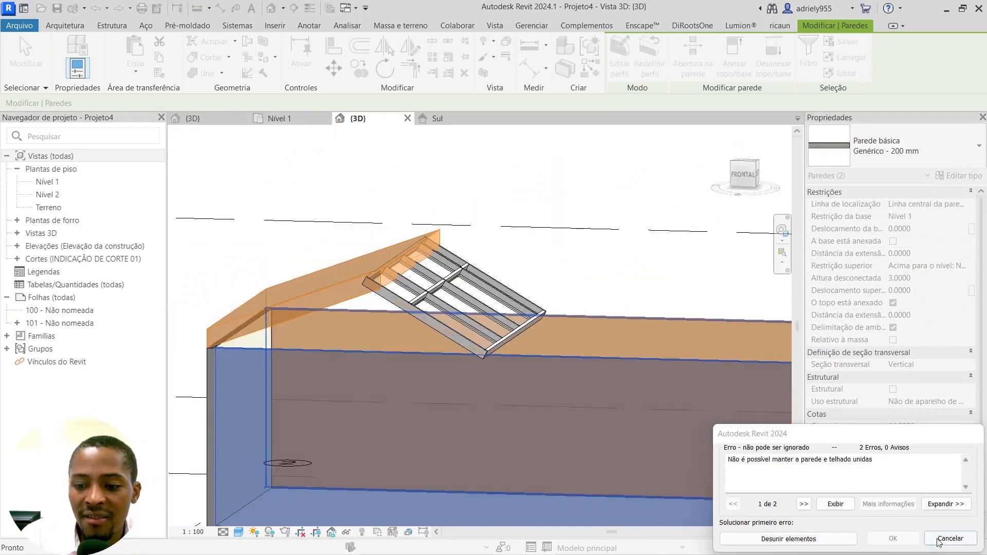
{"action": "left_click", "coordinate": [943, 539]}
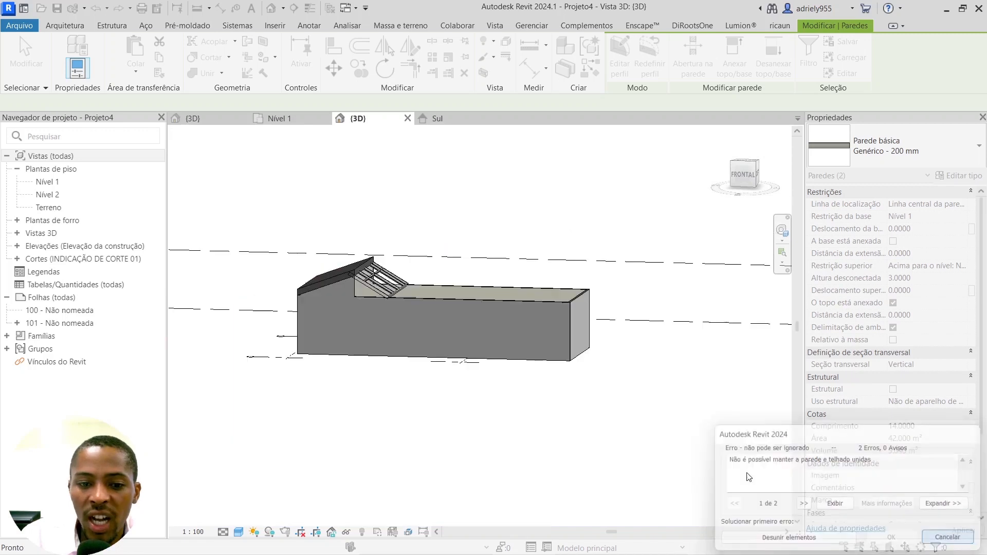
- Open the sloped glazing's footprint sketch for editing and show it in the Nível 2 plan
{"action": "scroll", "coordinate": [478, 267], "scroll_direction": "down", "scroll_amount": 1}
{"action": "middle_click_drag", "start_coordinate": [463, 266], "coordinate": [477, 331], "text": "shift"}
{"action": "scroll", "coordinate": [426, 272], "scroll_direction": "up", "scroll_amount": 4}
{"action": "scroll", "coordinate": [411, 311], "scroll_direction": "up", "scroll_amount": 3}
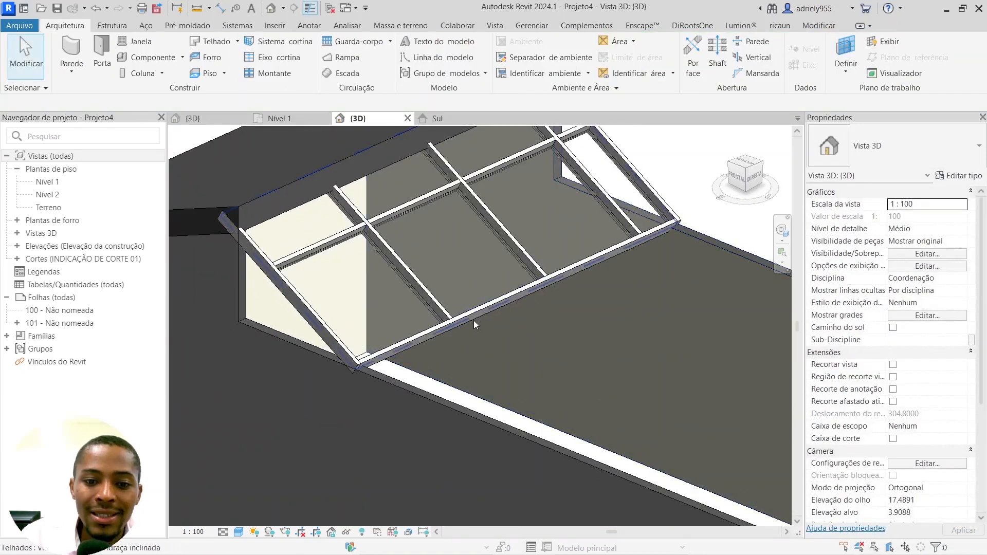
{"action": "left_click", "coordinate": [474, 319]}
{"action": "scroll", "coordinate": [465, 336], "scroll_direction": "down", "scroll_amount": 2}
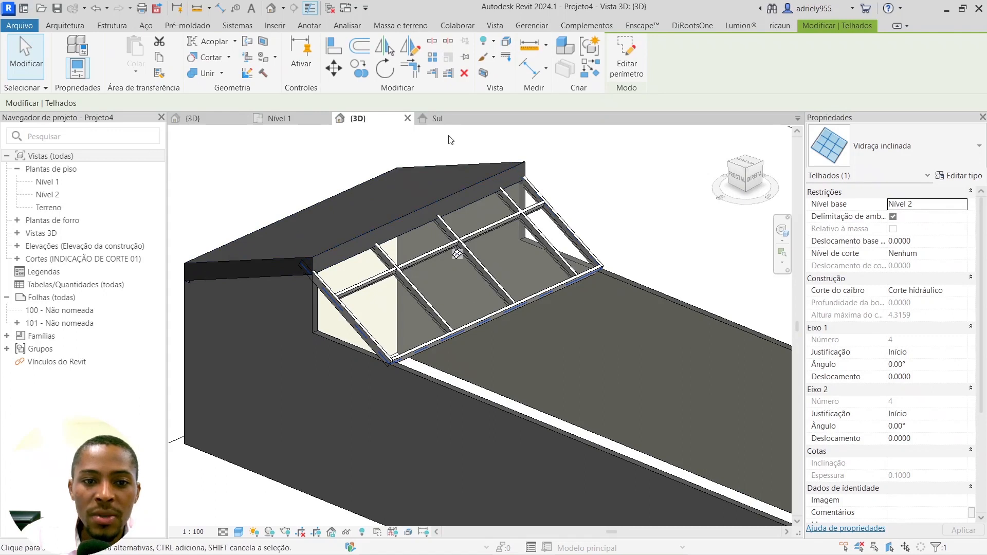
{"action": "left_click", "coordinate": [277, 118]}
{"action": "scroll", "coordinate": [463, 295], "scroll_direction": "down", "scroll_amount": 3}
{"action": "double_click", "coordinate": [575, 264]}
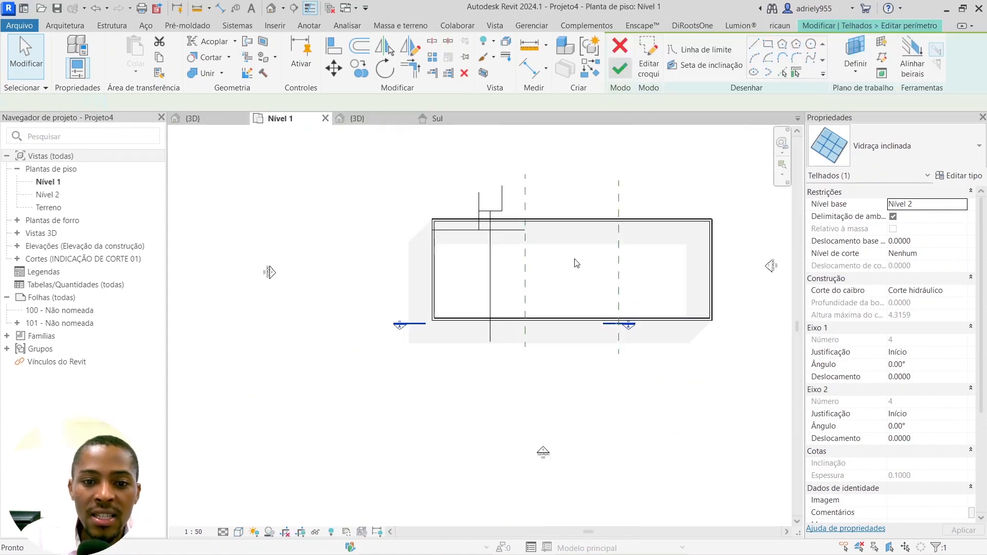
{"action": "double_click", "coordinate": [46, 196]}
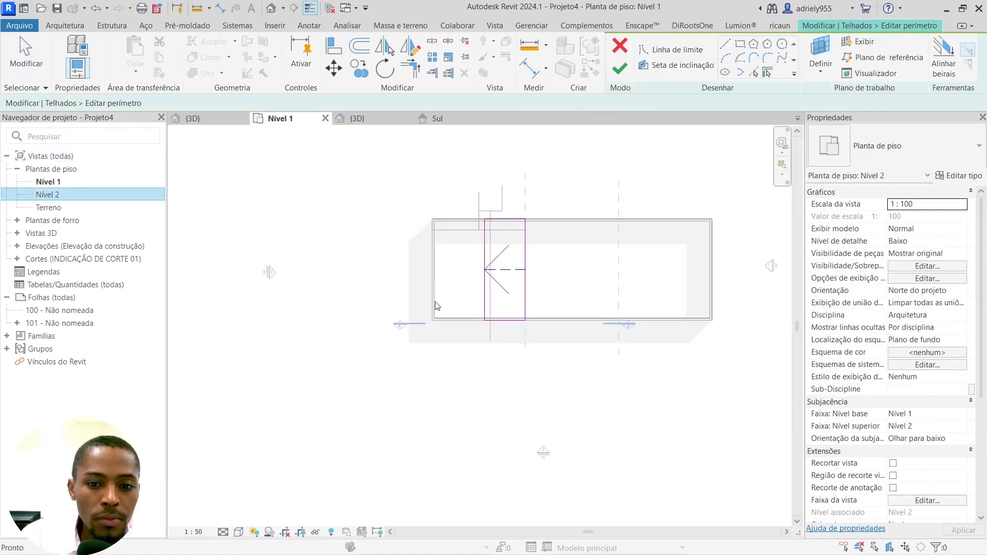
- Move the footprint's left edge outward under the first roof, making the glazing sketch about 2.28 m wide
{"action": "scroll", "coordinate": [462, 329], "scroll_direction": "up", "scroll_amount": 4}
{"action": "middle_click_drag", "start_coordinate": [471, 308], "coordinate": [482, 269]}
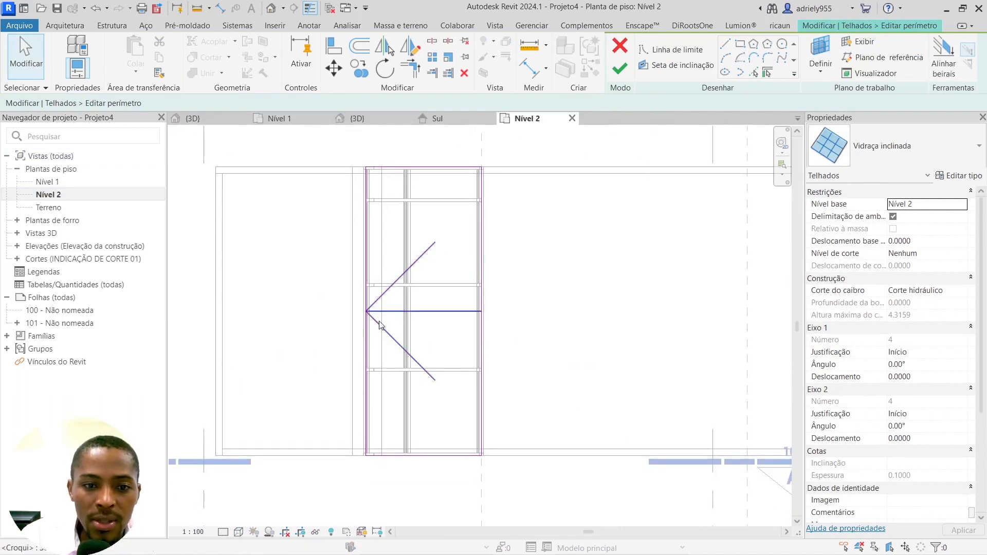
{"action": "left_click", "coordinate": [366, 341]}
{"action": "scroll", "coordinate": [366, 341], "scroll_direction": "up", "scroll_amount": 2}
{"action": "left_click_drag", "start_coordinate": [366, 336], "coordinate": [340, 332]}
{"action": "scroll", "coordinate": [342, 339], "scroll_direction": "up", "scroll_amount": 3}
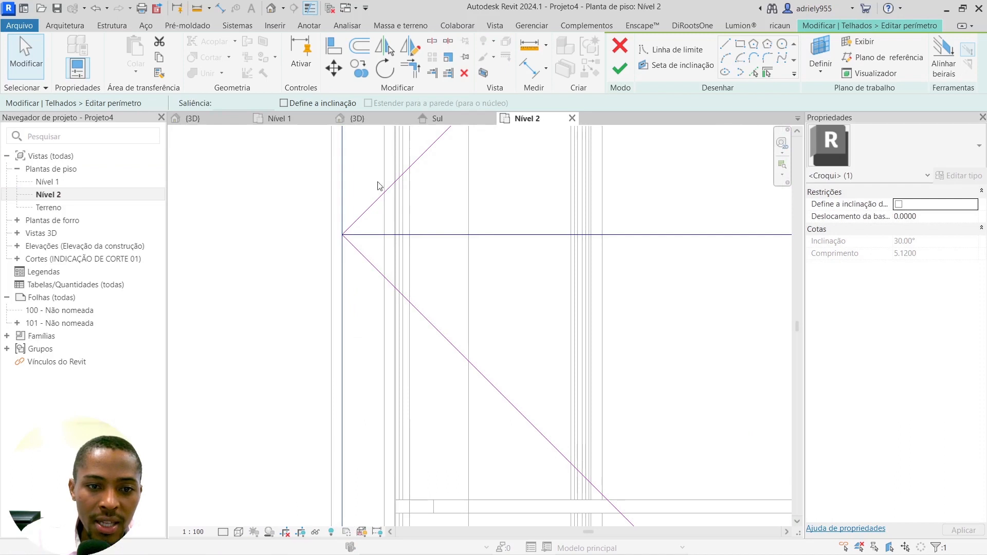
- Set the slope arrow's head height offset to 1 m and finish the glazing's footprint in the 3D view
{"action": "left_click", "coordinate": [343, 56]}
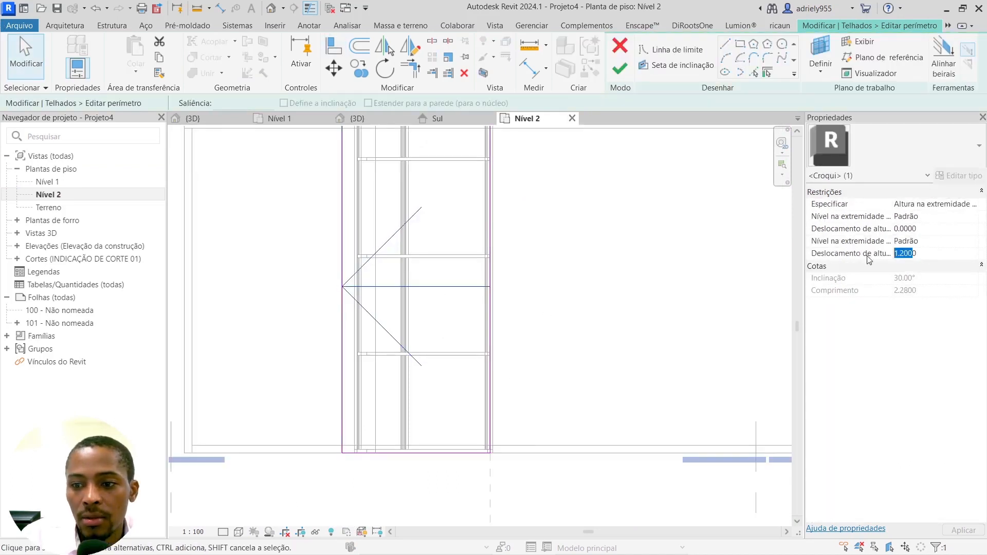
{"action": "type", "text": "12"}
{"action": "key", "text": "Return"}
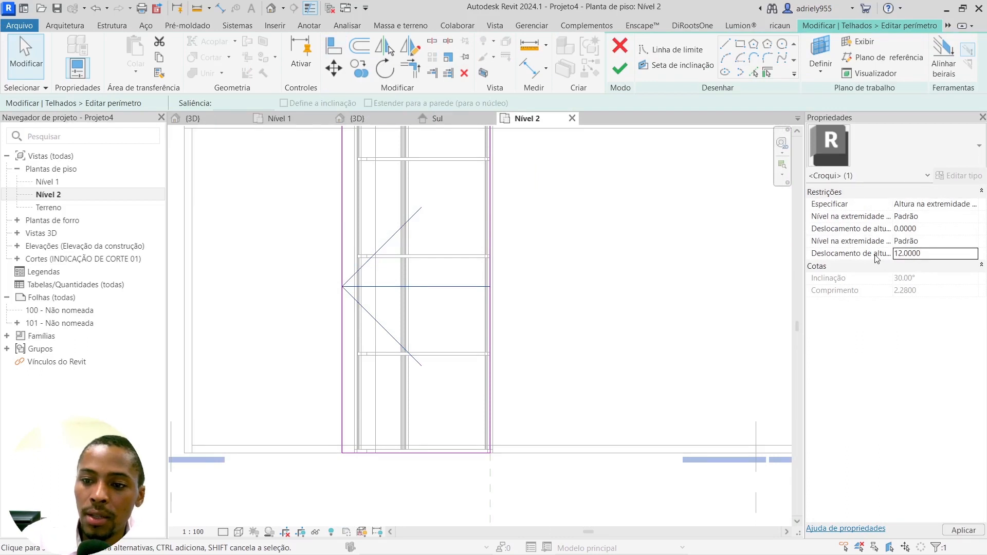
{"action": "left_click", "coordinate": [382, 119]}
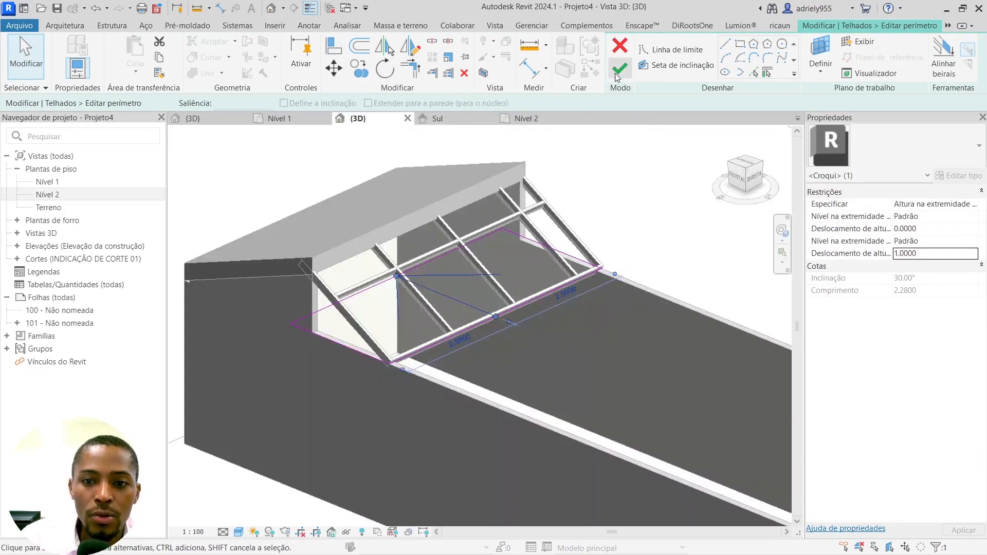
{"action": "left_click", "coordinate": [619, 69]}
- Edit the sloped glazing's footprint again in 3D and raise its slope arrow's head height offset
{"action": "left_click", "coordinate": [387, 338]}
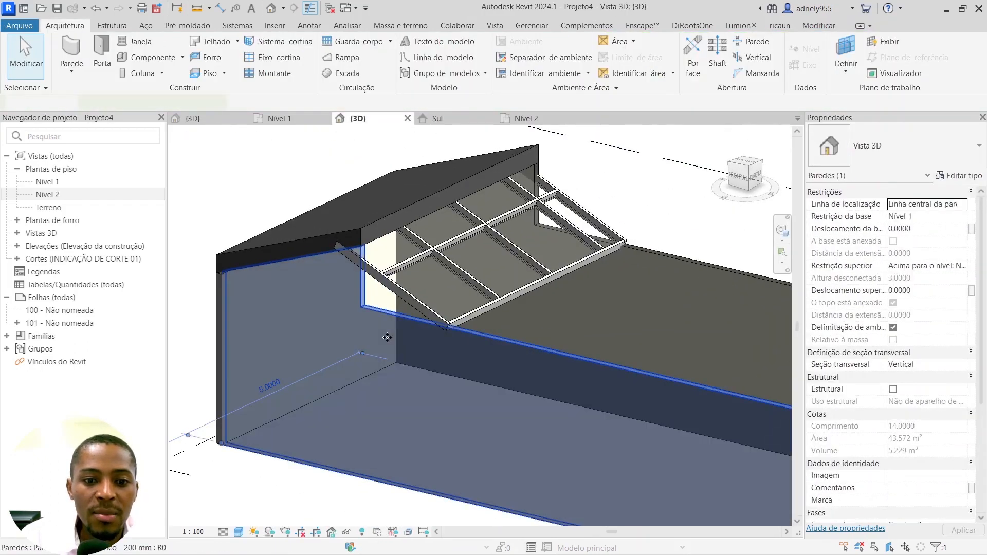
{"action": "left_click", "coordinate": [812, 51]}
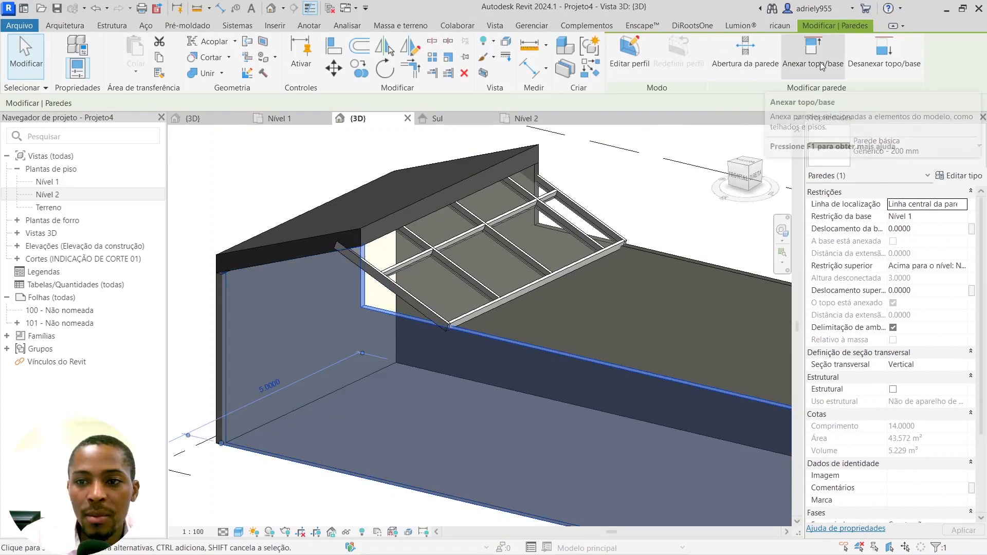
{"action": "left_click", "coordinate": [524, 255]}
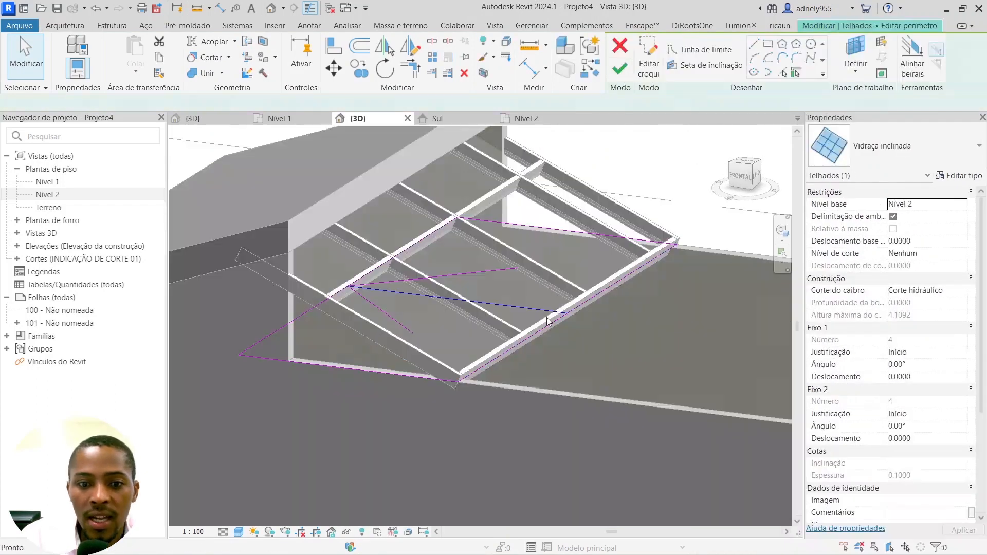
{"action": "left_click", "coordinate": [509, 305]}
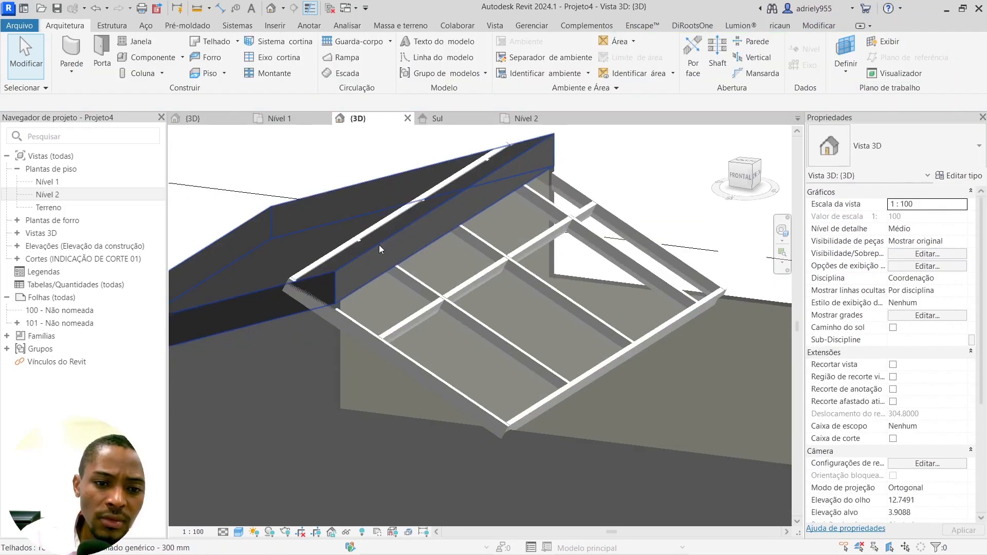
- In the Nível 2 plan, edit the glazing's footprint, move its left edge inward to meet the first roof, and finish
{"action": "mouse_move", "coordinate": [378, 245]}
{"action": "middle_mouse_down", "text": "shift"}
{"action": "mouse_move", "coordinate": [465, 292]}
{"action": "mouse_move", "coordinate": [485, 287]}
{"action": "middle_mouse_up", "text": "shift"}
{"action": "scroll", "coordinate": [526, 294], "scroll_direction": "down", "scroll_amount": 2}
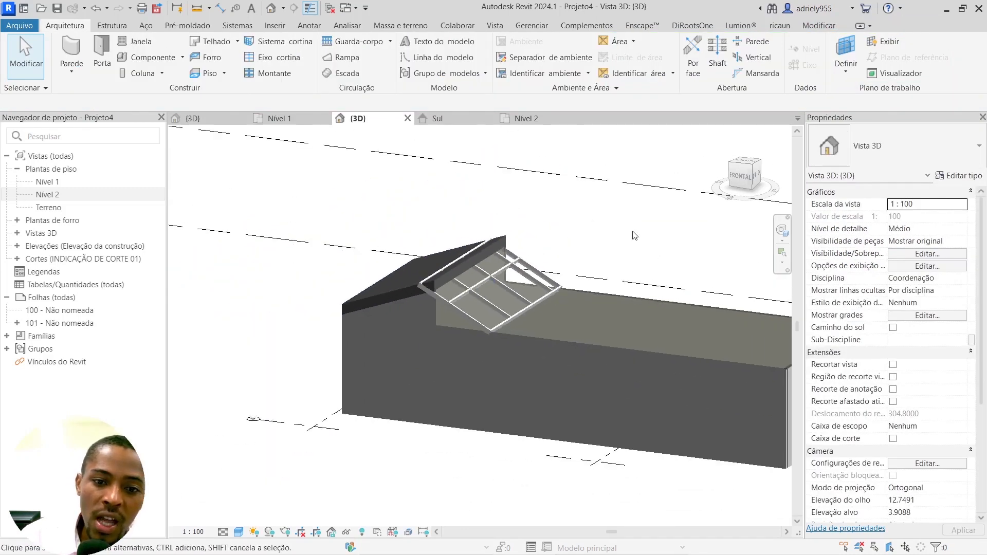
{"action": "left_click", "coordinate": [566, 316]}
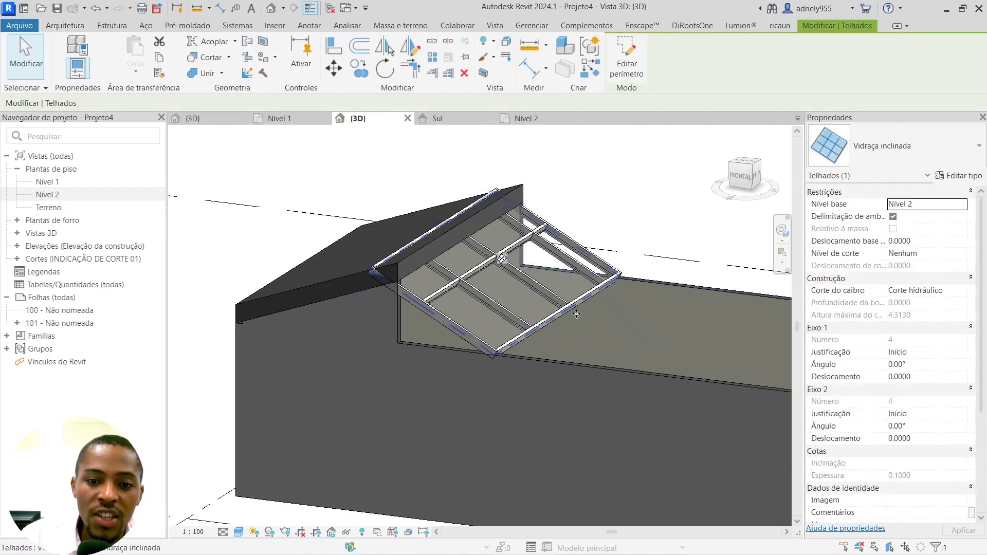
{"action": "left_click", "coordinate": [276, 119]}
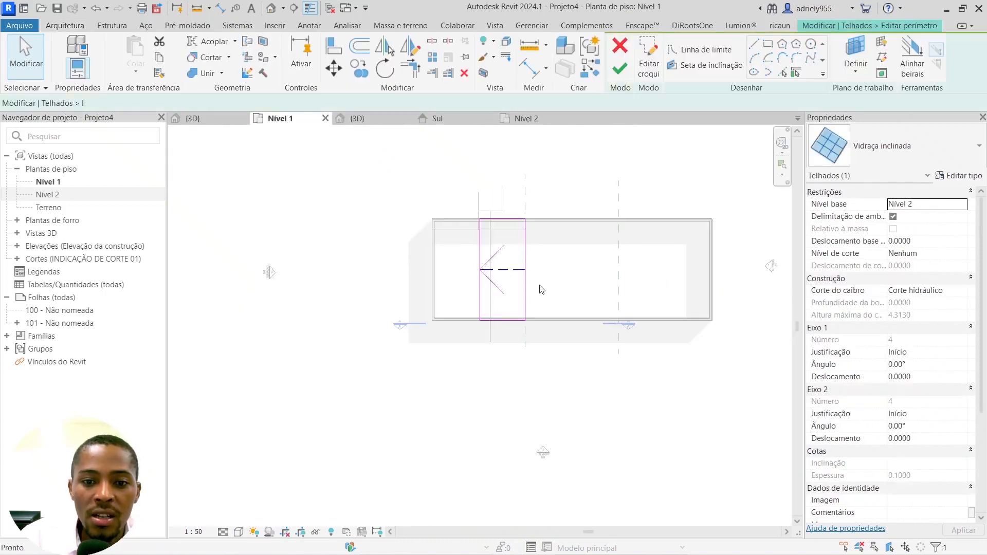
{"action": "left_click", "coordinate": [525, 119]}
{"action": "scroll", "coordinate": [438, 324], "scroll_direction": "down", "scroll_amount": 3}
{"action": "left_click", "coordinate": [414, 326]}
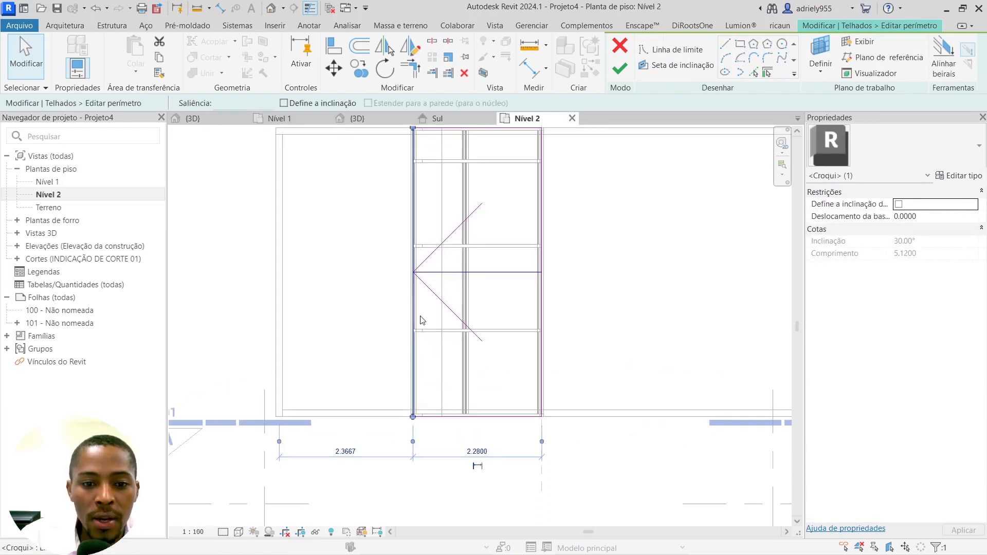
{"action": "scroll", "coordinate": [463, 289], "scroll_direction": "down", "scroll_amount": 4}
{"action": "left_click", "coordinate": [613, 67]}
{"action": "left_click", "coordinate": [358, 118]}
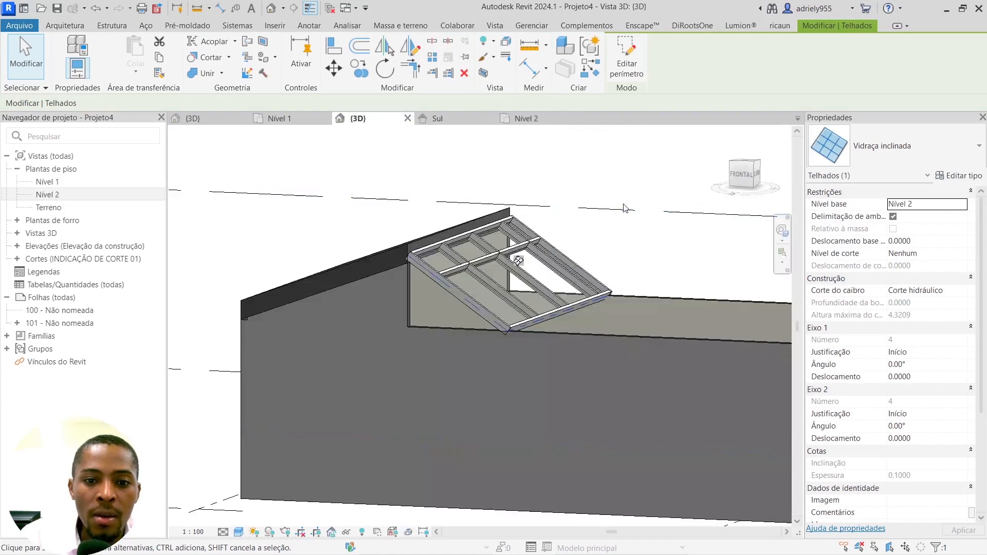
{"action": "left_click", "coordinate": [613, 228]}
{"action": "mouse_move", "coordinate": [614, 245]}
{"action": "middle_mouse_down"}
{"action": "mouse_move", "coordinate": [539, 289]}
{"action": "mouse_move", "coordinate": [464, 366]}
{"action": "middle_mouse_up"}
{"action": "left_click", "coordinate": [462, 368]}
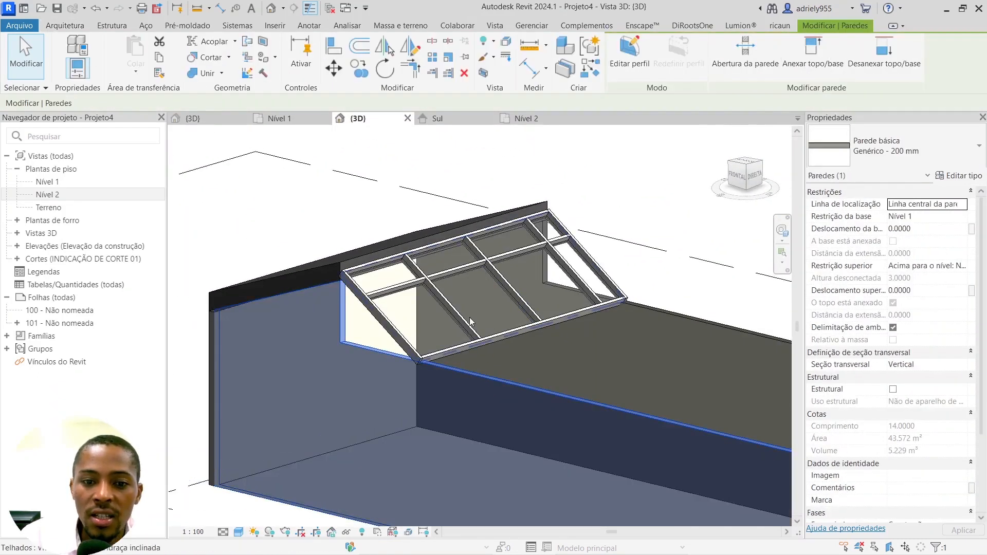
{"action": "left_click", "coordinate": [662, 215]}
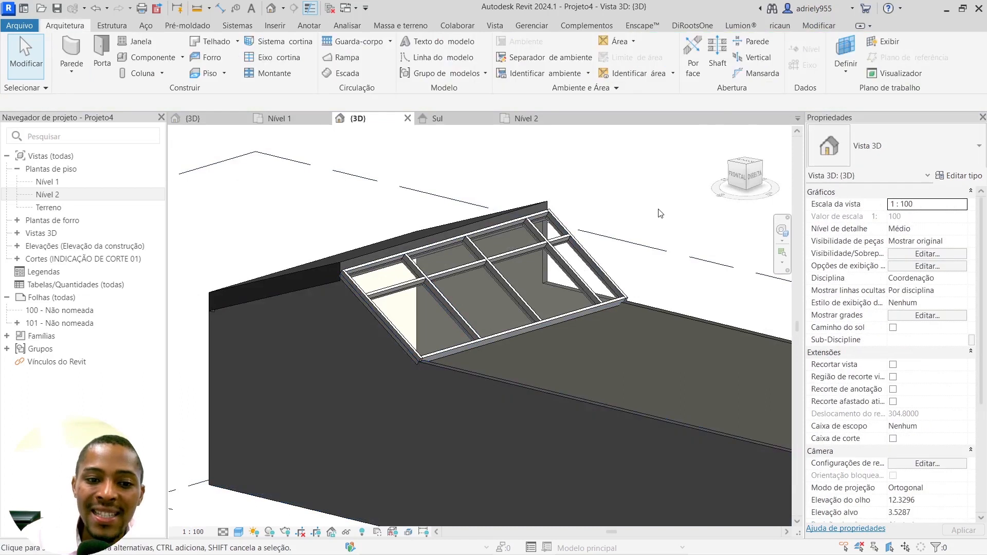
{"action": "scroll", "coordinate": [585, 256], "scroll_direction": "down", "scroll_amount": 3}
{"action": "middle_click_drag", "start_coordinate": [584, 255], "coordinate": [598, 271], "text": "shift"}
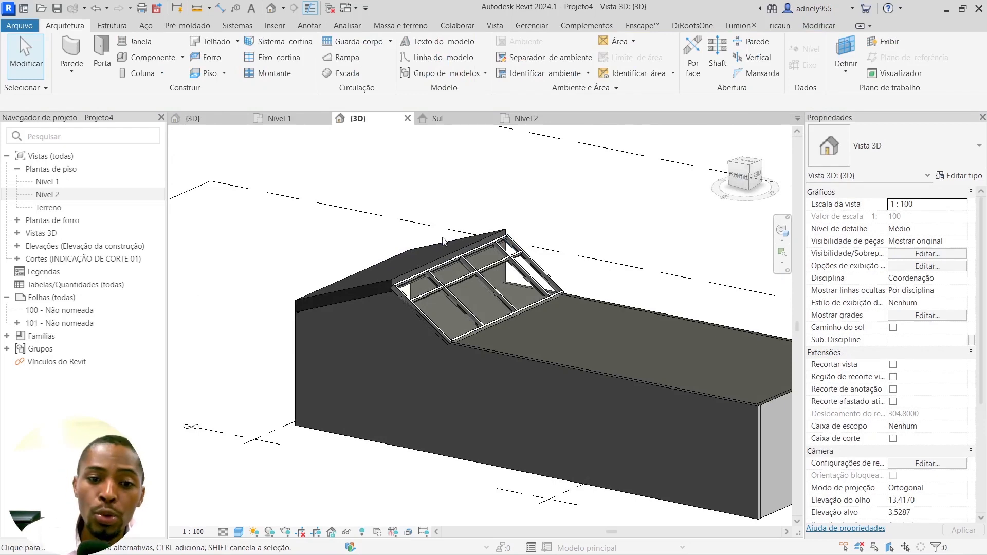
- Edit the first roof's footprint in the Nível 2 plan, try to move its high-side edge over the glazing, and finish in 3D
{"action": "left_click", "coordinate": [431, 248]}
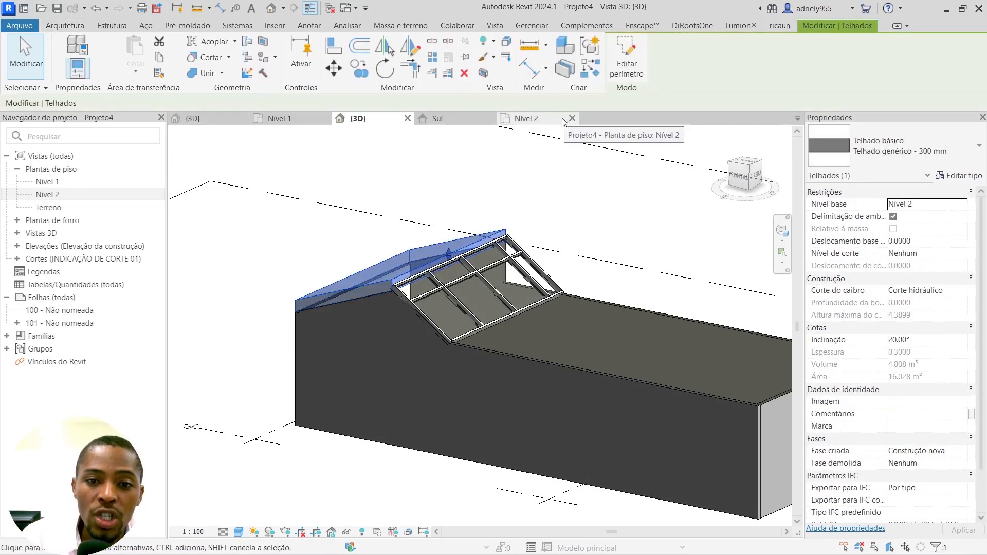
{"action": "left_click", "coordinate": [522, 119]}
{"action": "left_click", "coordinate": [627, 62]}
{"action": "scroll", "coordinate": [437, 297], "scroll_direction": "up", "scroll_amount": 4}
{"action": "left_click", "coordinate": [457, 294]}
{"action": "scroll", "coordinate": [458, 293], "scroll_direction": "up", "scroll_amount": 2}
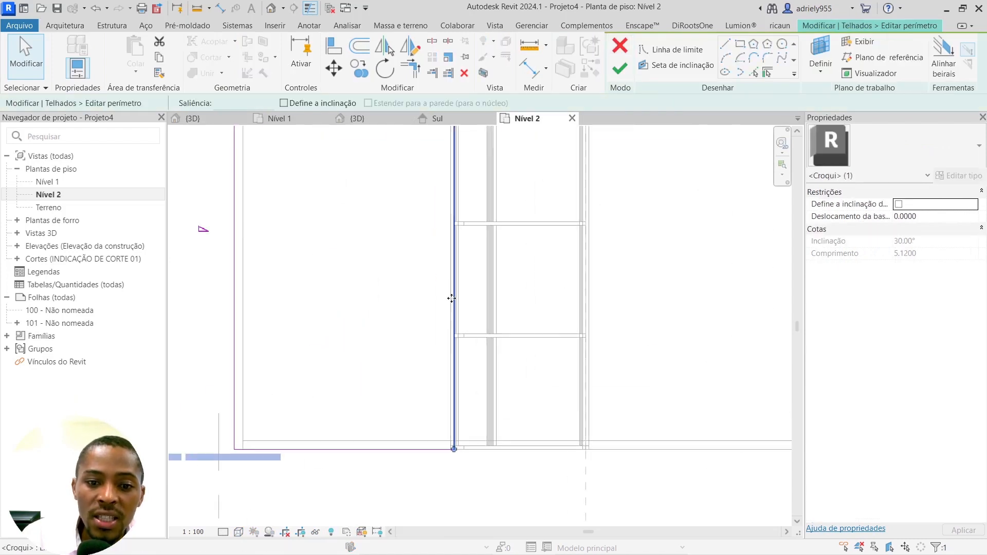
{"action": "left_click_drag", "start_coordinate": [471, 304], "coordinate": [485, 306]}
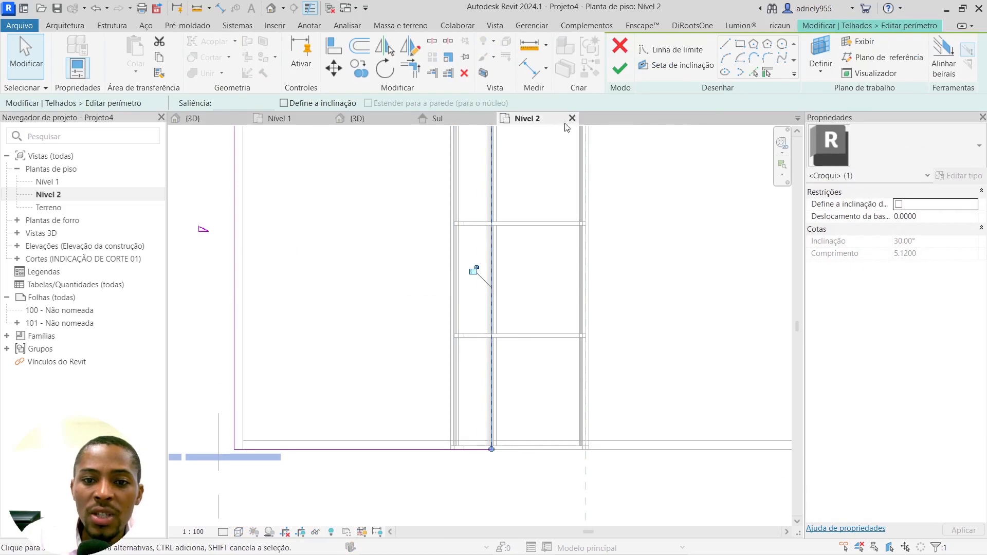
{"action": "left_click", "coordinate": [358, 119]}
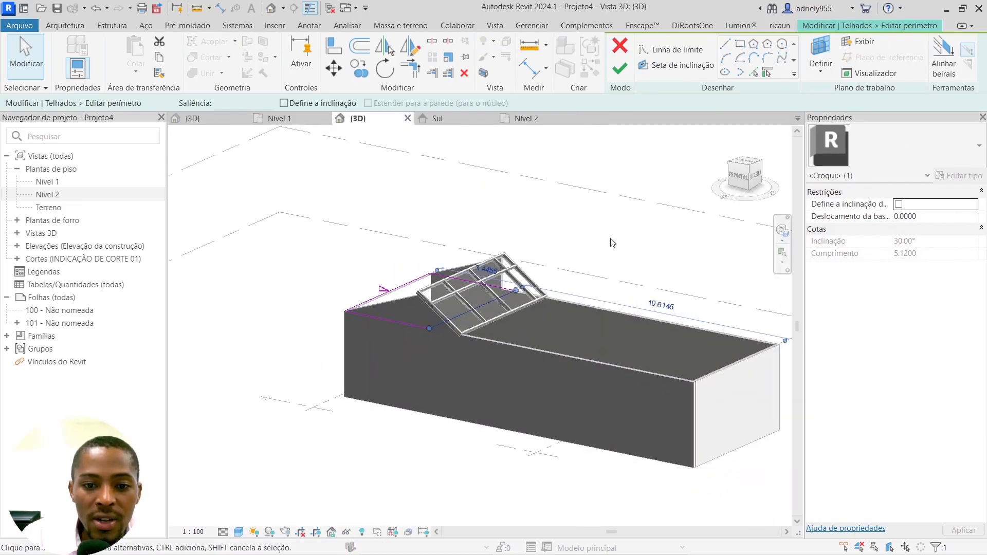
{"action": "left_click", "coordinate": [621, 77]}
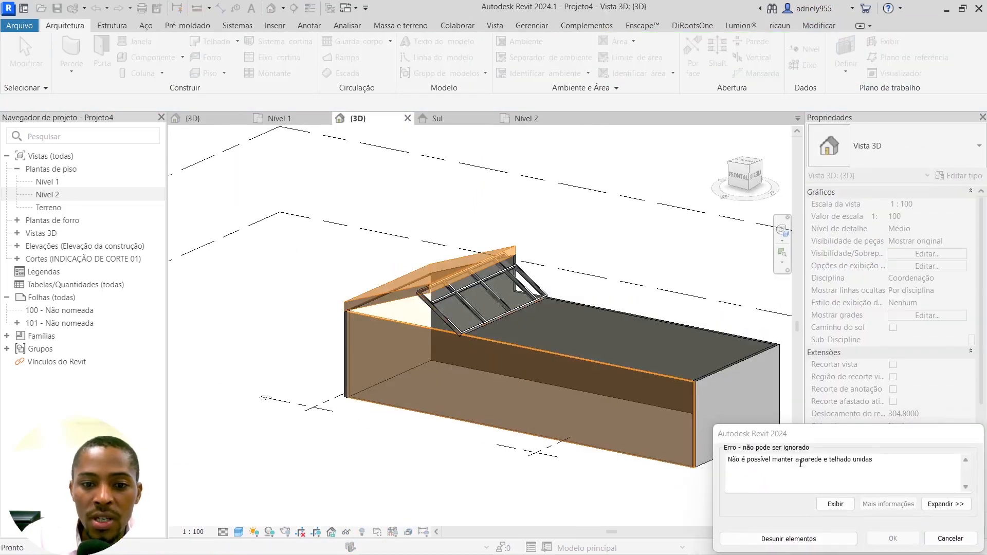
{"action": "left_click", "coordinate": [955, 544]}
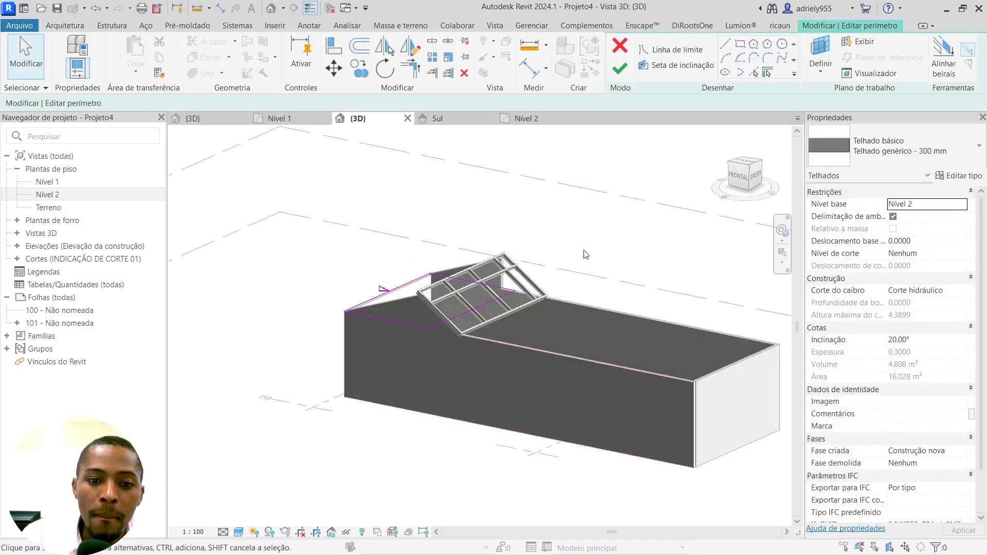
{"action": "left_click", "coordinate": [619, 67]}
{"action": "left_click", "coordinate": [600, 231]}
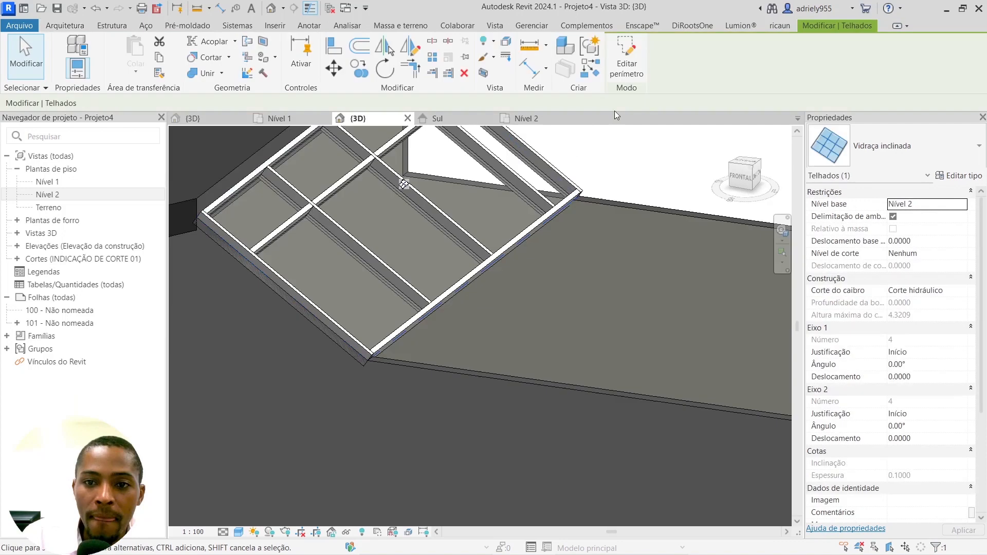
- Edit the sloped glazing's footprint, set its slope arrow's head height offset to 1 m, and finish
{"action": "left_click", "coordinate": [415, 269]}
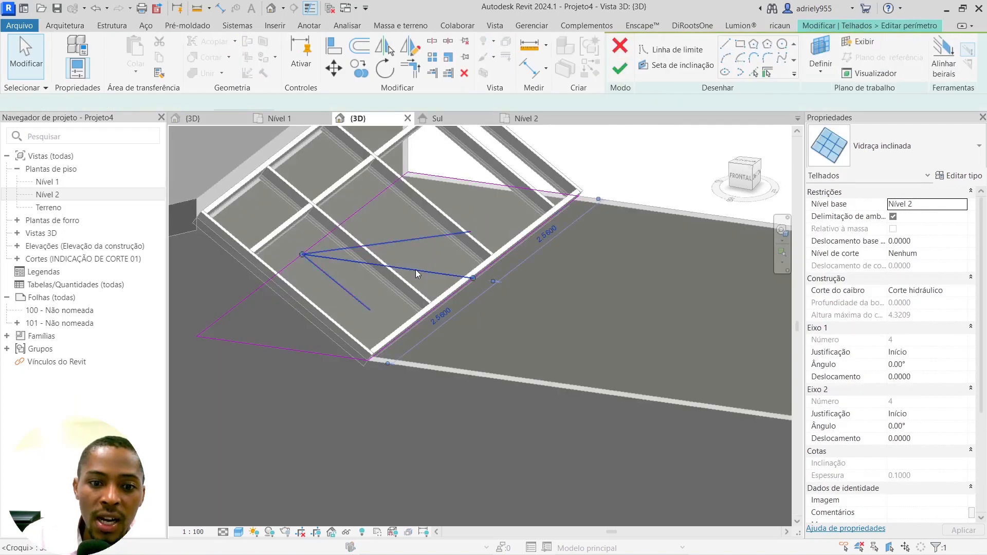
{"action": "left_click_drag", "start_coordinate": [920, 255], "coordinate": [904, 250]}
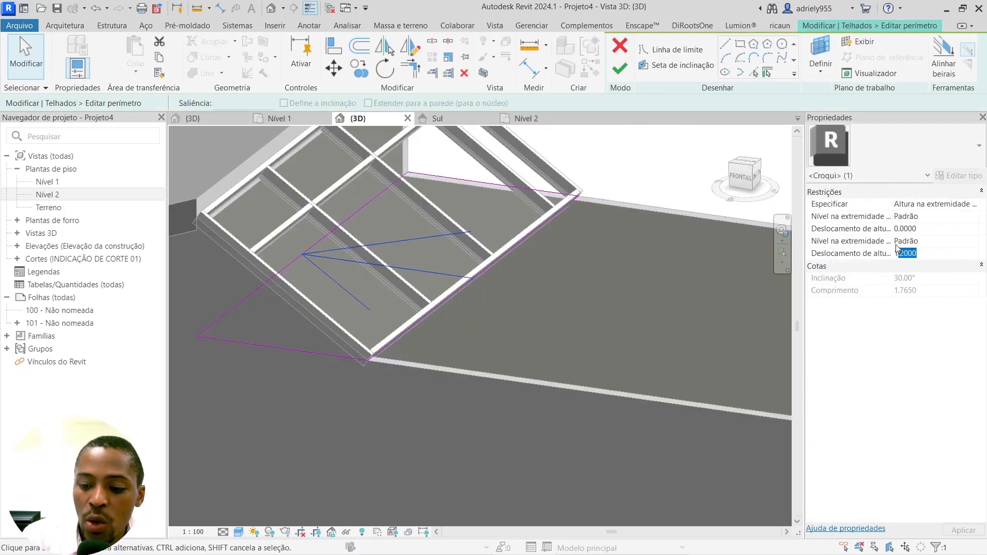
{"action": "key", "text": "Return"}
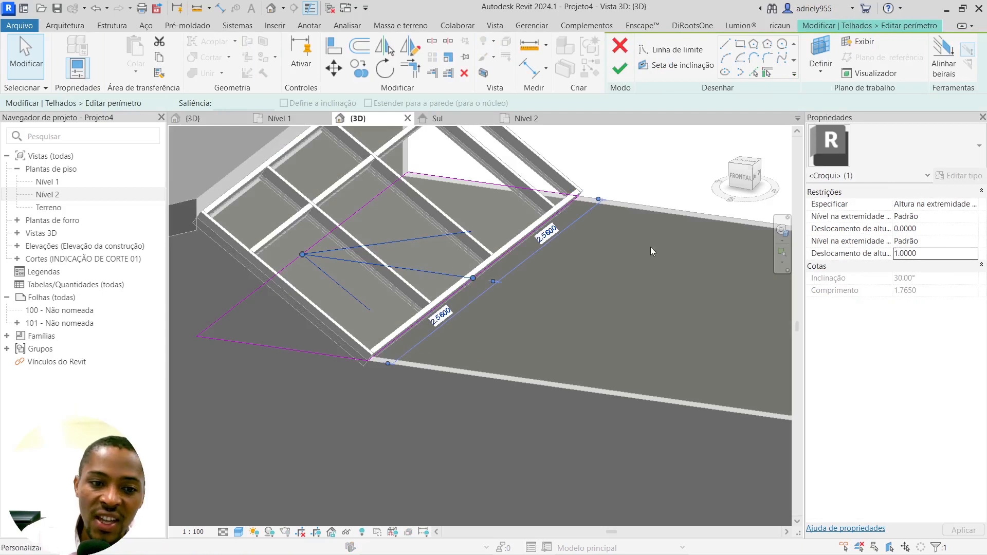
{"action": "left_click", "coordinate": [613, 72]}
{"action": "scroll", "coordinate": [442, 313], "scroll_direction": "down", "scroll_amount": 3}
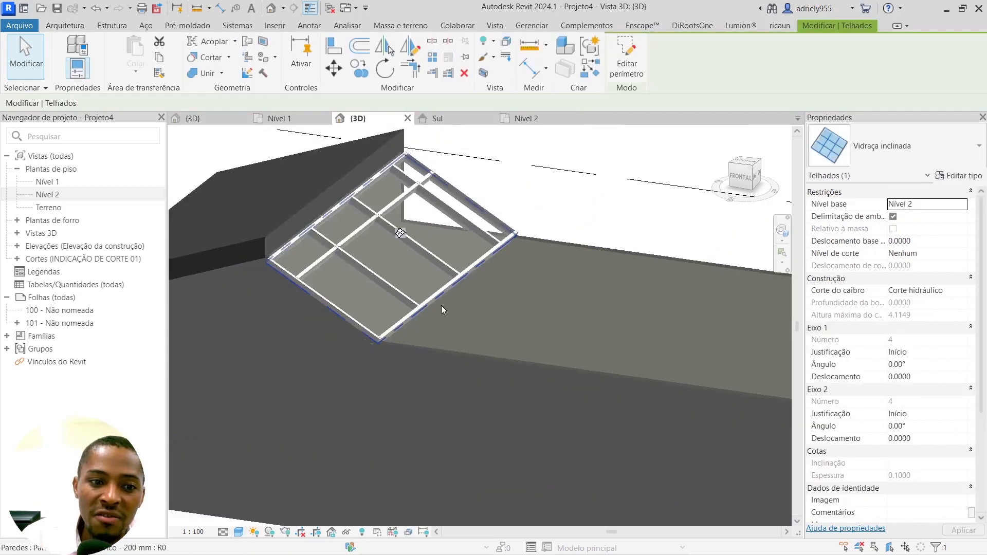
{"action": "left_click", "coordinate": [578, 244]}
- Edit the first roof's footprint in 3D, extend its high-side edge further over the glazing, and finish
{"action": "middle_click_drag", "start_coordinate": [578, 243], "coordinate": [586, 192], "text": "shift"}
{"action": "middle_click_drag", "start_coordinate": [543, 229], "coordinate": [445, 190], "text": "shift"}
{"action": "left_click", "coordinate": [390, 205]}
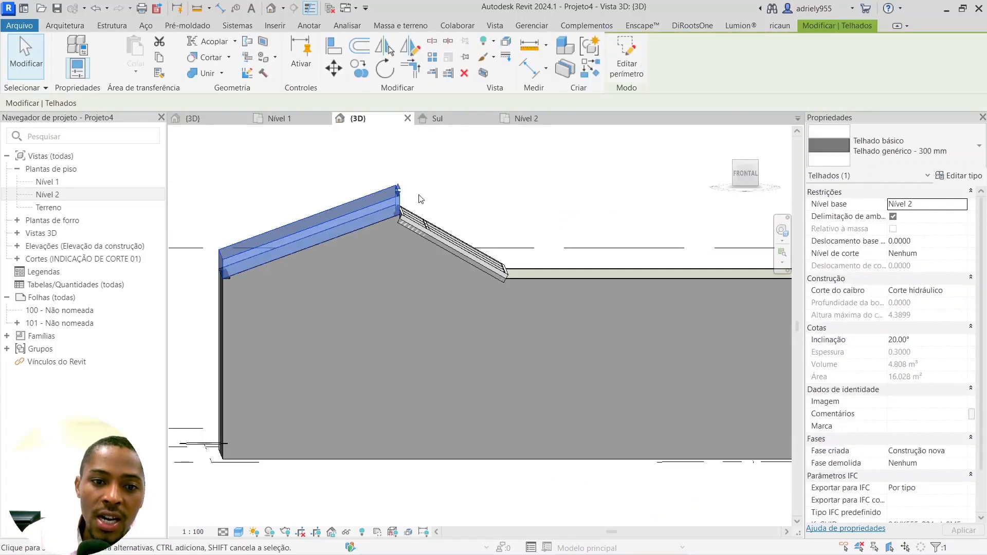
{"action": "middle_click_drag", "start_coordinate": [599, 137], "coordinate": [614, 204], "text": "shift"}
{"action": "double_click", "coordinate": [562, 213]}
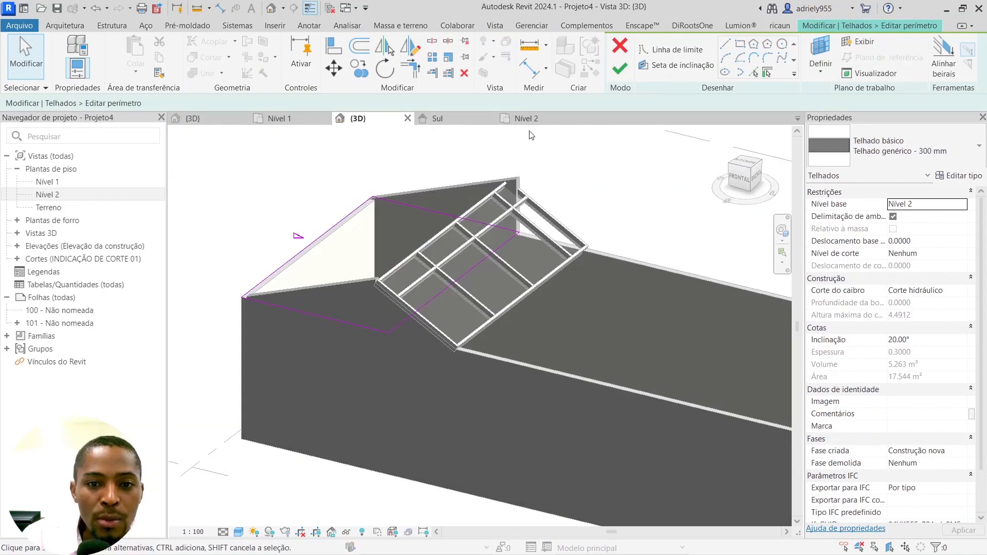
{"action": "left_click", "coordinate": [474, 294]}
{"action": "scroll", "coordinate": [474, 293], "scroll_direction": "up", "scroll_amount": 2}
{"action": "left_click_drag", "start_coordinate": [475, 291], "coordinate": [499, 280]}
{"action": "left_click", "coordinate": [619, 72]}
{"action": "mouse_move", "coordinate": [441, 383]}
{"action": "middle_mouse_down", "text": "shift"}
{"action": "mouse_move", "coordinate": [575, 297]}
{"action": "mouse_move", "coordinate": [503, 329]}
{"action": "middle_mouse_up", "text": "shift"}
{"action": "left_click", "coordinate": [567, 274]}
- Attach the top of the rear long wall to the first sloped roof
{"action": "middle_click_drag", "start_coordinate": [568, 274], "coordinate": [531, 339], "text": "shift"}
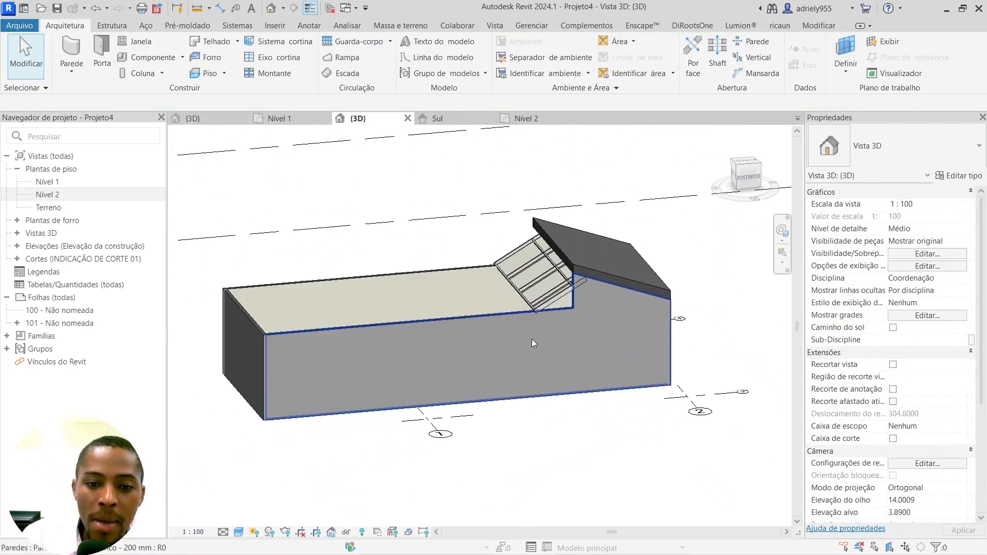
{"action": "left_click", "coordinate": [532, 338]}
{"action": "left_click", "coordinate": [812, 52]}
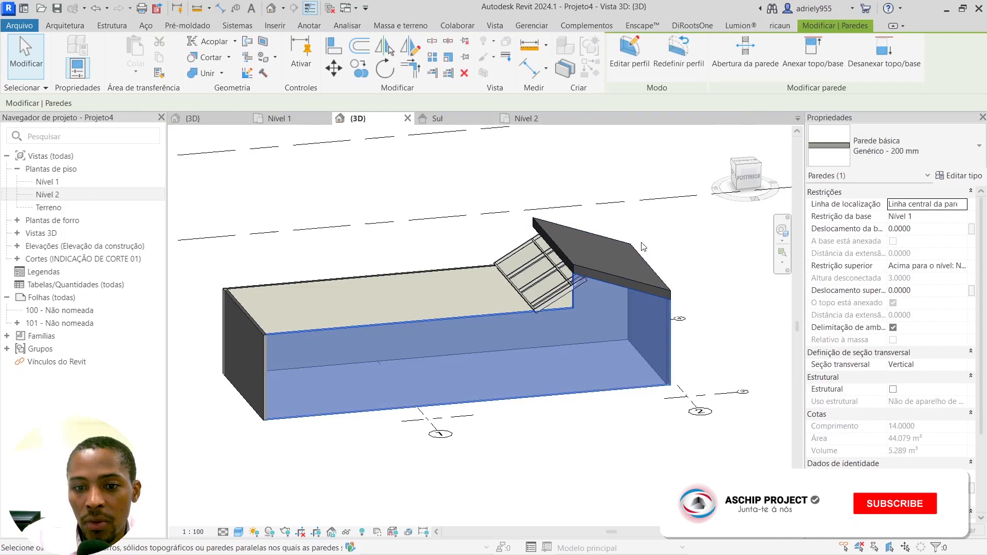
{"action": "left_click", "coordinate": [638, 252]}
{"action": "left_click", "coordinate": [693, 242]}
{"action": "scroll", "coordinate": [556, 203], "scroll_direction": "down", "scroll_amount": 2}
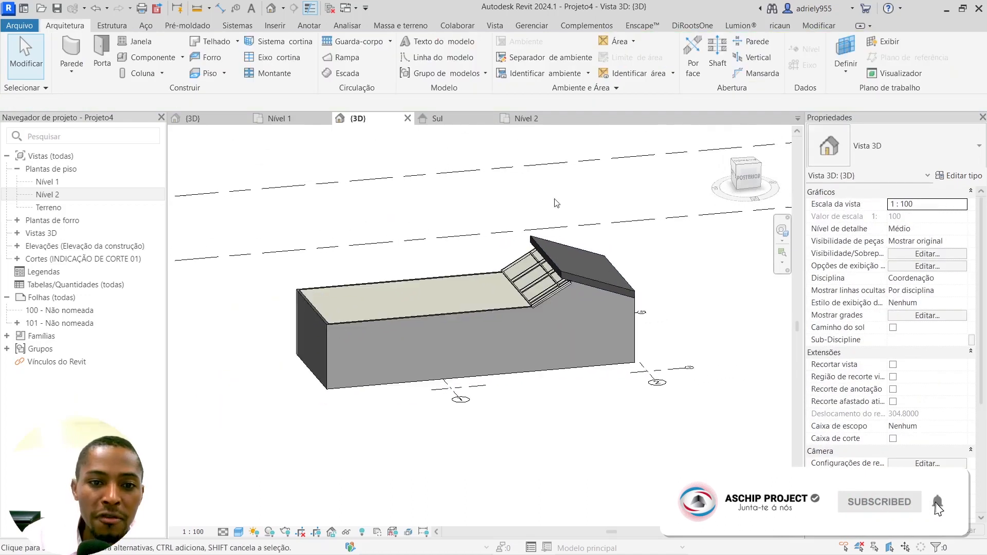
- In the Nível 2 plan, copy the first roof and its glazing in multiple mode from the roof's corner to the glazing's outer corner
{"action": "left_click", "coordinate": [522, 118]}
{"action": "scroll", "coordinate": [569, 247], "scroll_direction": "down", "scroll_amount": 2}
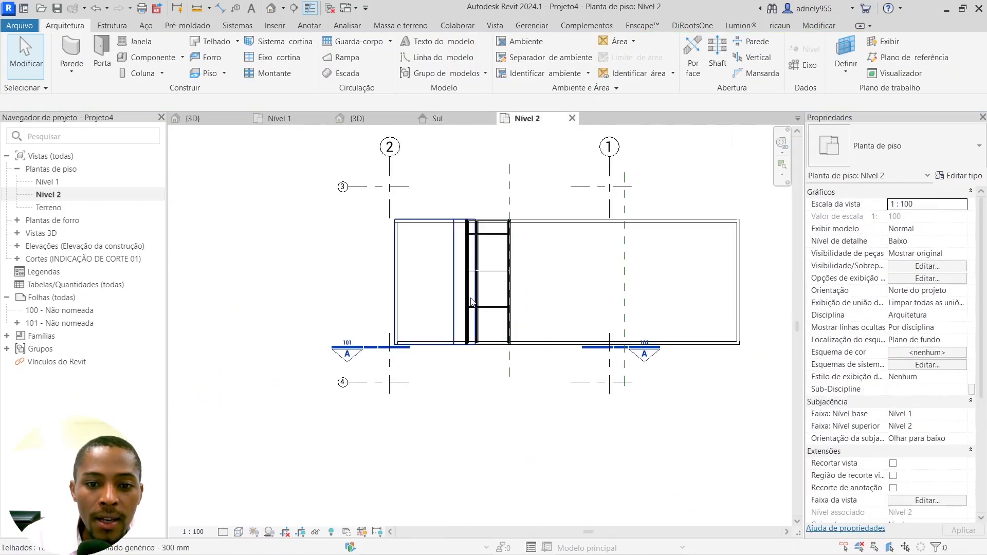
{"action": "left_click", "coordinate": [482, 302]}
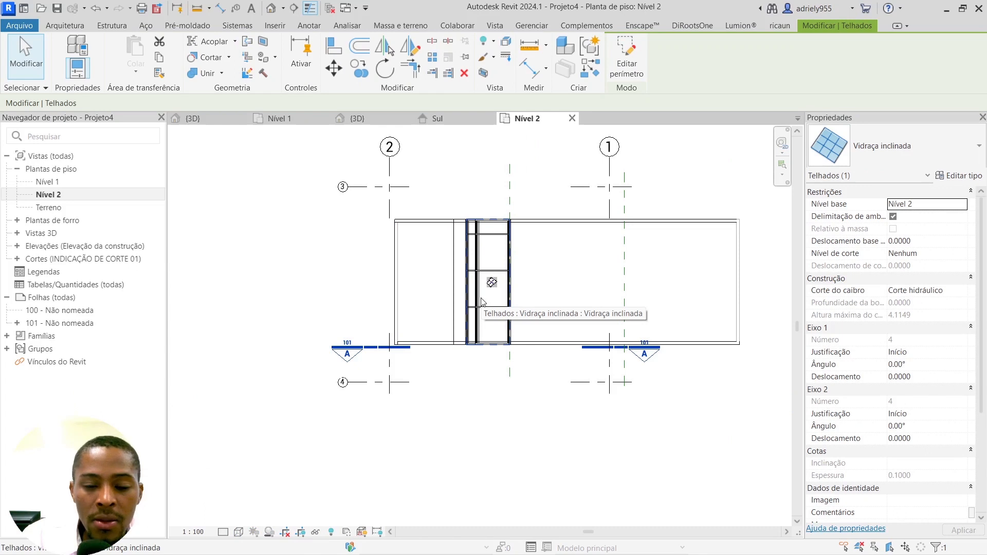
{"action": "left_click", "coordinate": [455, 291], "text": "ctrl"}
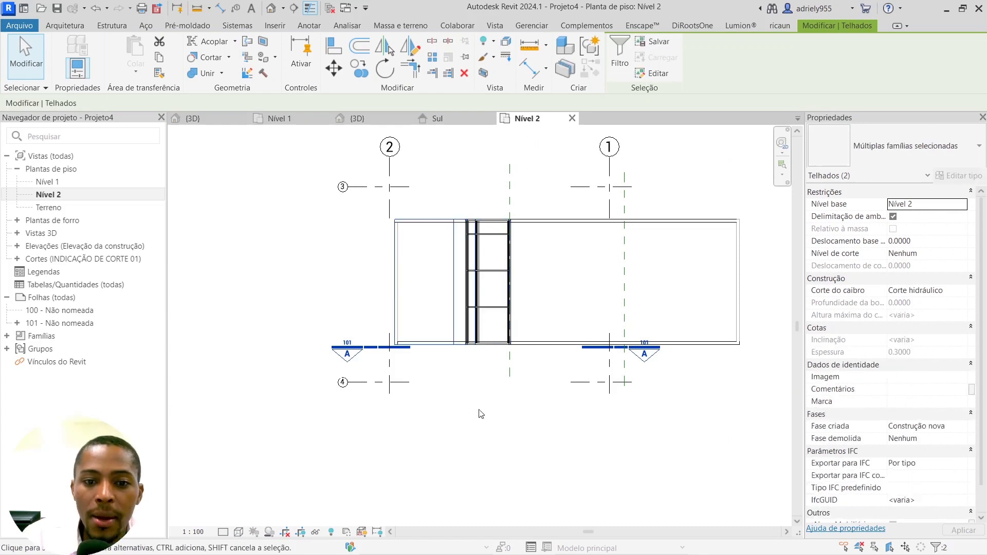
{"action": "left_click", "coordinate": [353, 67]}
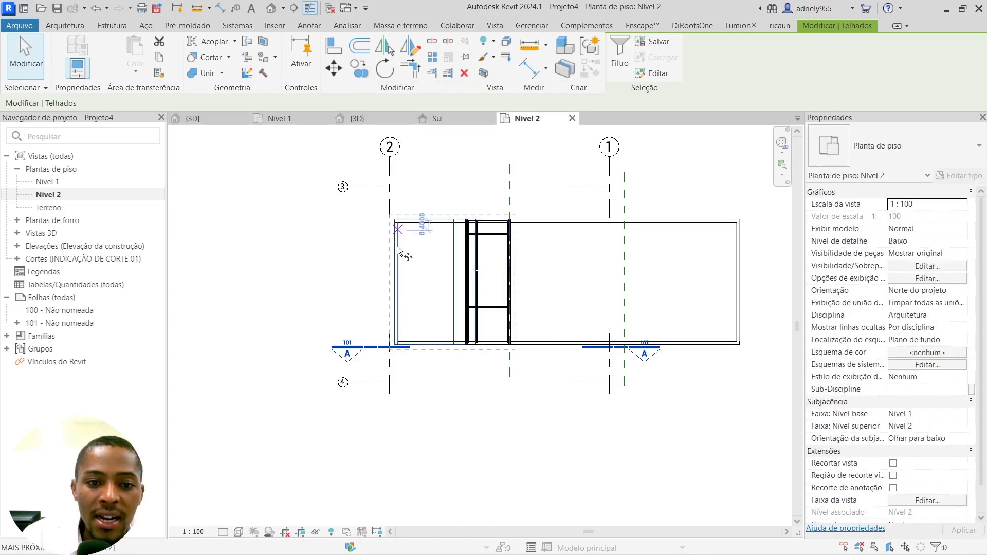
{"action": "scroll", "coordinate": [401, 206], "scroll_direction": "up", "scroll_amount": 4}
{"action": "left_click", "coordinate": [400, 202]}
{"action": "scroll", "coordinate": [360, 247], "scroll_direction": "down", "scroll_amount": 5}
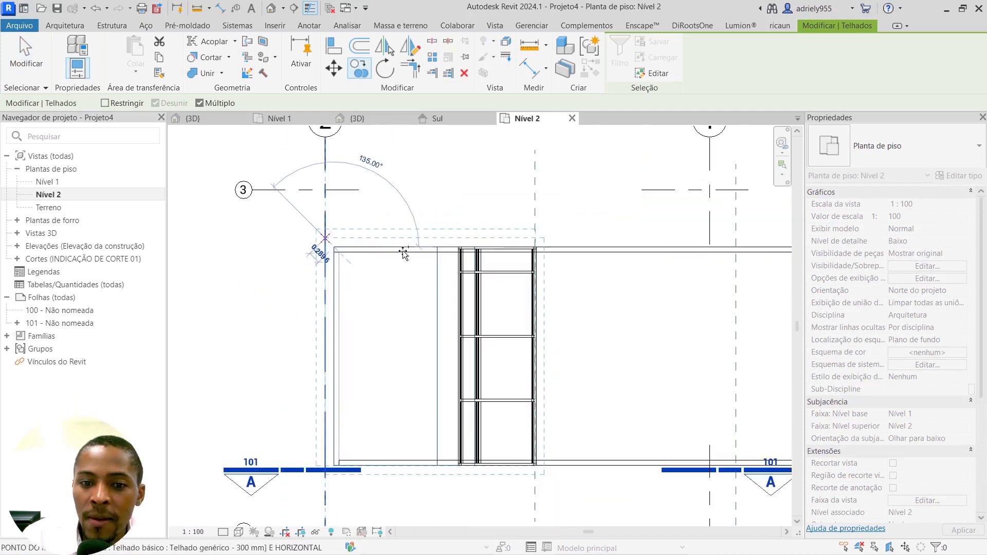
{"action": "scroll", "coordinate": [525, 250], "scroll_direction": "up", "scroll_amount": 2}
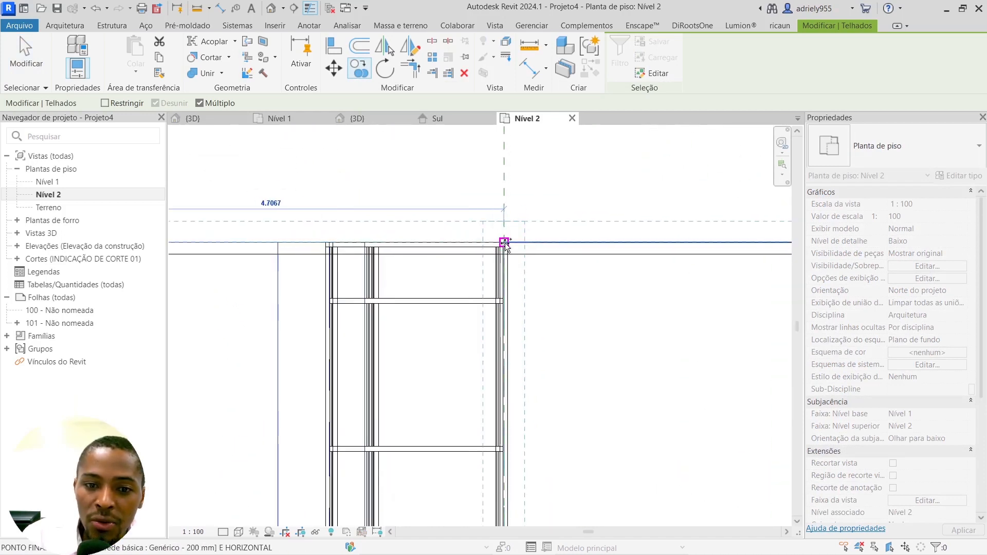
{"action": "scroll", "coordinate": [501, 243], "scroll_direction": "up", "scroll_amount": 3}
{"action": "left_click", "coordinate": [506, 242]}
{"action": "scroll", "coordinate": [437, 270], "scroll_direction": "down", "scroll_amount": 4}
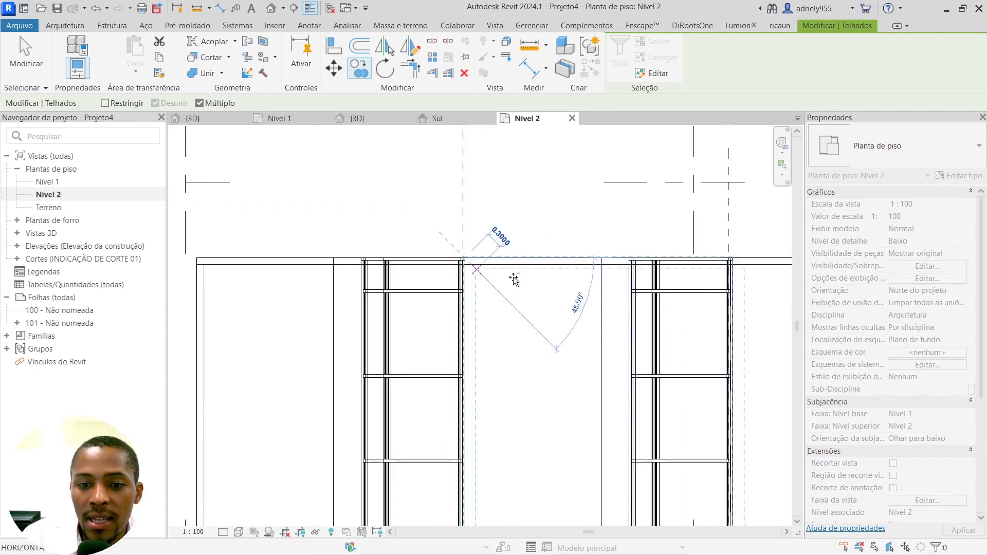
- Place another copy of the roof and glazing at the outer corner of the second bay's glazing and end the copying
{"action": "middle_click_drag", "start_coordinate": [519, 282], "coordinate": [392, 248]}
{"action": "scroll", "coordinate": [566, 226], "scroll_direction": "up", "scroll_amount": 3}
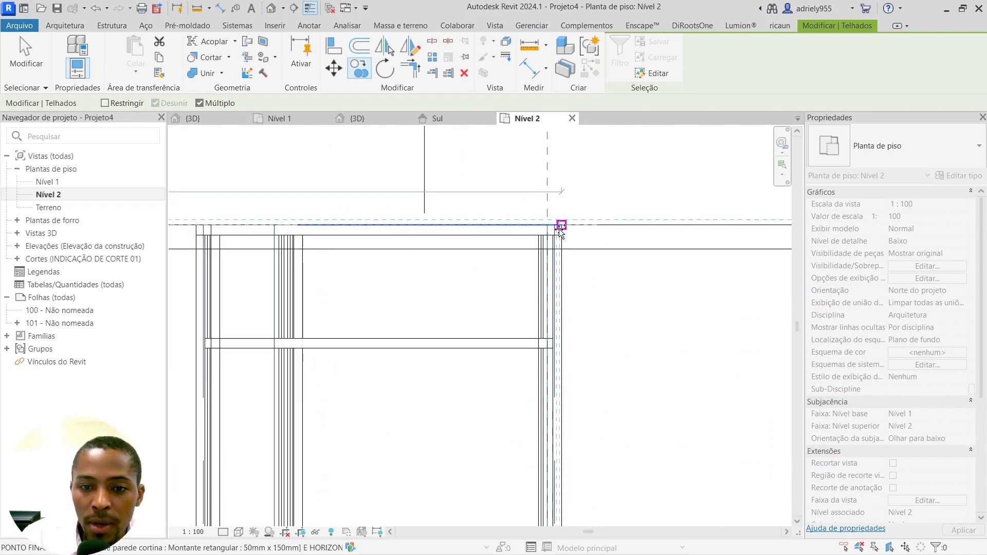
{"action": "left_click", "coordinate": [554, 230]}
{"action": "scroll", "coordinate": [457, 231], "scroll_direction": "down", "scroll_amount": 5}
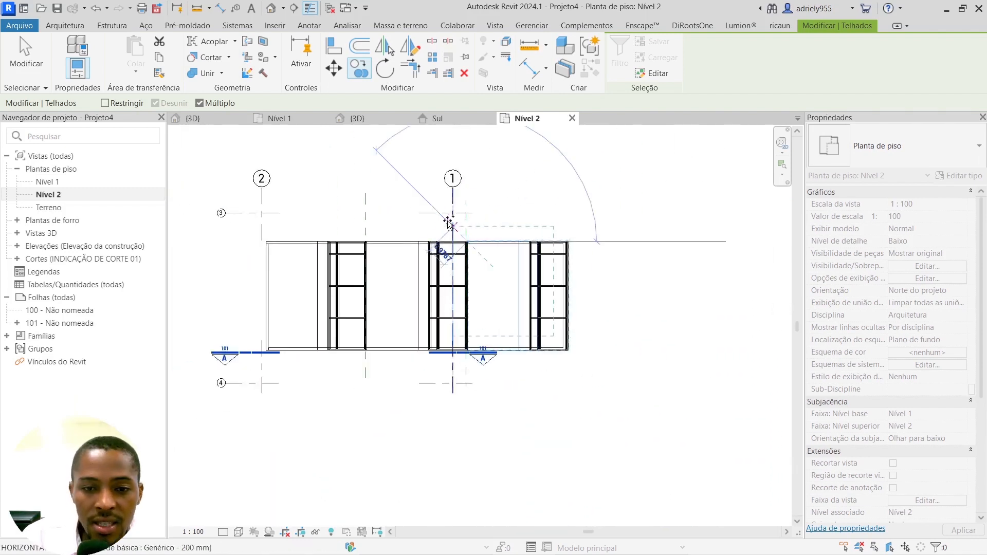
{"action": "key", "text": "Escape"}
{"action": "key", "text": "Escape"}
- In Projeto4's 3D view, select both long walls and attach their tops to the two copied roofs
{"action": "left_click", "coordinate": [236, 118]}
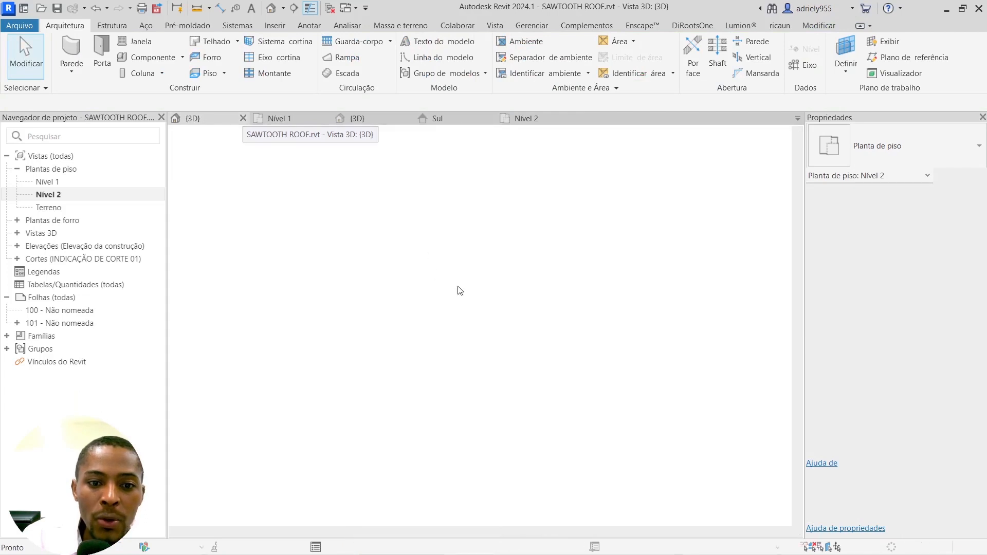
{"action": "left_click", "coordinate": [381, 121]}
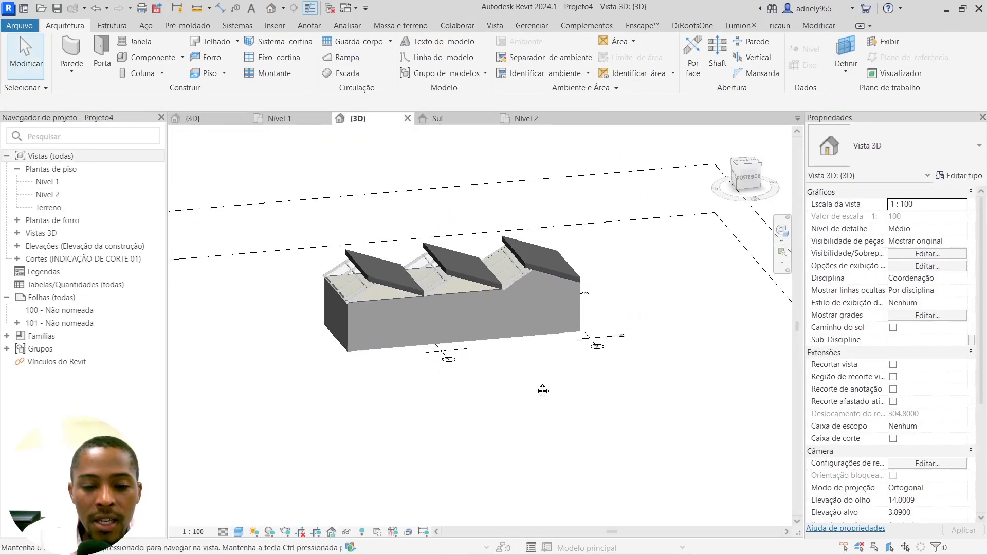
{"action": "mouse_move", "coordinate": [405, 406]}
{"action": "middle_mouse_down", "text": "shift"}
{"action": "mouse_move", "coordinate": [489, 441]}
{"action": "mouse_move", "coordinate": [745, 404]}
{"action": "mouse_move", "coordinate": [433, 446]}
{"action": "mouse_move", "coordinate": [408, 423]}
{"action": "middle_mouse_up", "text": "shift"}
{"action": "left_click", "coordinate": [395, 328]}
{"action": "middle_click_drag", "start_coordinate": [313, 355], "coordinate": [474, 387], "text": "shift"}
{"action": "left_click", "coordinate": [474, 387], "text": "ctrl"}
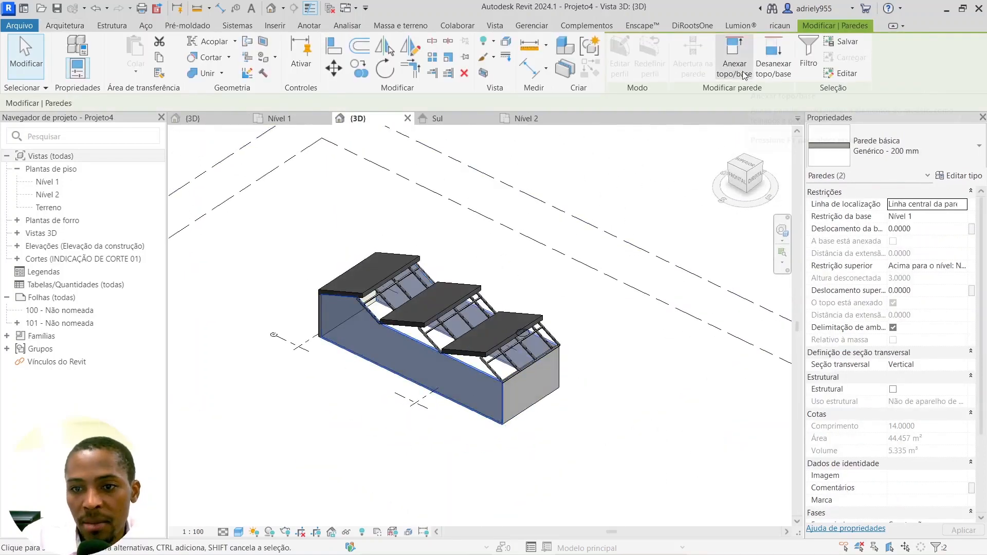
{"action": "left_click", "coordinate": [738, 54]}
{"action": "scroll", "coordinate": [478, 332], "scroll_direction": "up", "scroll_amount": 2}
{"action": "left_click", "coordinate": [477, 356]}
{"action": "left_click", "coordinate": [386, 316]}
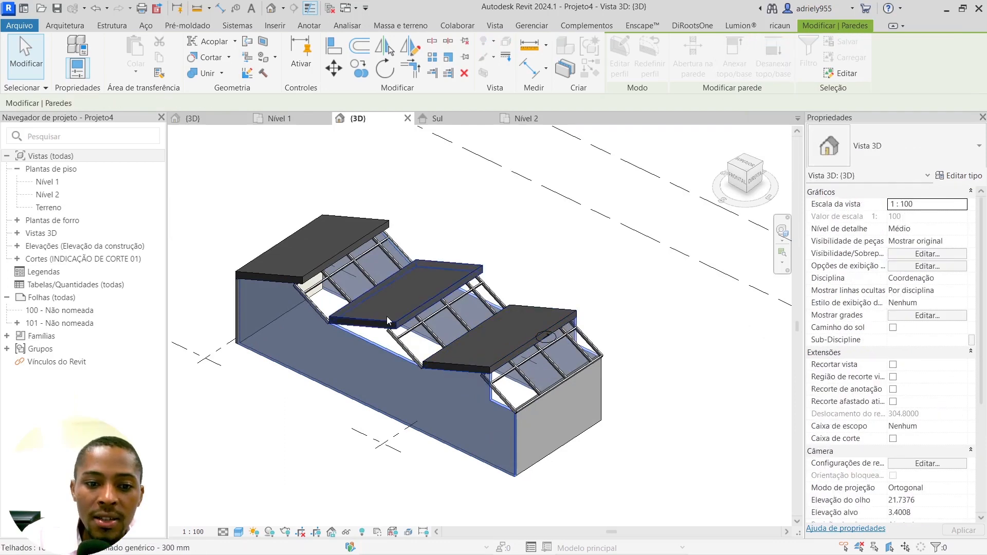
- Attach the tops of both long walls to the second and third sloped glazings
{"action": "left_click", "coordinate": [732, 49]}
{"action": "left_click", "coordinate": [416, 352]}
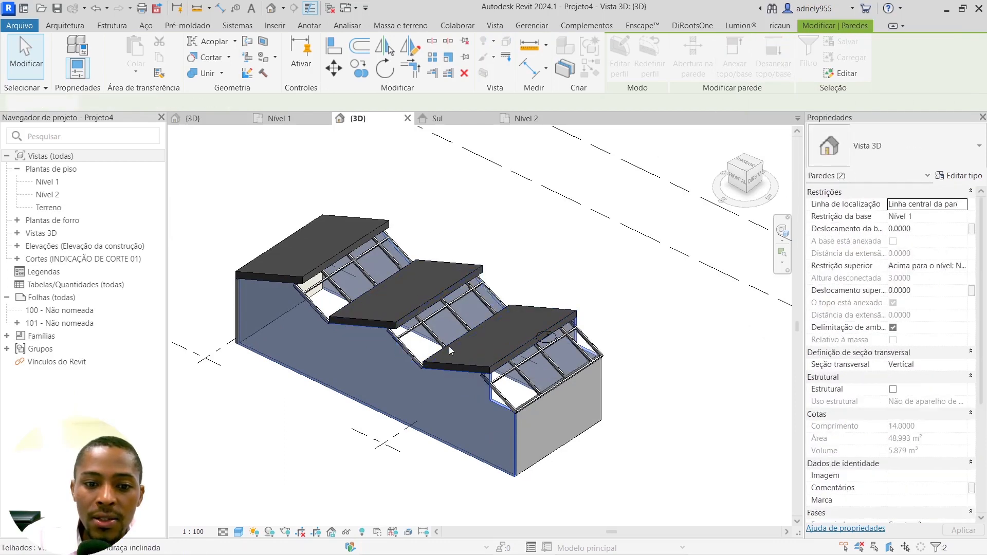
{"action": "left_click", "coordinate": [732, 65]}
{"action": "left_click", "coordinate": [577, 368]}
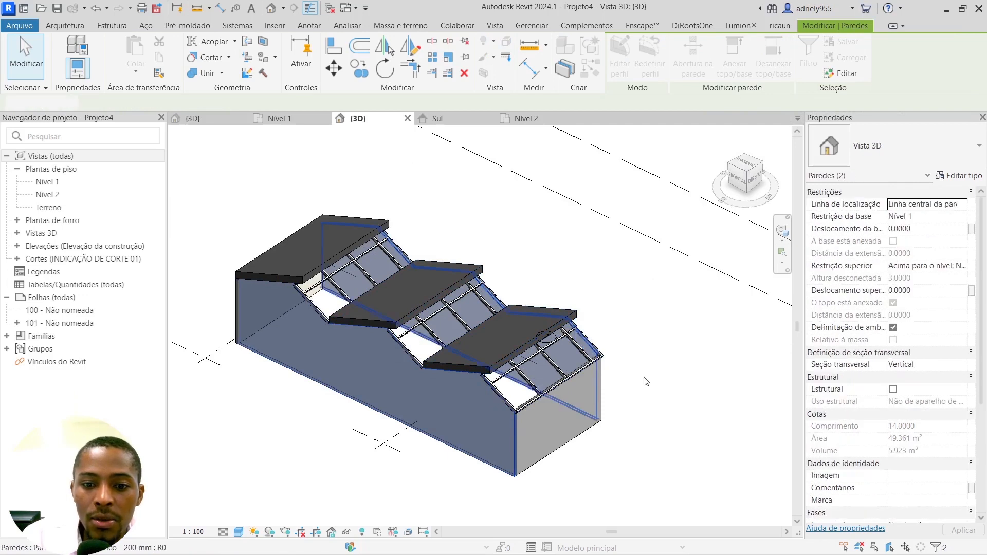
{"action": "left_click", "coordinate": [674, 346]}
- Set the 3D view's visual style to Linha oculta
{"action": "scroll", "coordinate": [651, 358], "scroll_direction": "down", "scroll_amount": 1}
{"action": "middle_click_drag", "start_coordinate": [653, 401], "coordinate": [631, 389], "text": "shift"}
{"action": "left_click", "coordinate": [238, 532]}
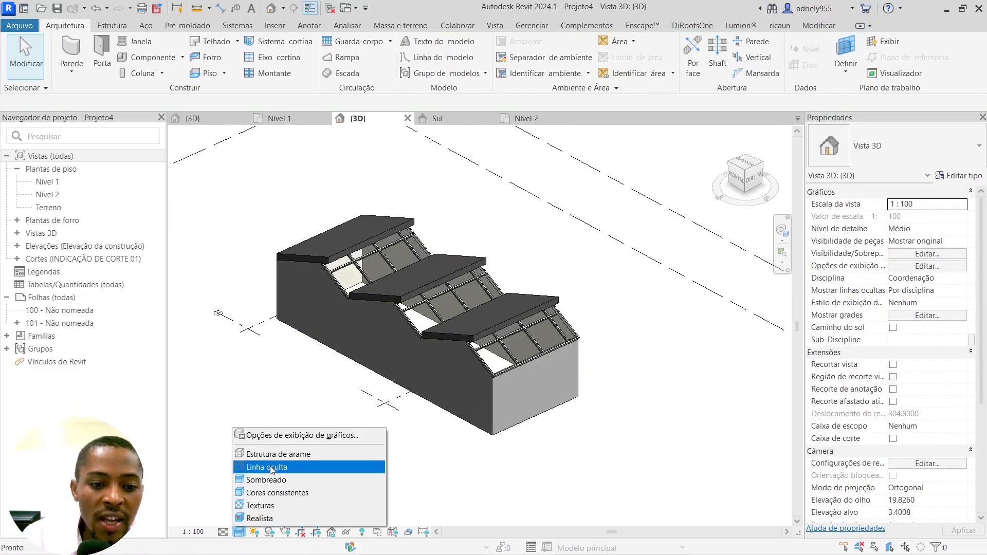
{"action": "left_click", "coordinate": [275, 470]}
{"action": "middle_click_drag", "start_coordinate": [599, 404], "coordinate": [636, 460], "text": "shift"}
- Assign the view template VISTA 3D_aschip to the 3D view and examine the finished sawtooth roof
{"action": "scroll", "coordinate": [939, 458], "scroll_direction": "down", "scroll_amount": 5}
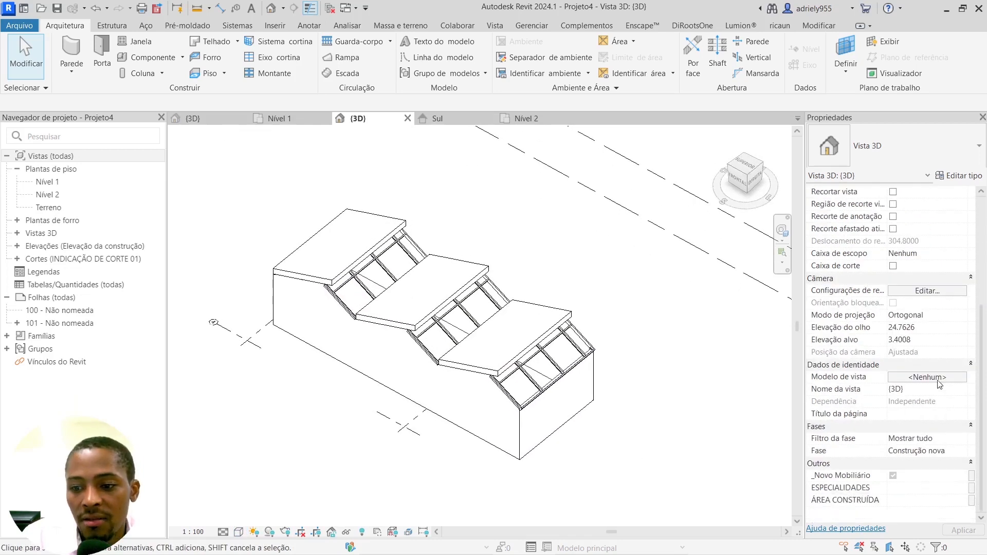
{"action": "left_click", "coordinate": [927, 377]}
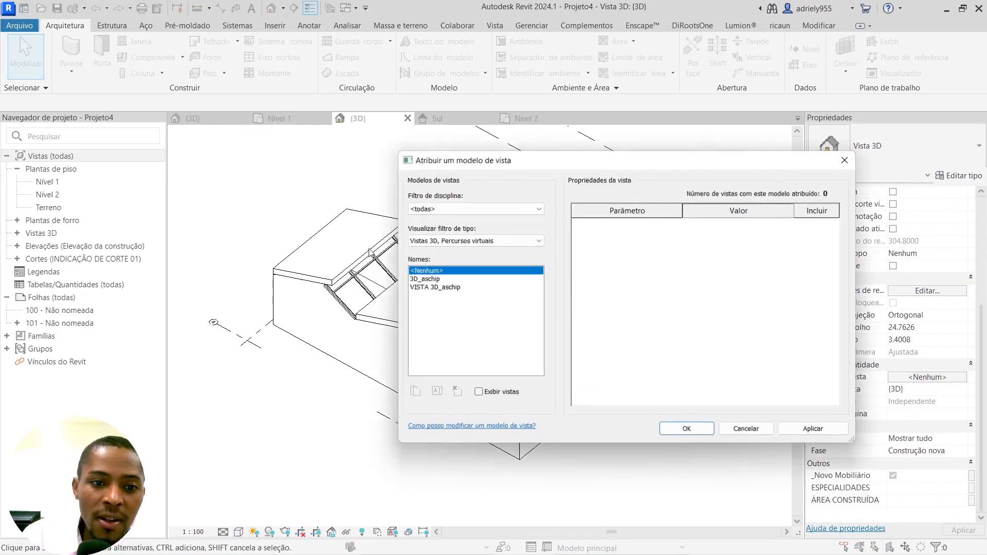
{"action": "left_click", "coordinate": [423, 287]}
{"action": "left_click", "coordinate": [813, 429]}
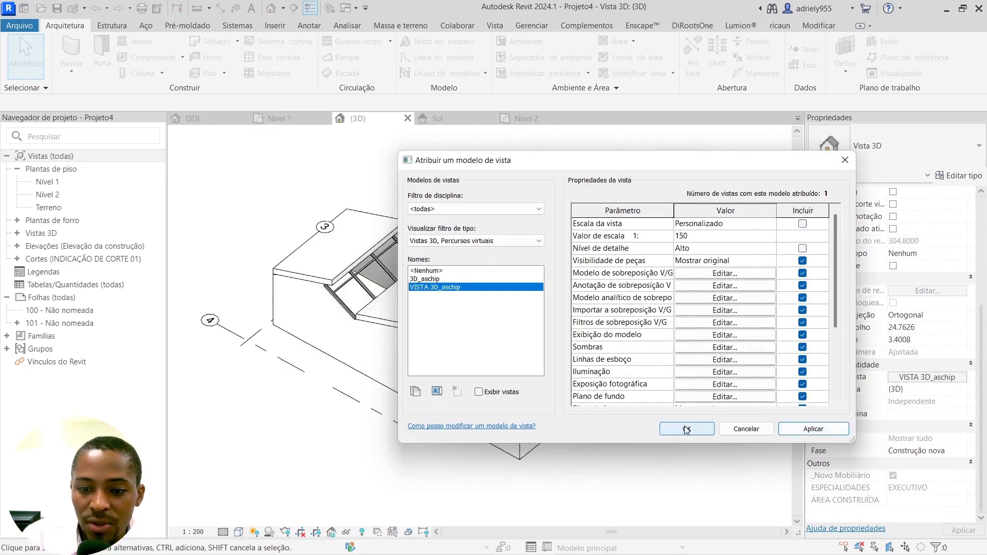
{"action": "left_click", "coordinate": [687, 429]}
{"action": "scroll", "coordinate": [646, 319], "scroll_direction": "down", "scroll_amount": 1}
{"action": "mouse_move", "coordinate": [645, 318]}
{"action": "middle_mouse_down", "text": "shift"}
{"action": "mouse_move", "coordinate": [645, 380]}
{"action": "mouse_move", "coordinate": [644, 329]}
{"action": "middle_mouse_up", "text": "shift"}
{"action": "scroll", "coordinate": [643, 294], "scroll_direction": "up", "scroll_amount": 5}
{"action": "middle_click_drag", "start_coordinate": [643, 294], "coordinate": [668, 309], "text": "shift"}
{"action": "scroll", "coordinate": [683, 349], "scroll_direction": "down", "scroll_amount": 3}
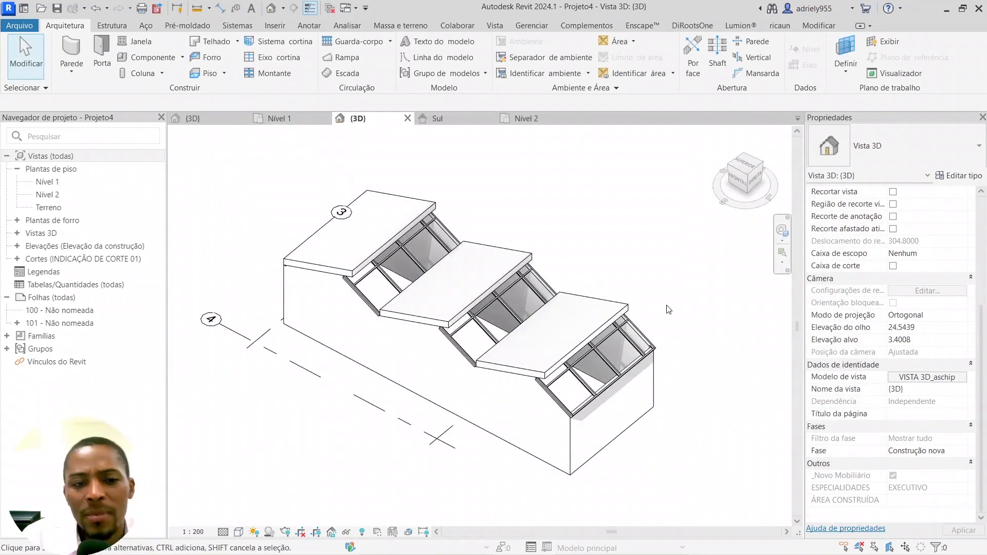